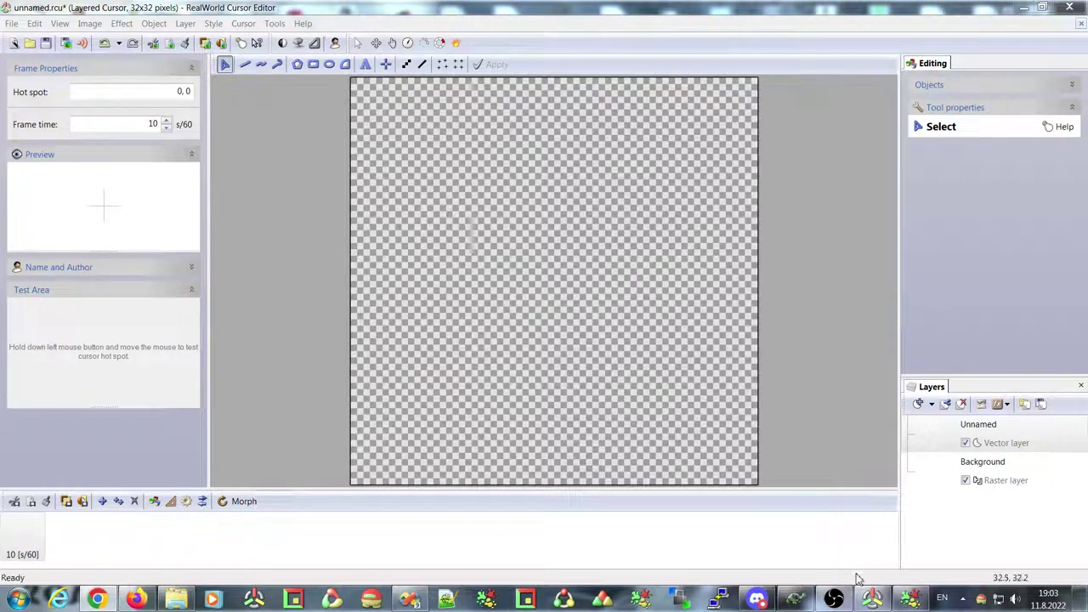
Pick inflated-working.rcu from the inflated folder in Explorer and return to the cursor editor.
mouse_move(911, 602)
left_click(182, 602)
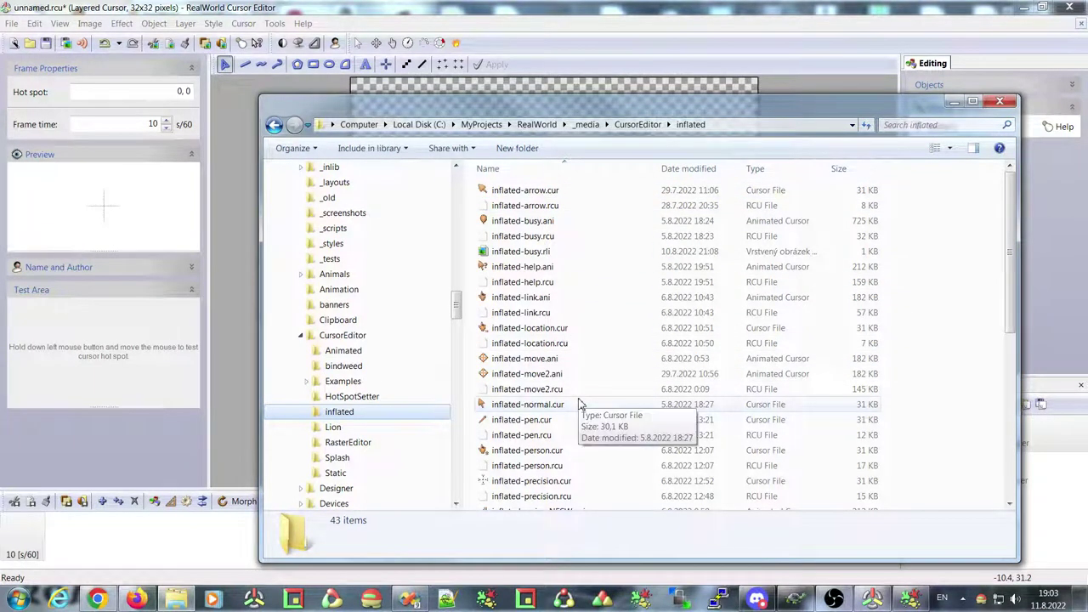
left_click(560, 359)
scroll(561, 359, "down", 5)
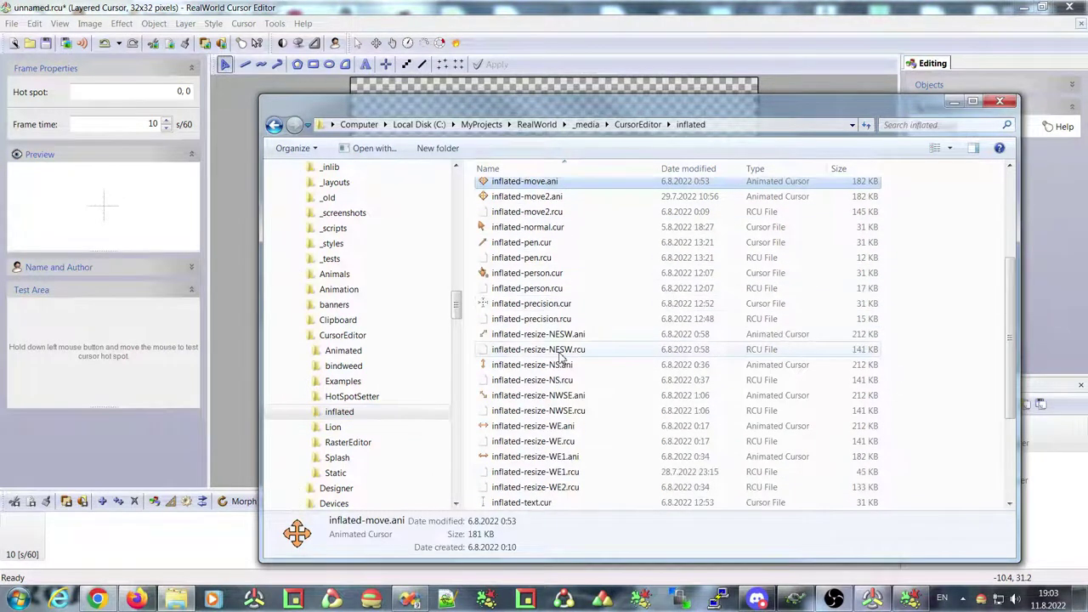
scroll(561, 357, "down", 2)
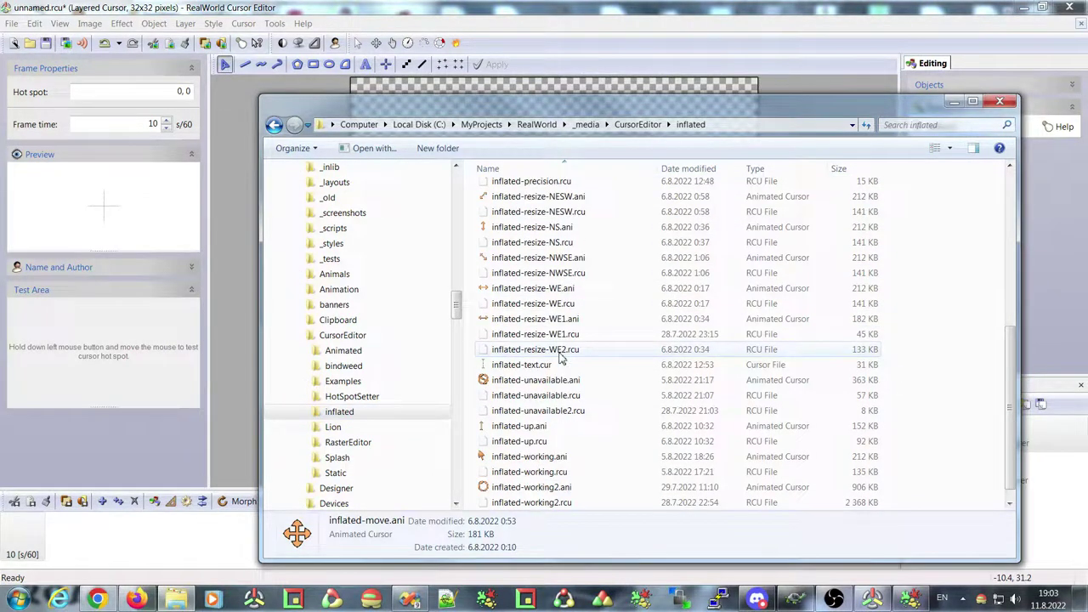
left_click(513, 458)
left_click(514, 472)
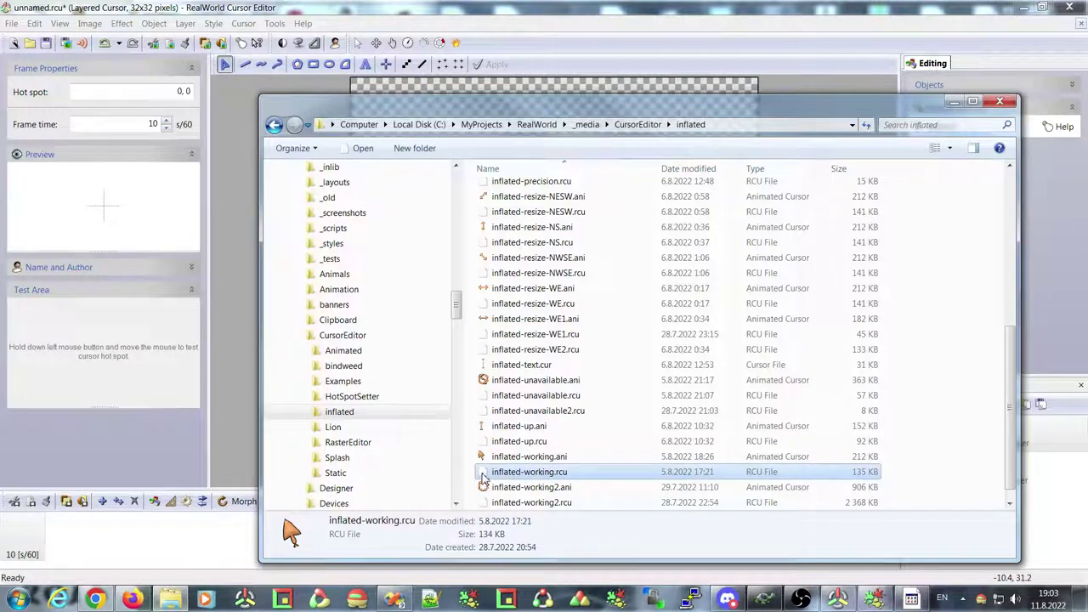
left_click(476, 17)
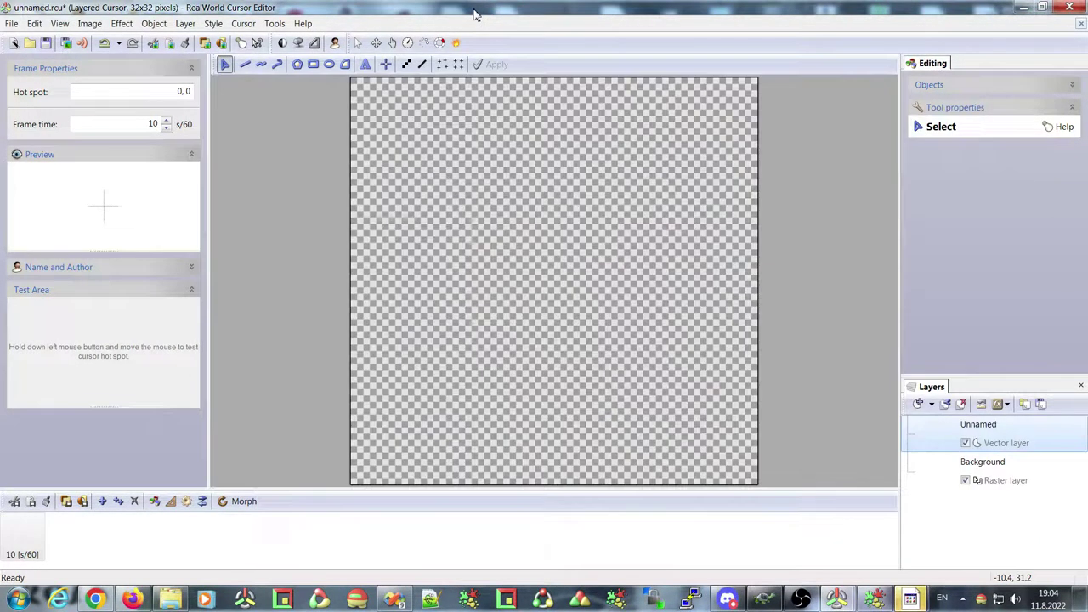
Switch to the inflated-working.rcu document and play its animation preview.
mouse_move(871, 603)
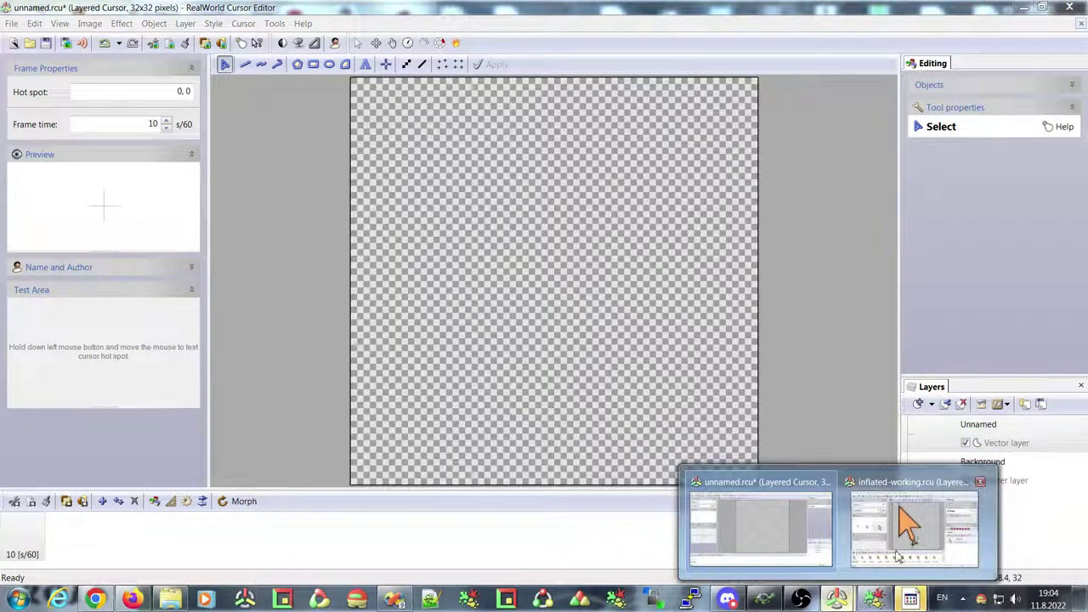
left_click(899, 557)
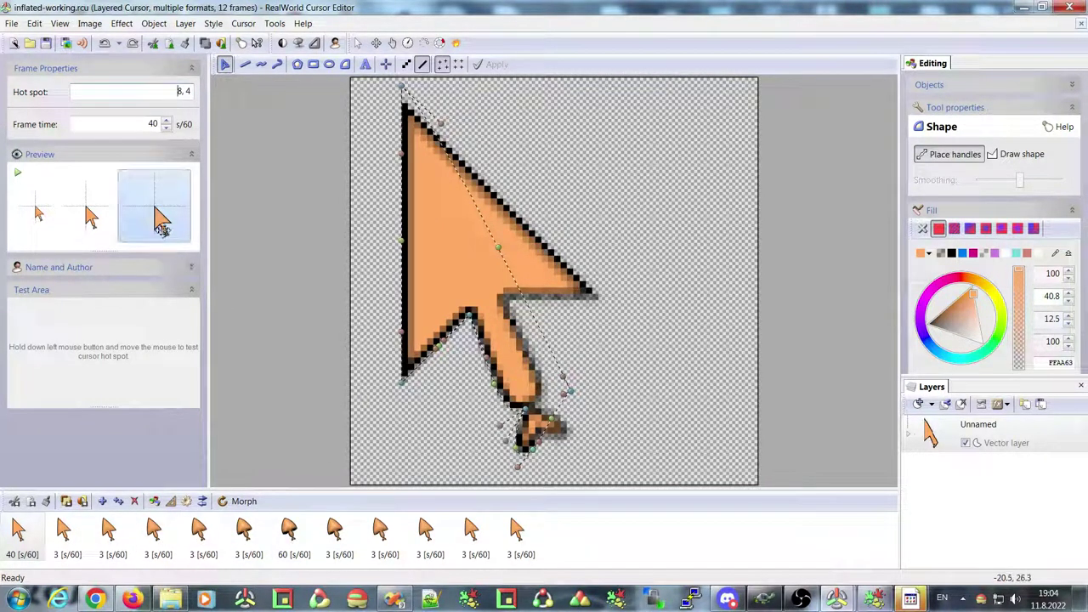
left_click(18, 173)
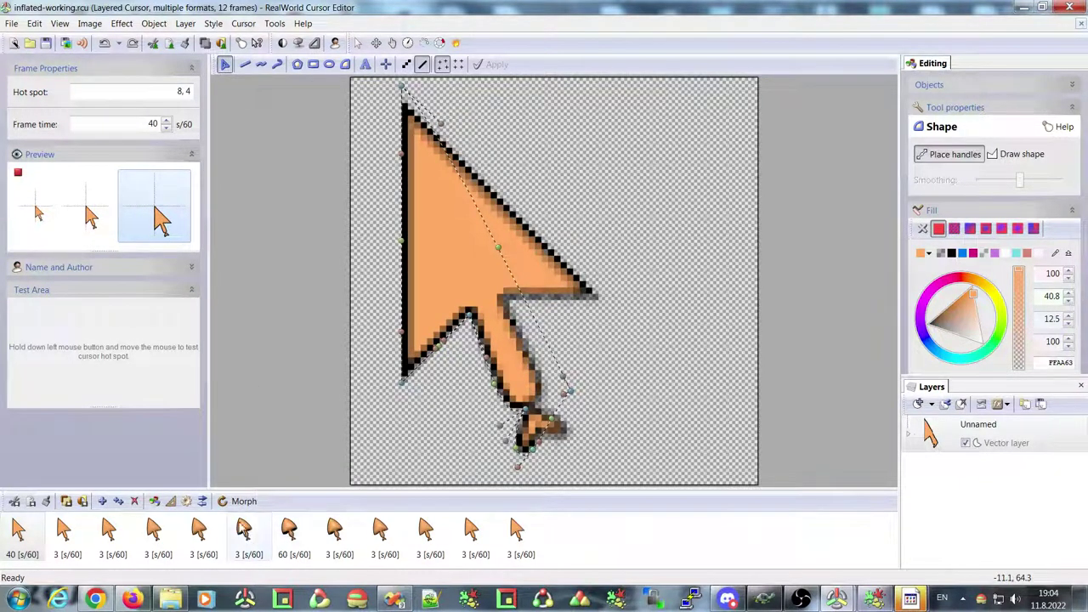
Delete frames 2–6, then frames 3–7, leaving only the plain and inflated arrow frames.
left_click(246, 532)
left_click(68, 534, "shift")
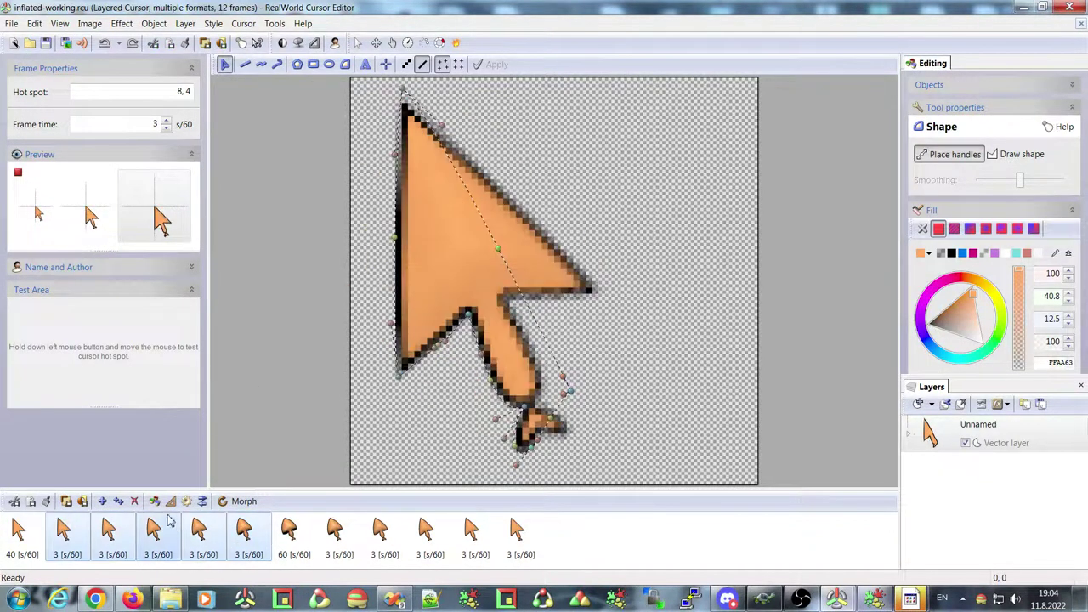
key("Delete")
left_click(117, 540)
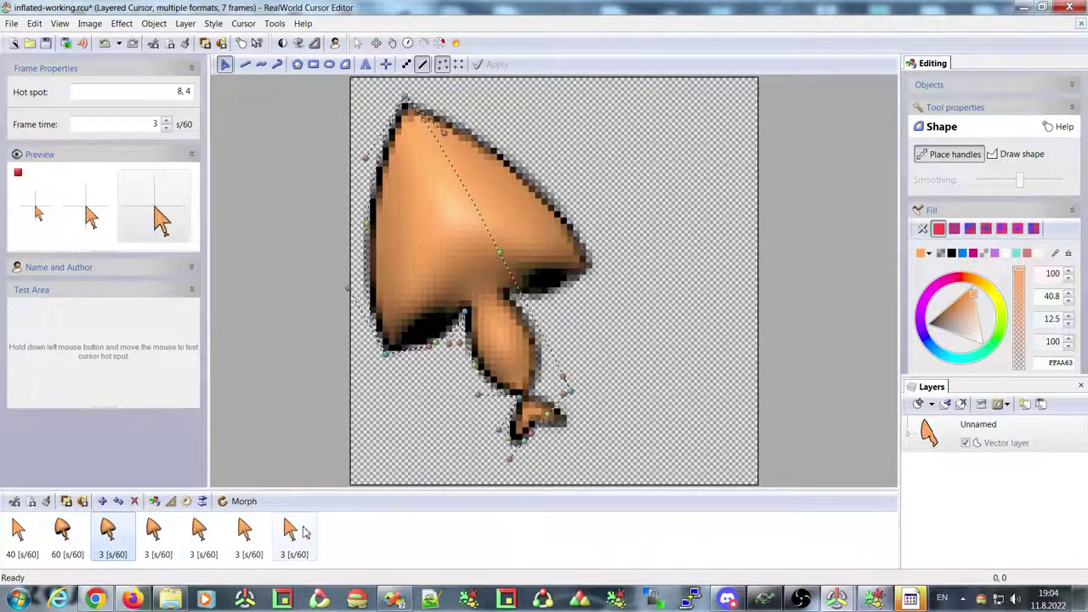
left_click(290, 531, "shift")
left_click(135, 502)
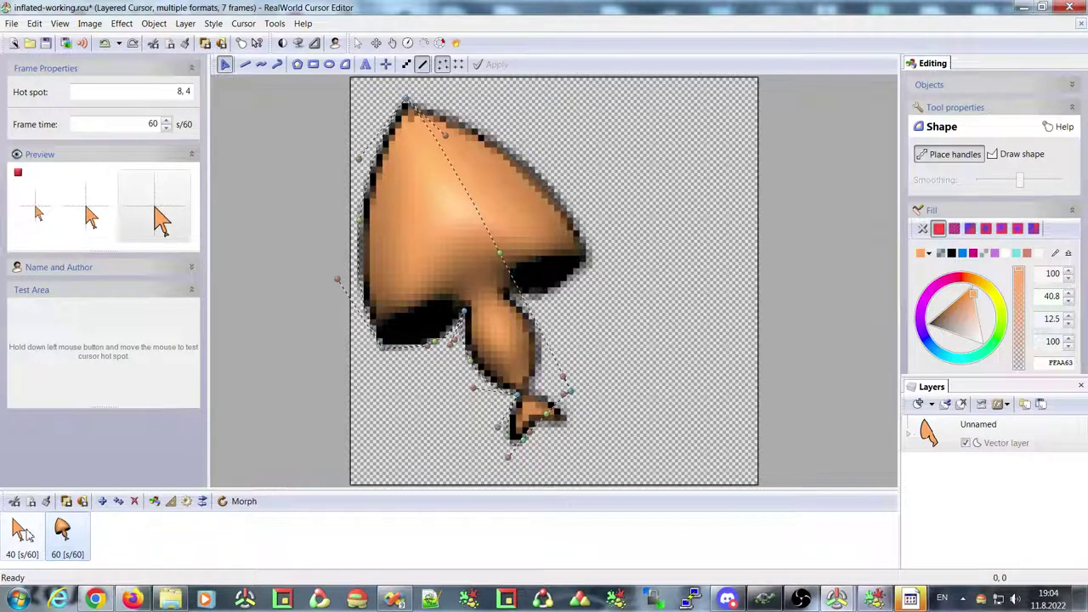
left_click(17, 538)
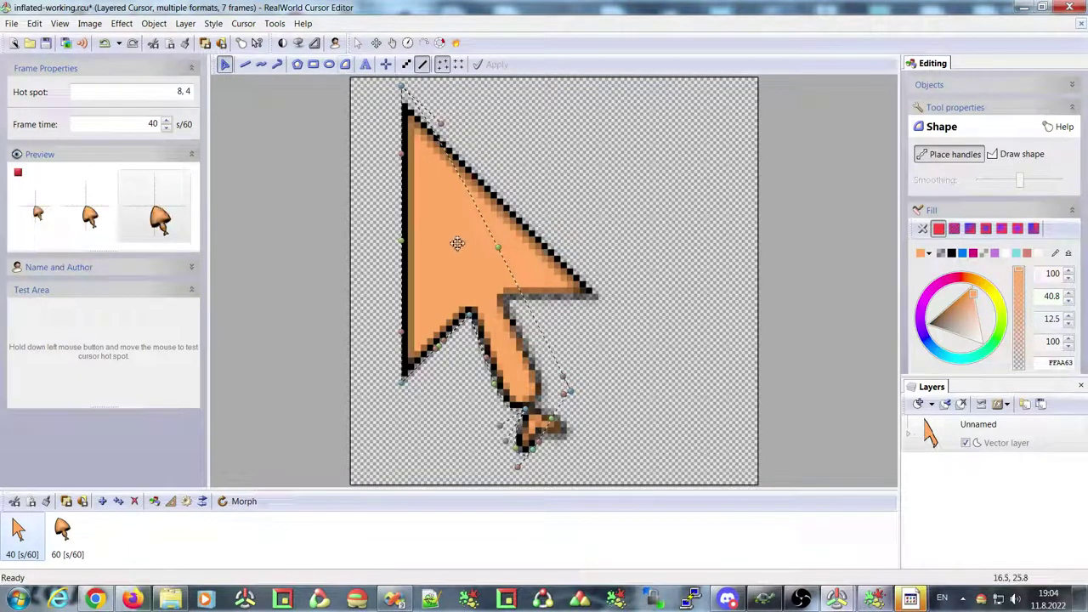
Inspect the vector layer's Line symmetry effect settings.
left_click(910, 436)
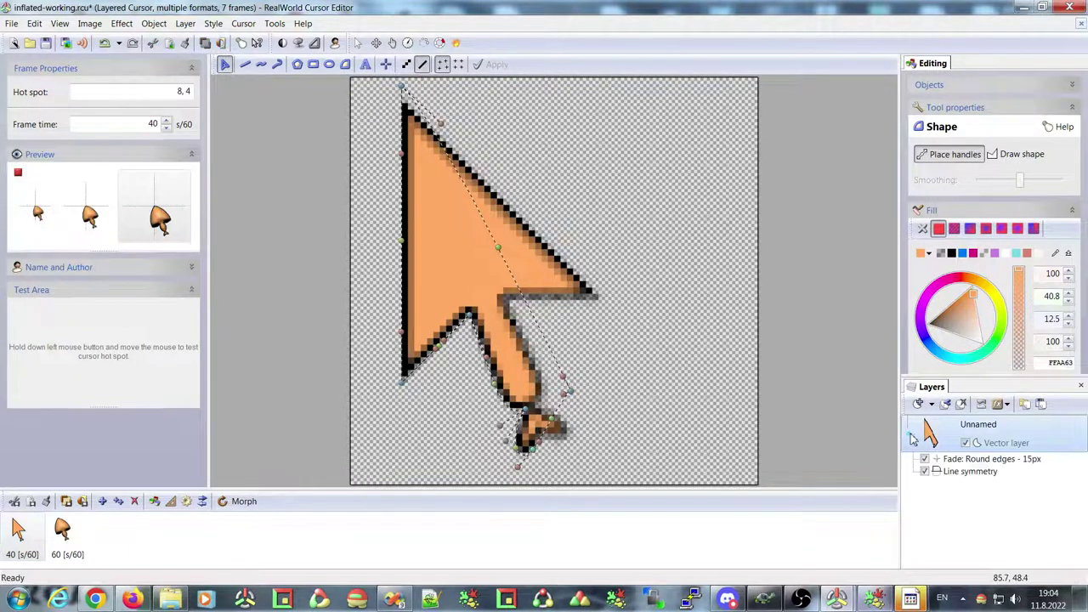
left_click(954, 477)
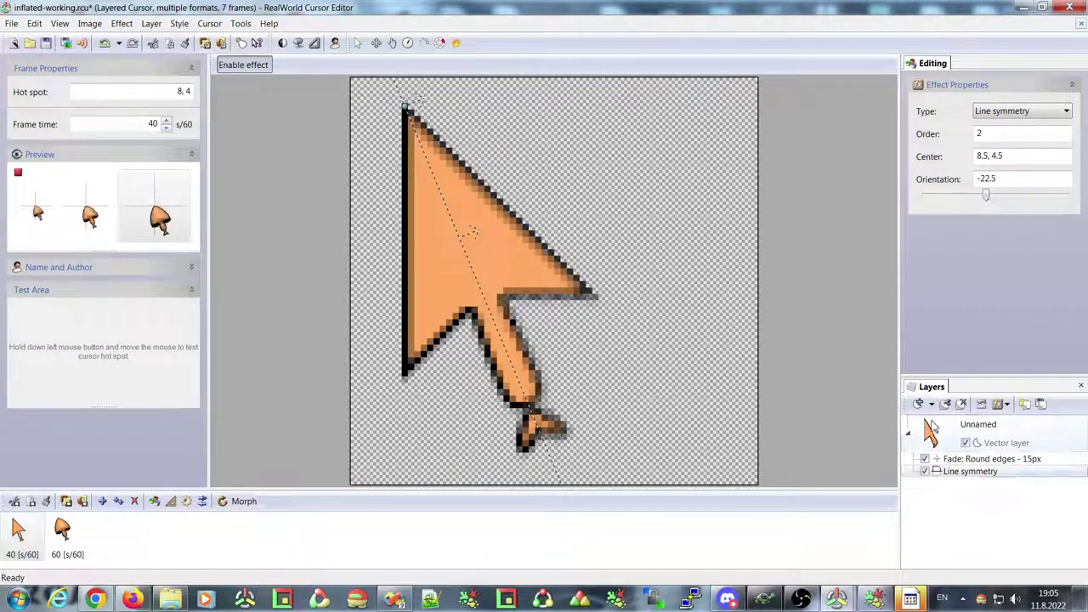
left_click(935, 432)
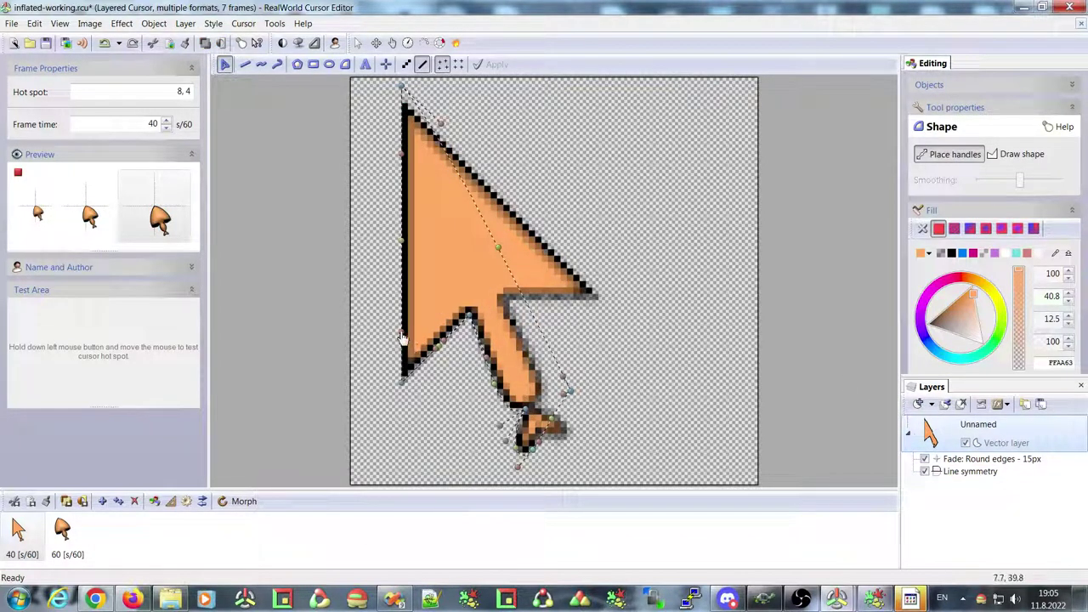
Try bending the arrow's left edge, undo it, and delete the inflated 60 s/60 frame.
left_click_drag(403, 337, 343, 321)
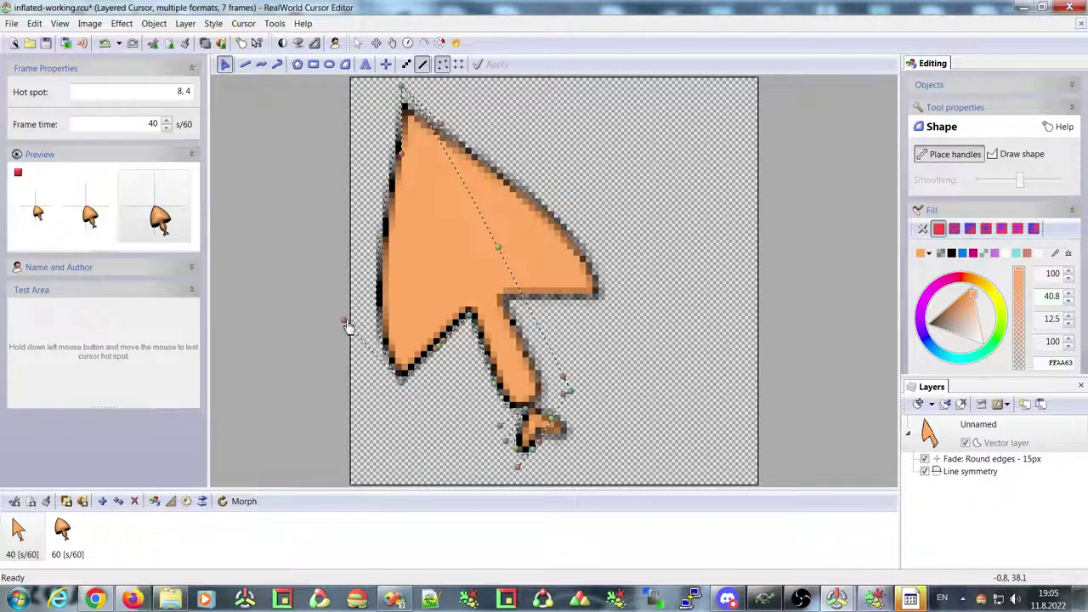
left_click_drag(347, 326, 403, 309)
key("Return")
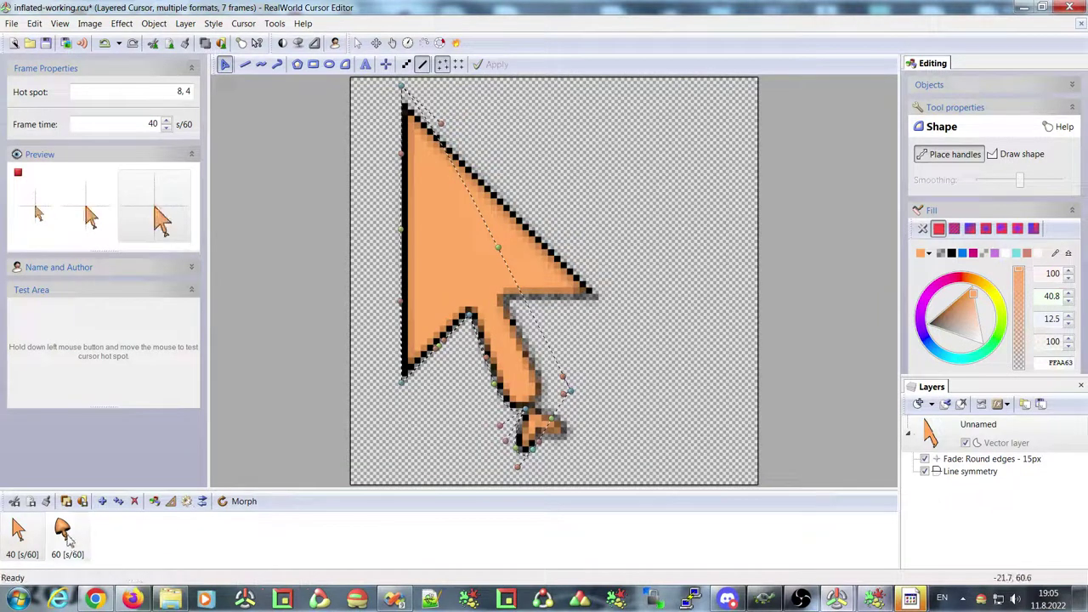
left_click(68, 537)
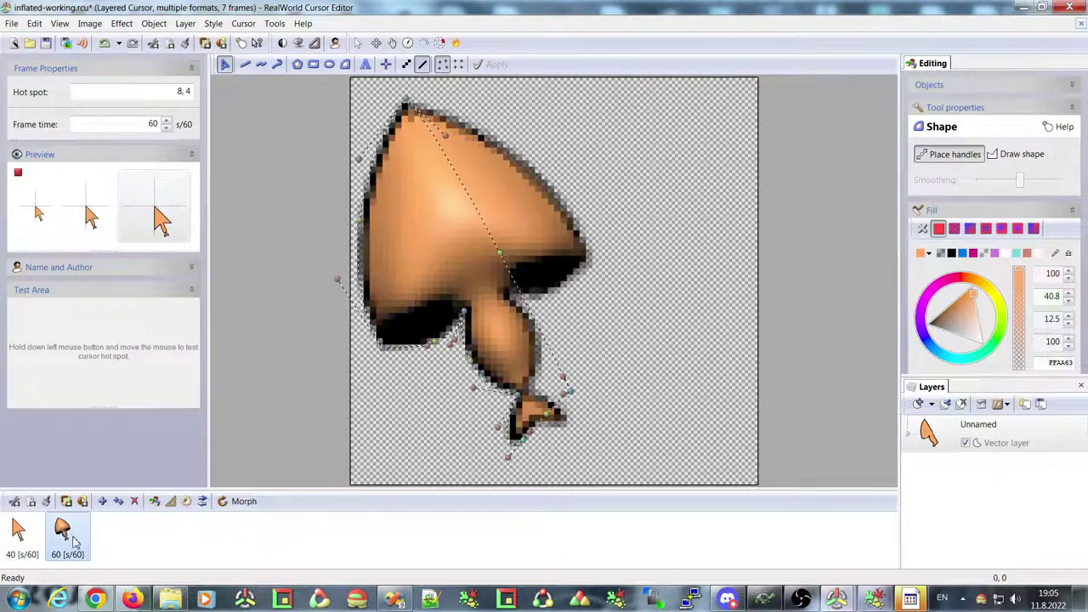
left_click(136, 501)
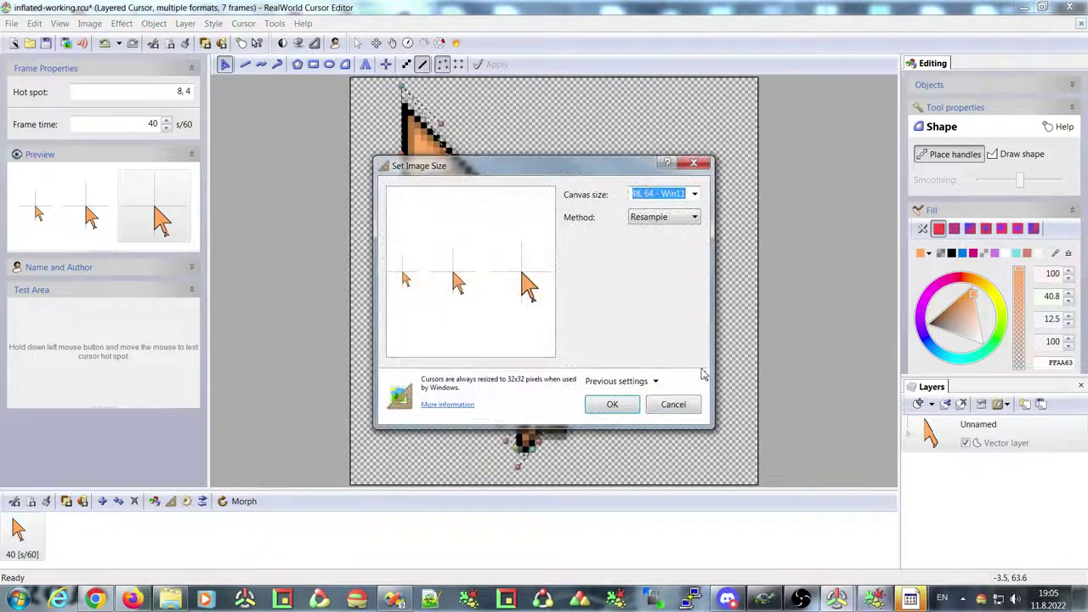
Set the canvas size to 48 pixels in Set Image Size.
left_click(694, 195)
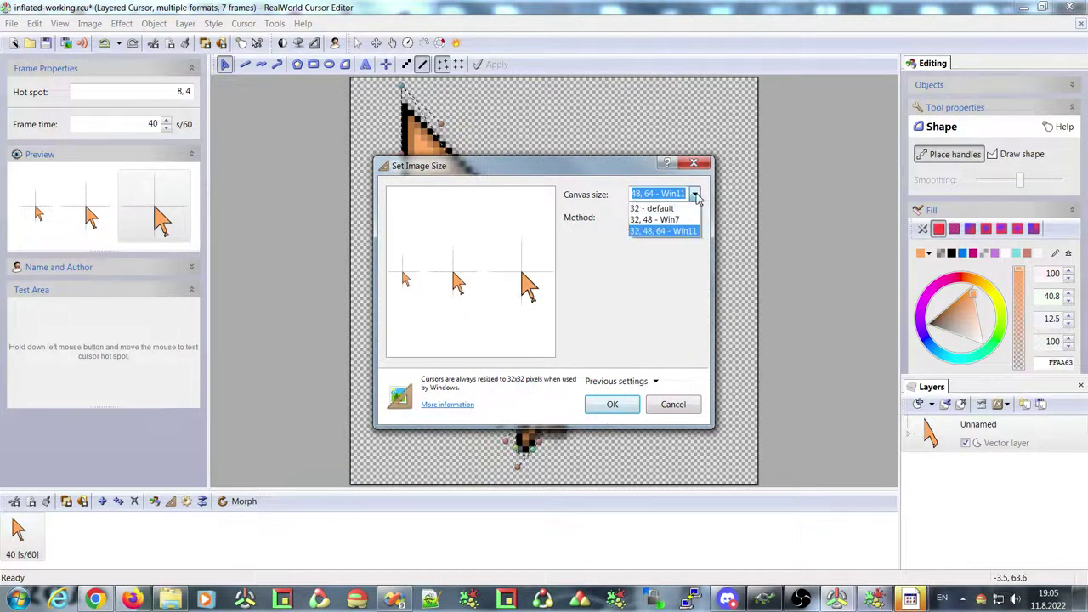
left_click(694, 195)
type("48")
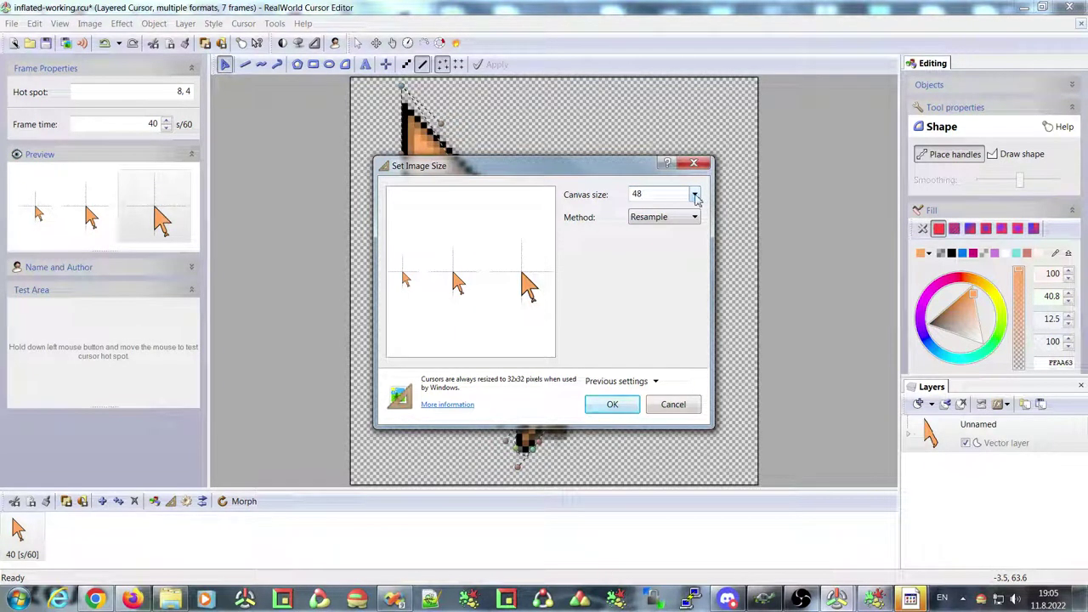
left_click(612, 405)
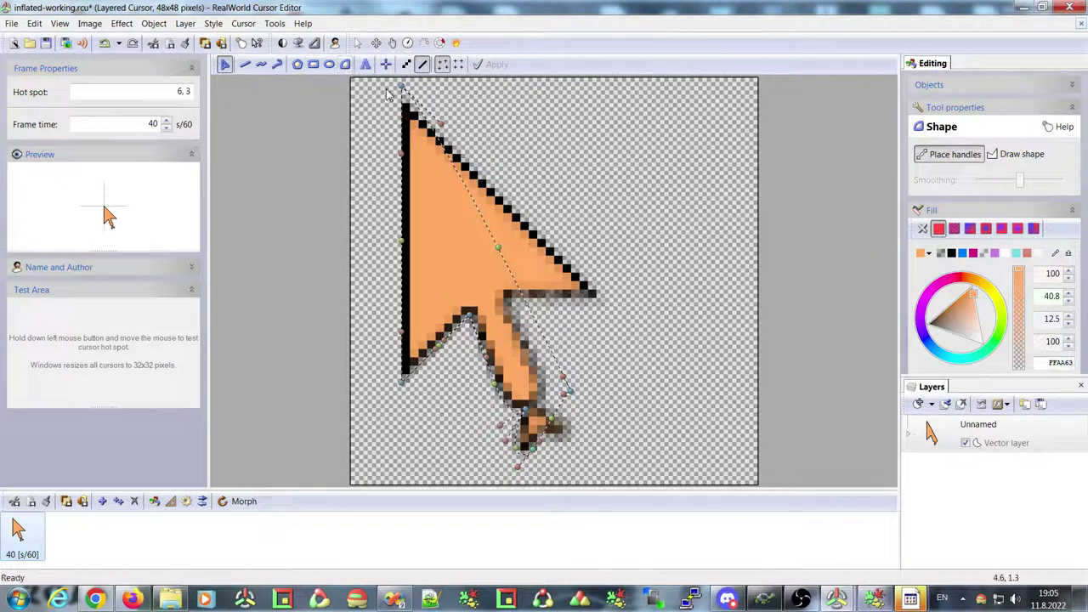
Sketch a petal with the Shape tool, then cancel the unfinished shape.
left_click(346, 70)
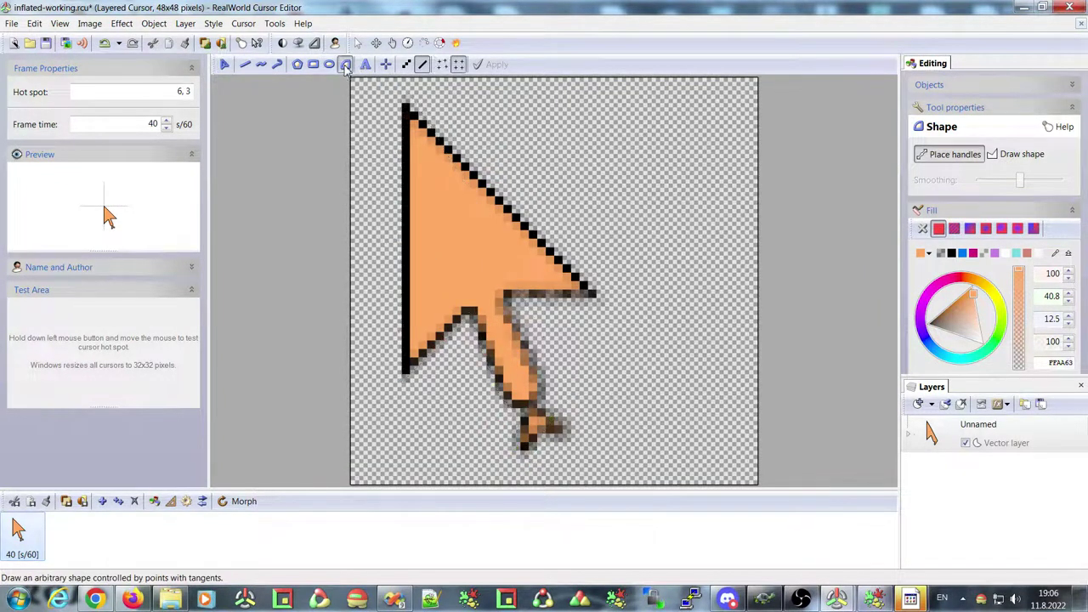
left_click(408, 437)
left_click(438, 443)
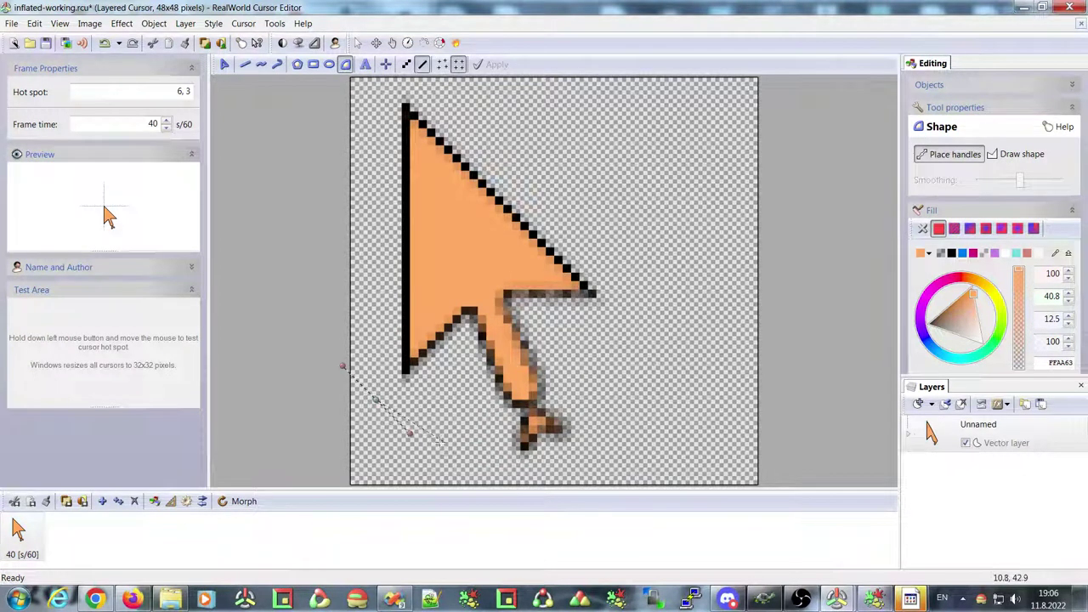
left_click(414, 433)
left_click(483, 429)
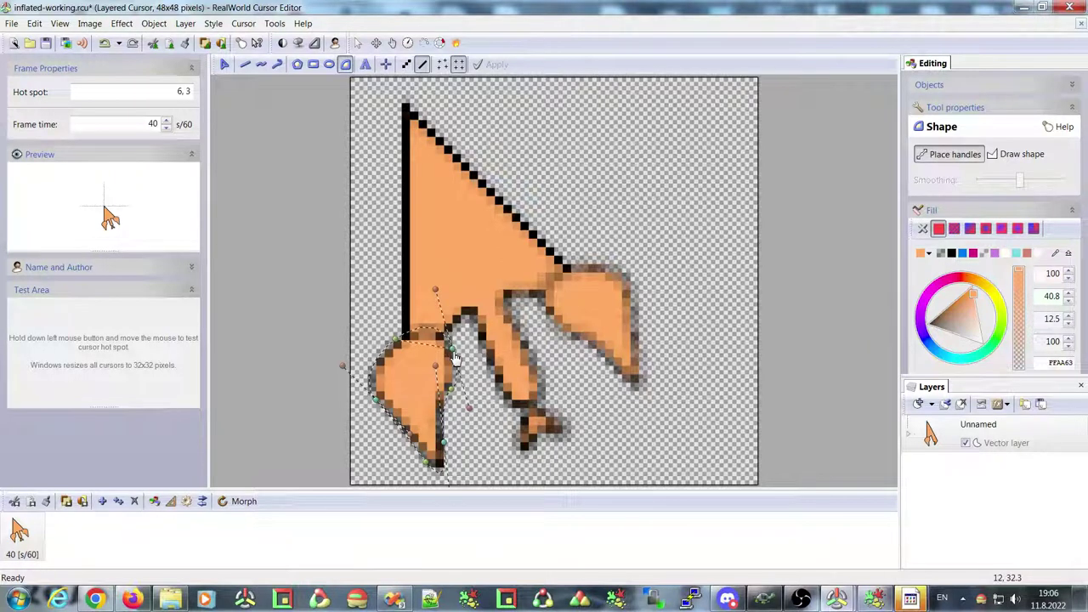
key("Escape")
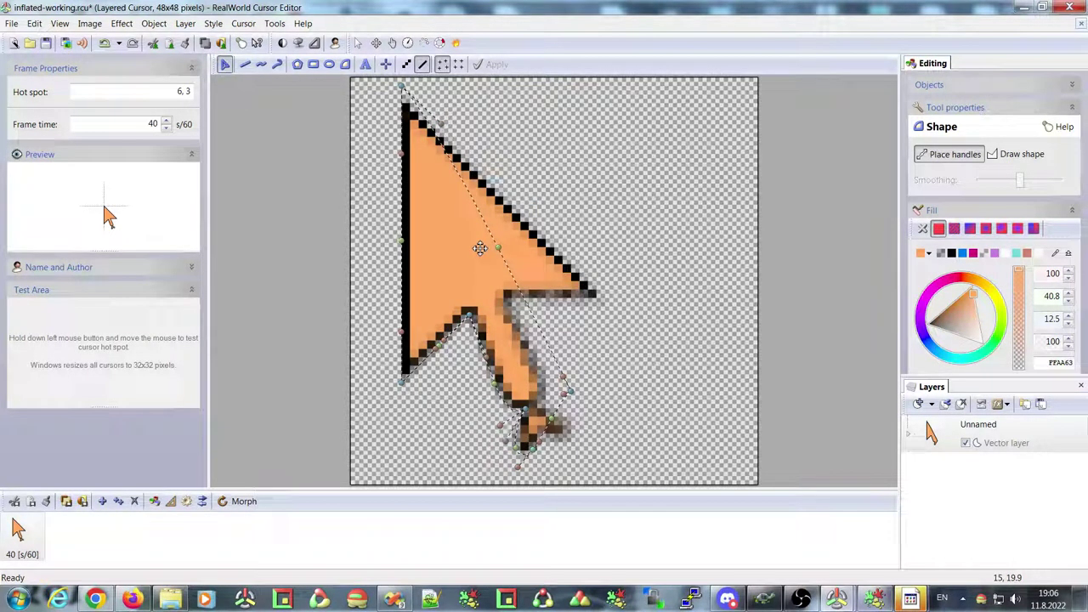
Duplicate the arrow frame and widen the new frame's left and lower-left outline.
left_click(119, 507)
left_click(66, 531)
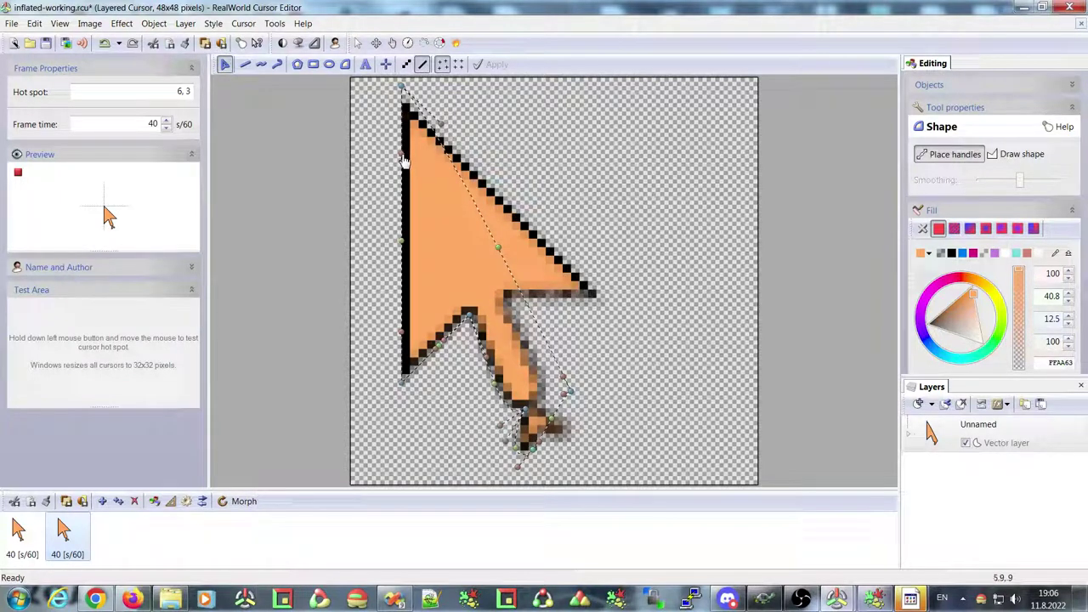
left_click_drag(406, 162, 356, 164)
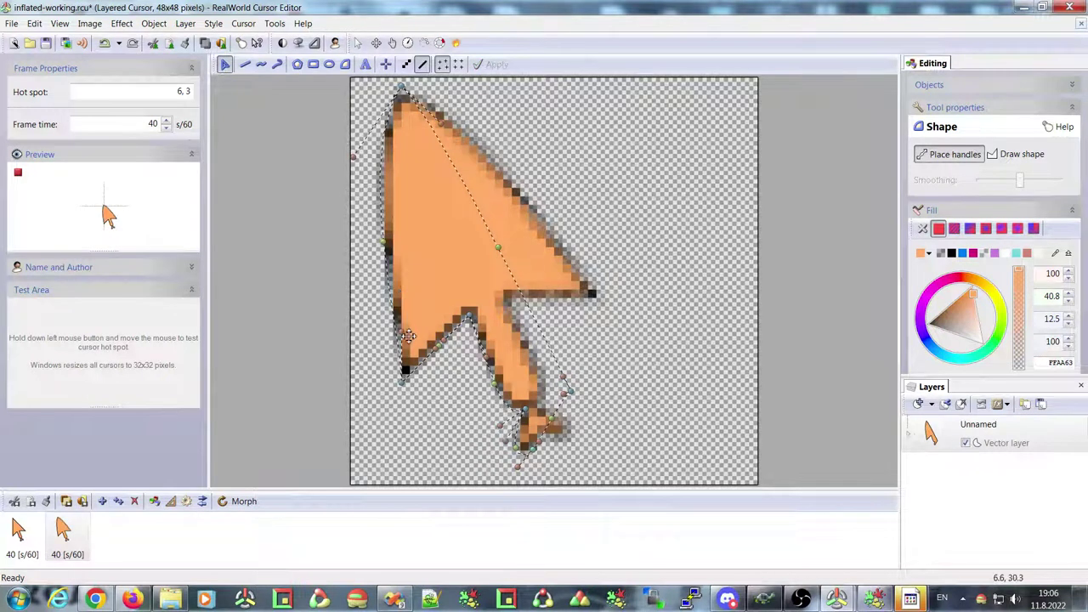
left_click_drag(362, 334, 350, 327)
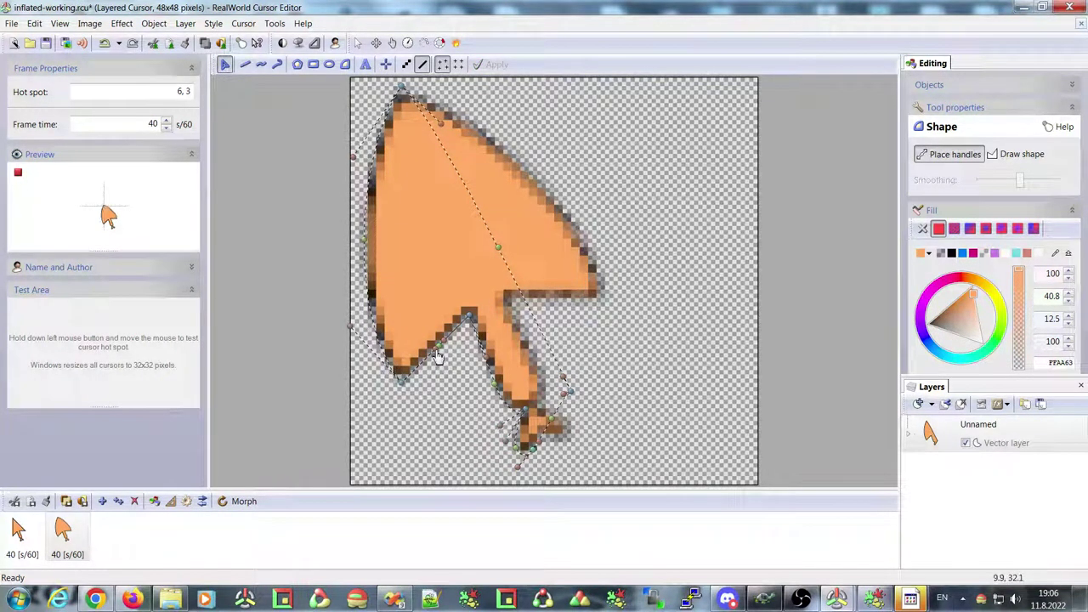
Add a lower-left node and drag the stem tip, edge and notch into a rounded lobe.
left_click(444, 376)
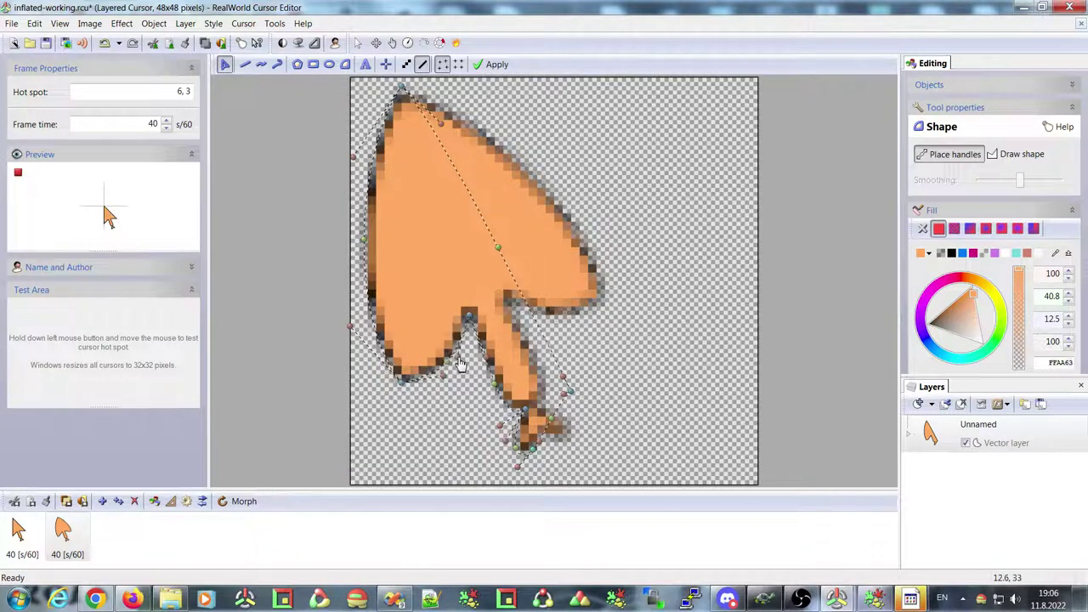
left_click(491, 364)
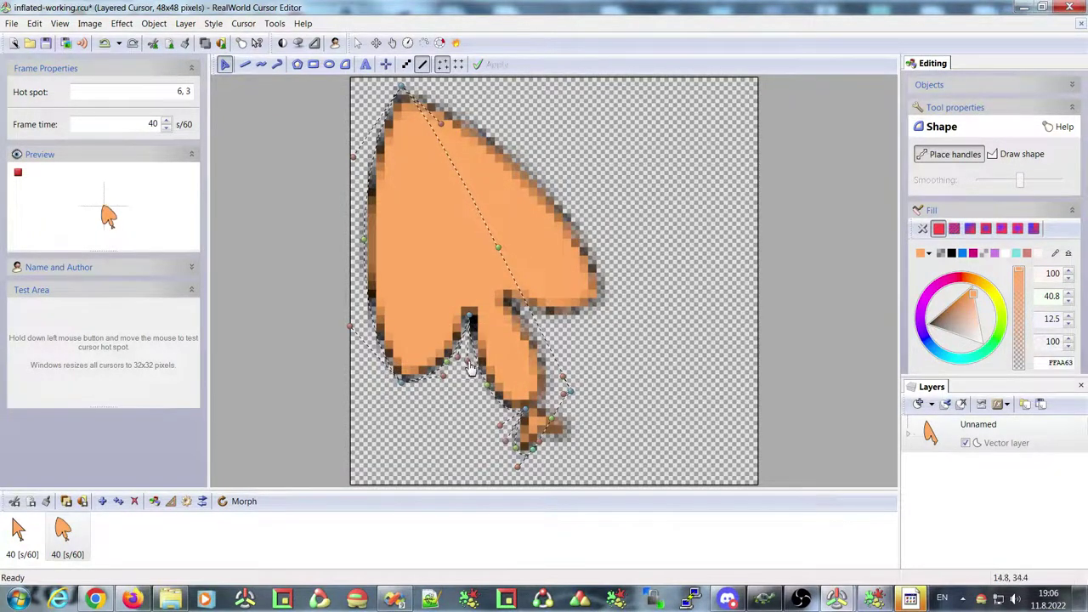
left_click_drag(500, 428, 482, 417)
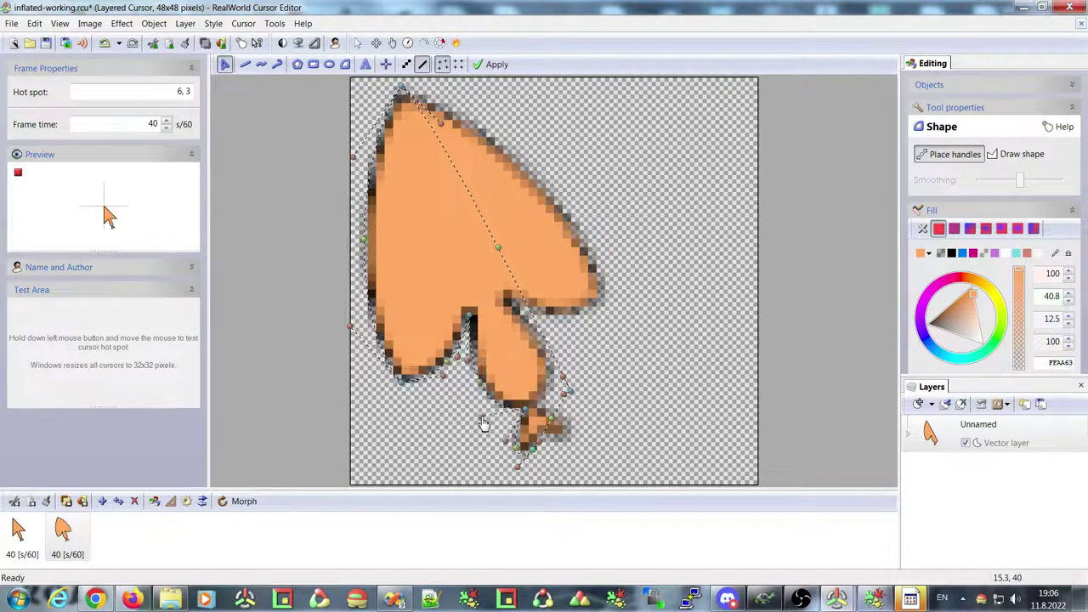
left_click_drag(406, 385, 388, 382)
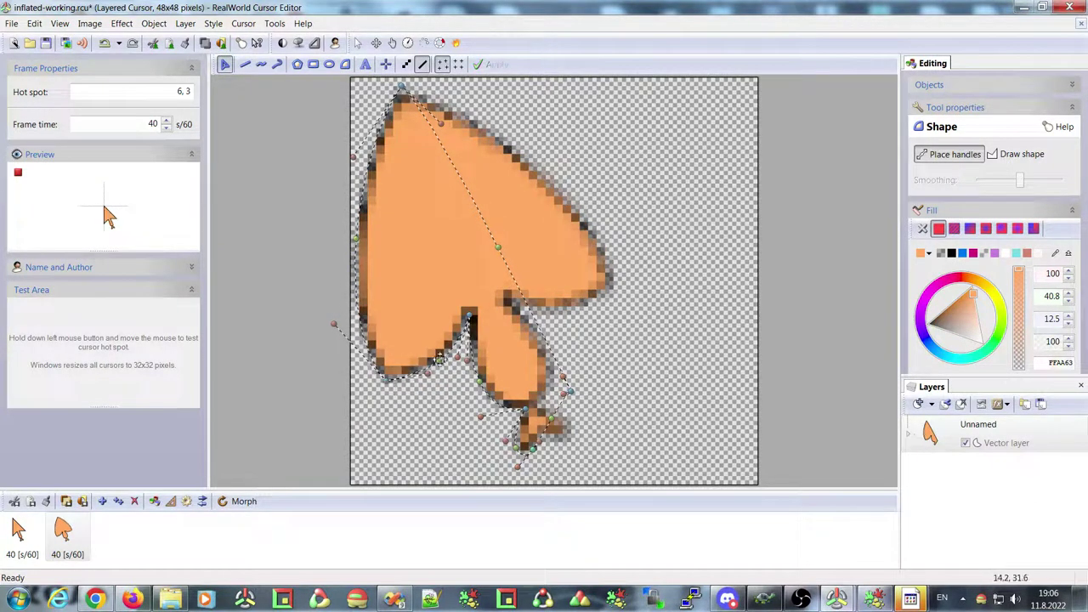
left_click_drag(472, 320, 460, 365)
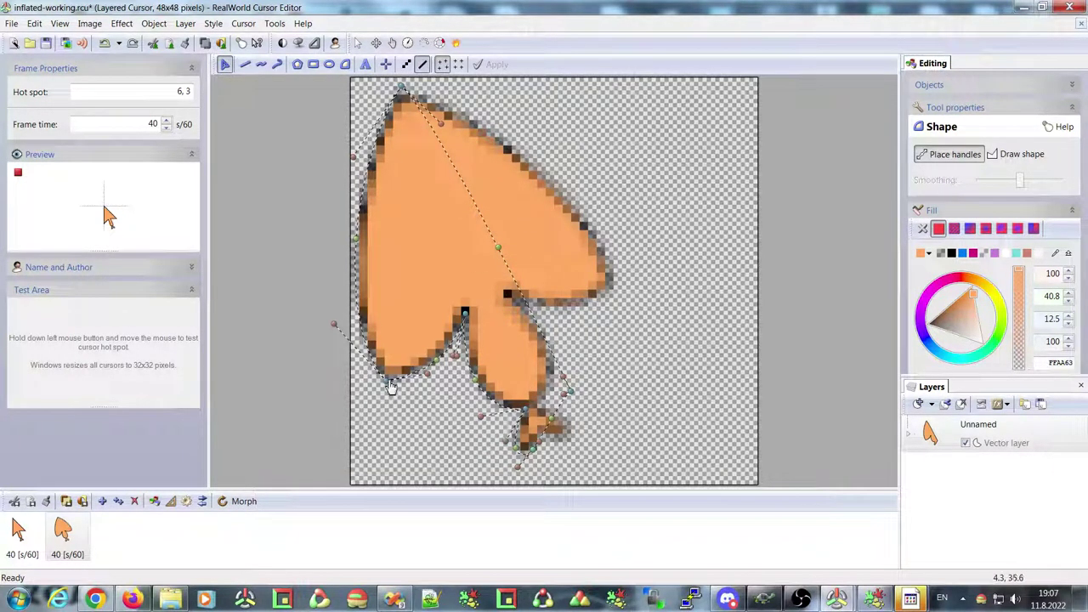
Set the second frame's Round edges fade effect Strength to 100.
left_click(914, 438)
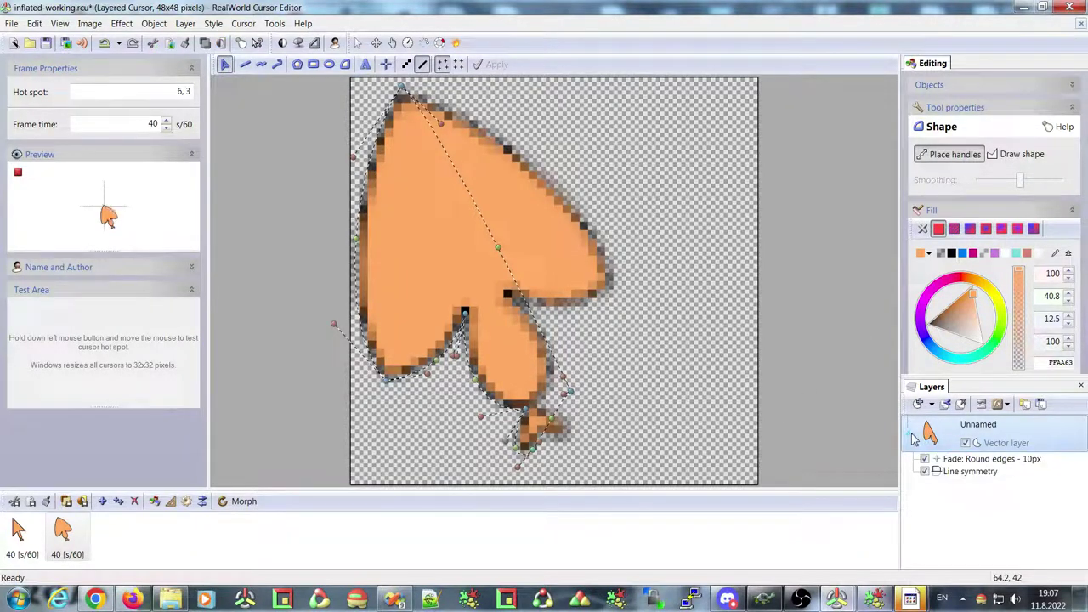
left_click(973, 462)
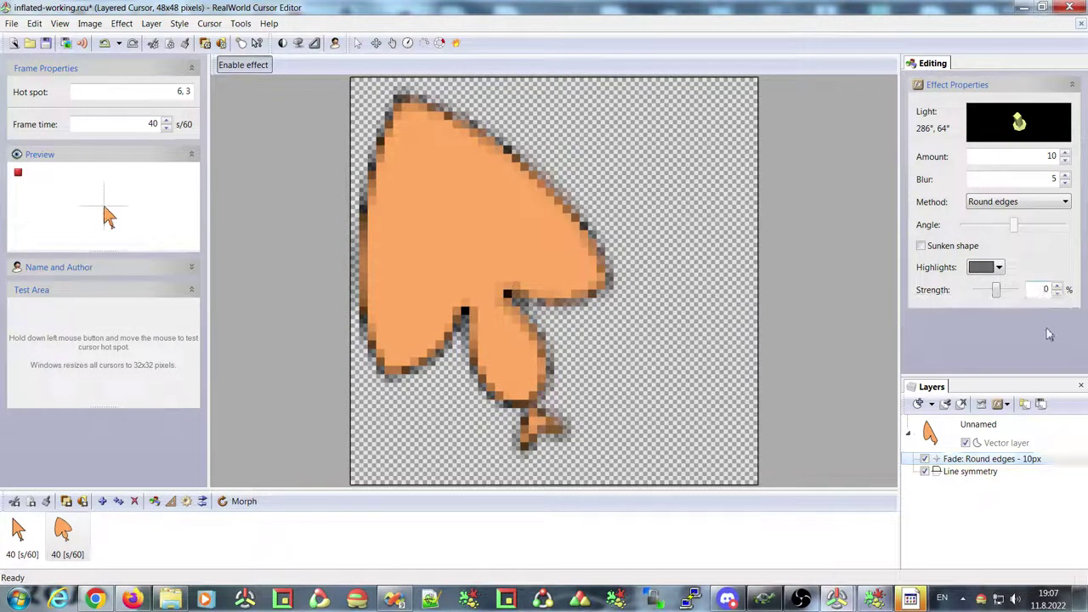
left_click(1042, 289)
type("100")
key("Return")
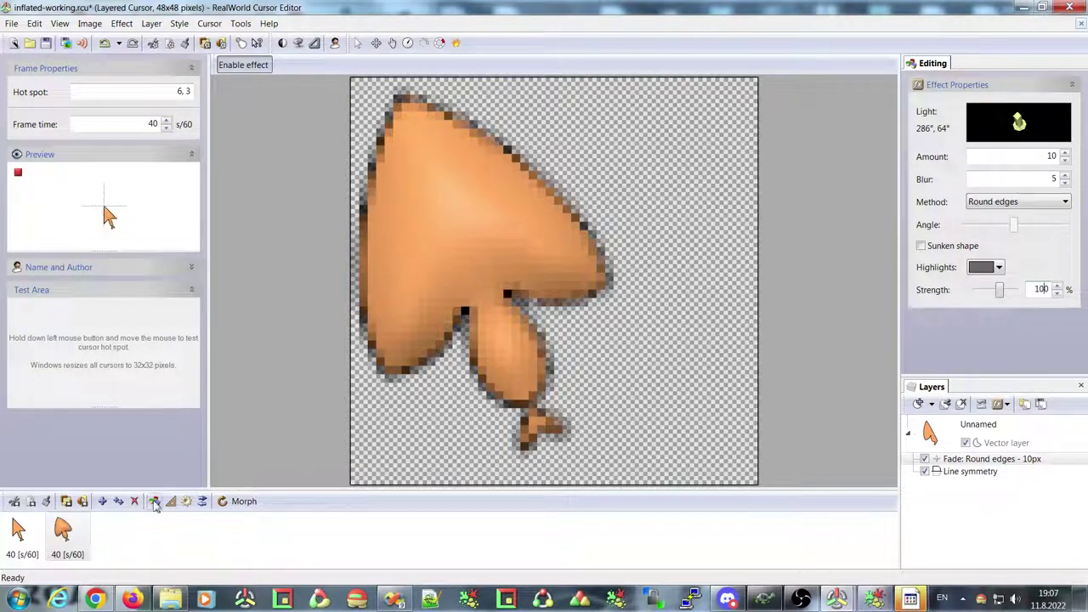
Check that frame 1's Round edges effect stays at 0, then select frame 1.
left_click(19, 532)
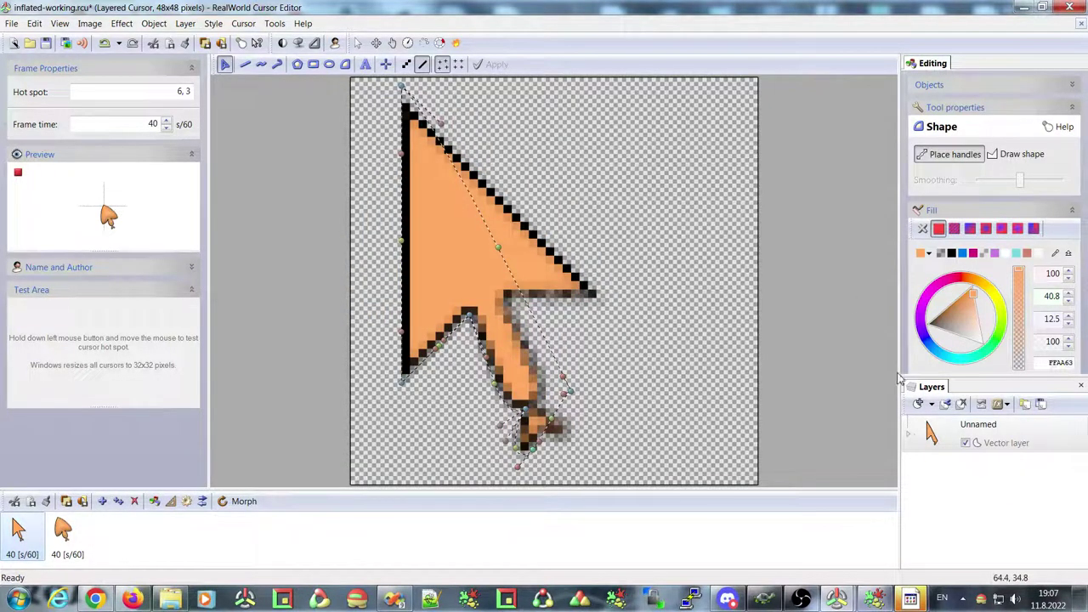
left_click(908, 434)
left_click(953, 459)
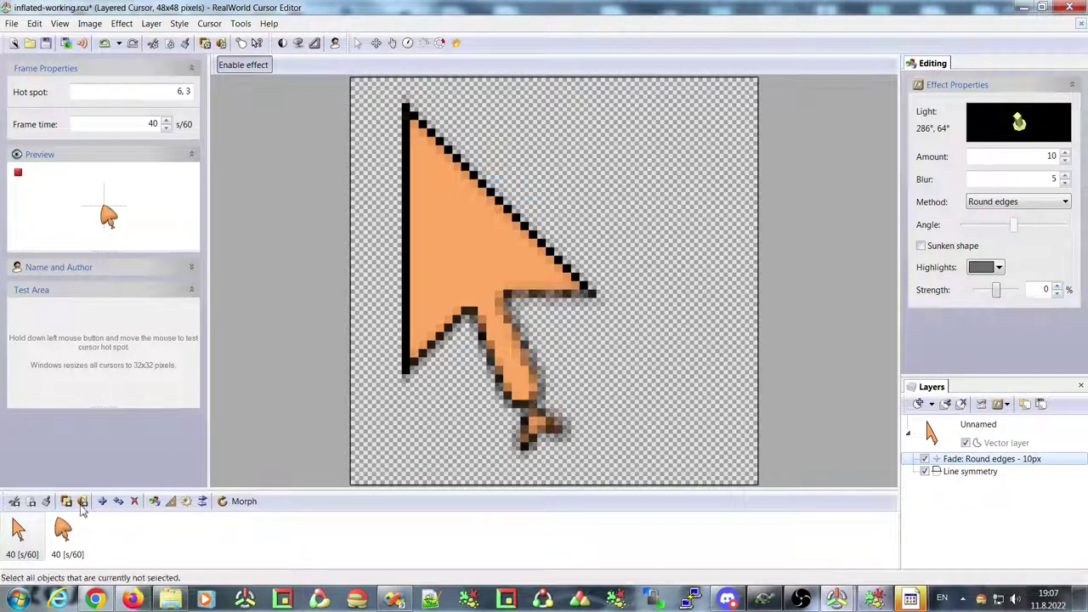
left_click(64, 530)
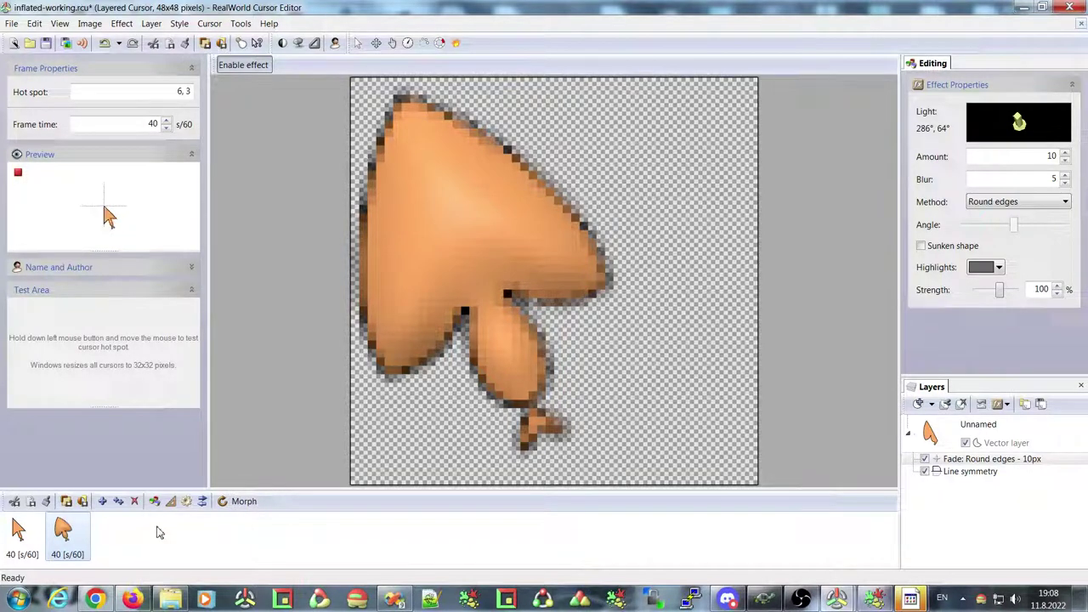
left_click(23, 534)
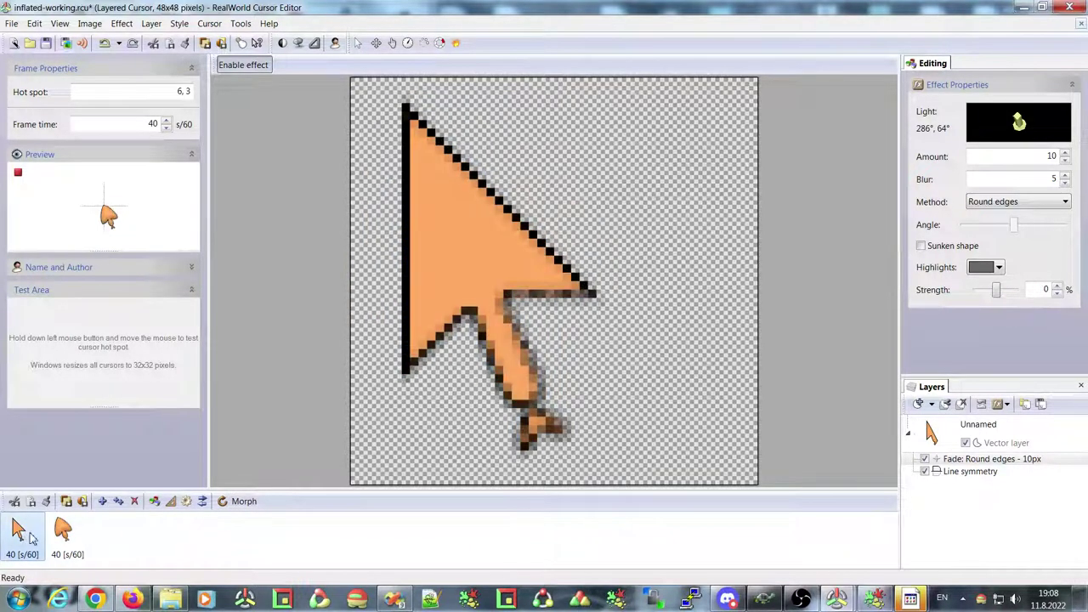
Morph from frame 1 to the inflated frame with Steps set to 5.
left_click(245, 502)
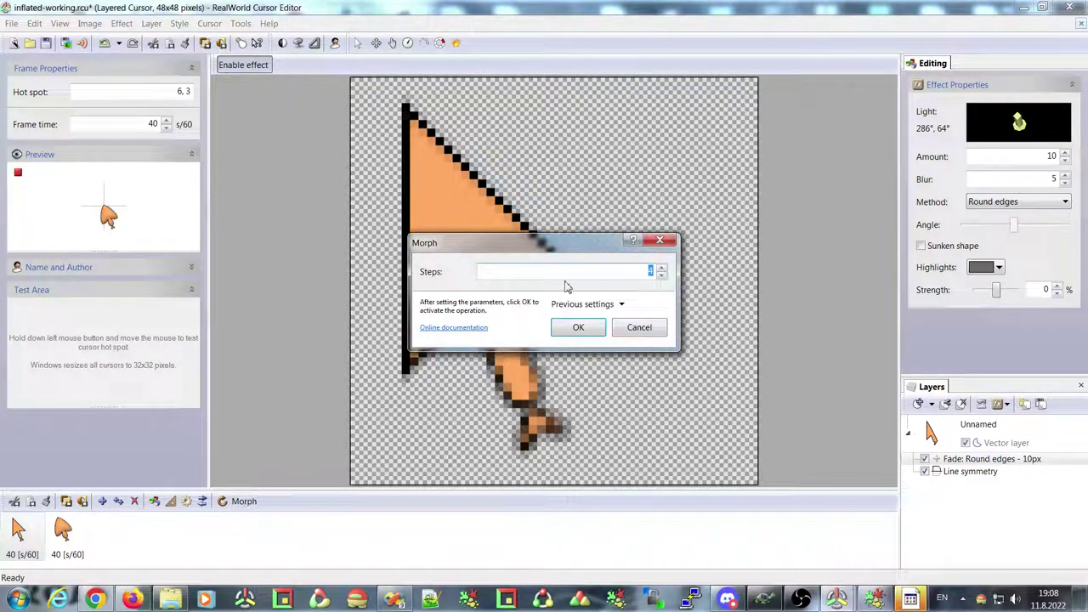
left_click_drag(504, 246, 417, 199)
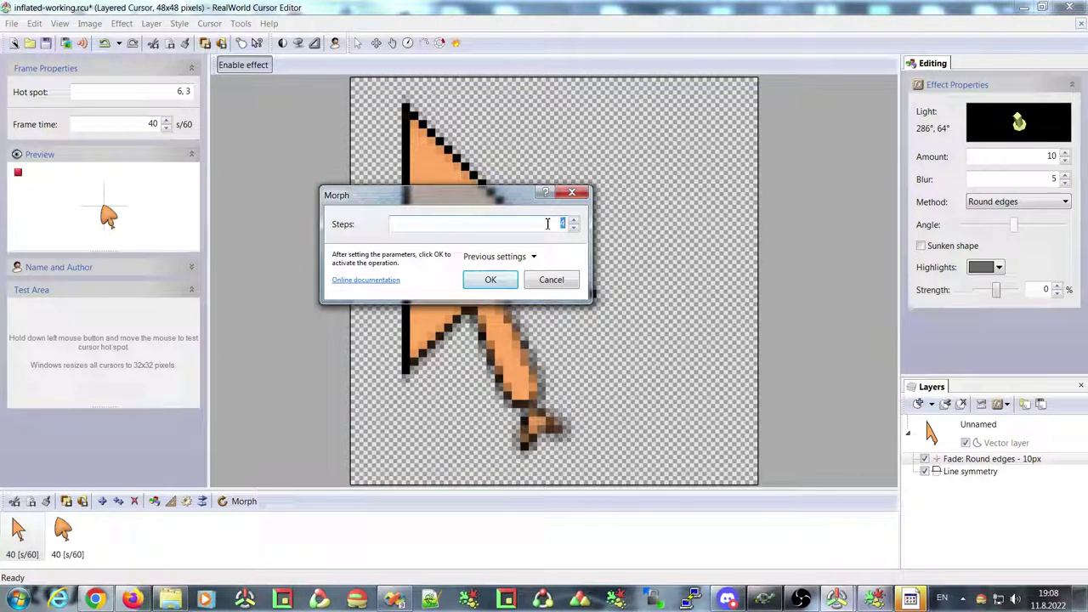
left_click(575, 220)
left_click_drag(495, 200, 500, 223)
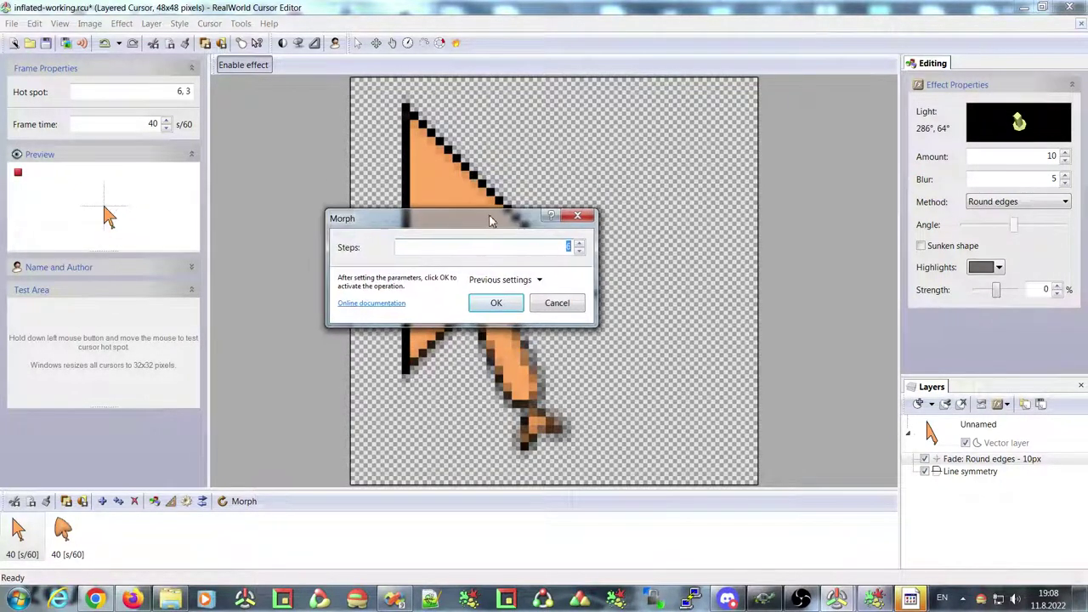
left_click(502, 306)
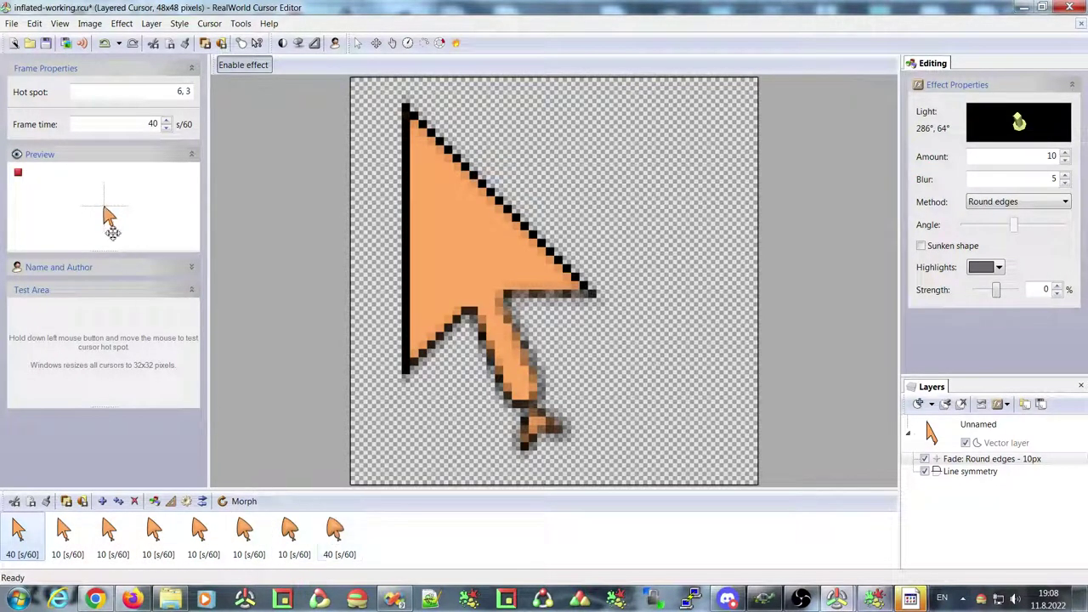
Set the six in-between frames' duration to 3 s/60.
left_click(69, 531)
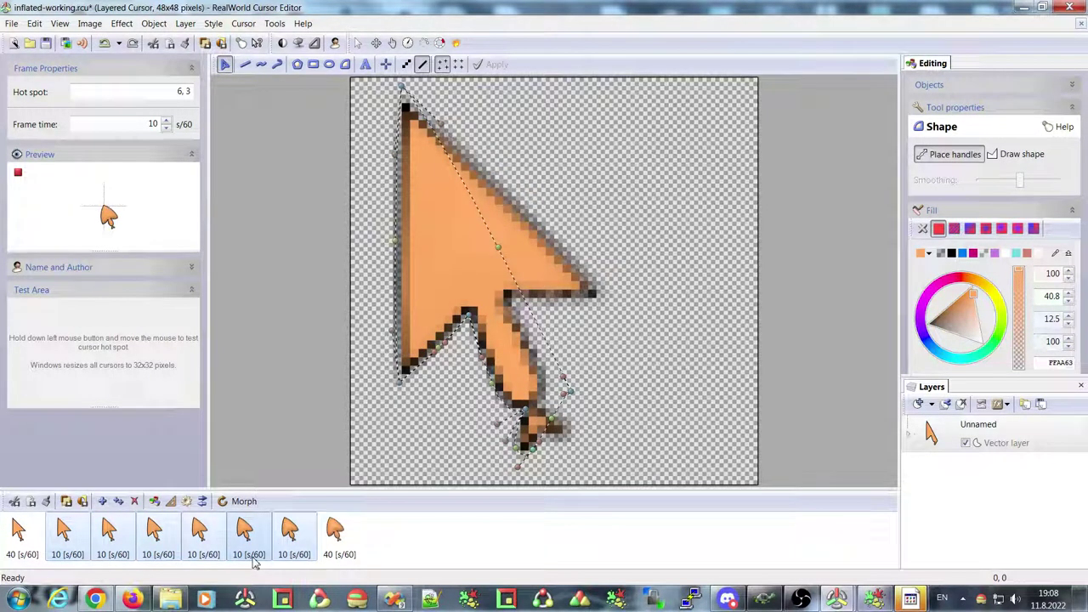
type("3")
key("Return")
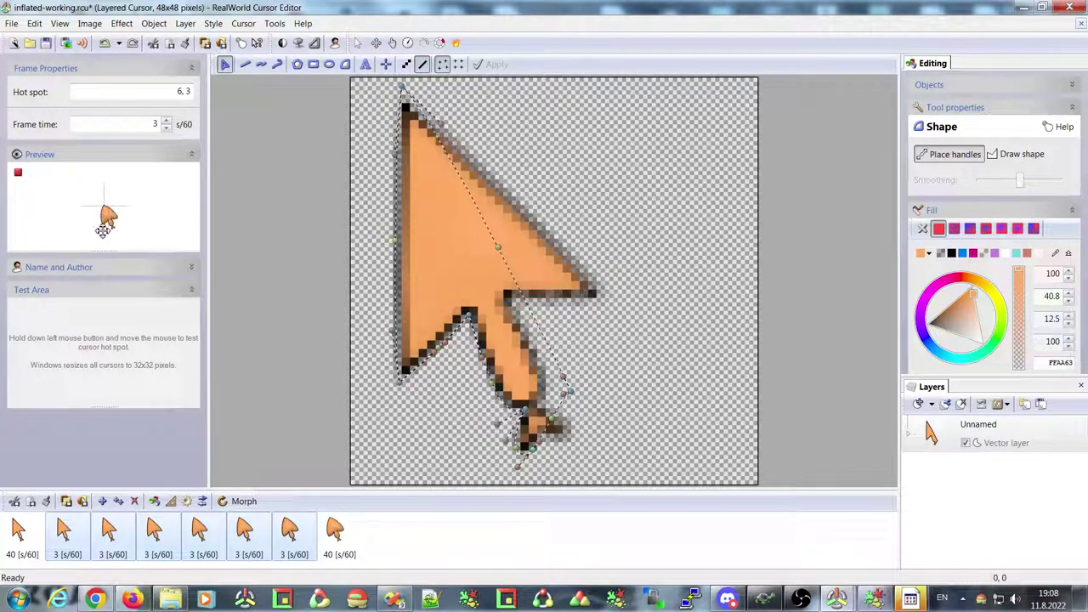
Copy frames 2–7 to after the last frame, making fourteen frames.
left_click(154, 534)
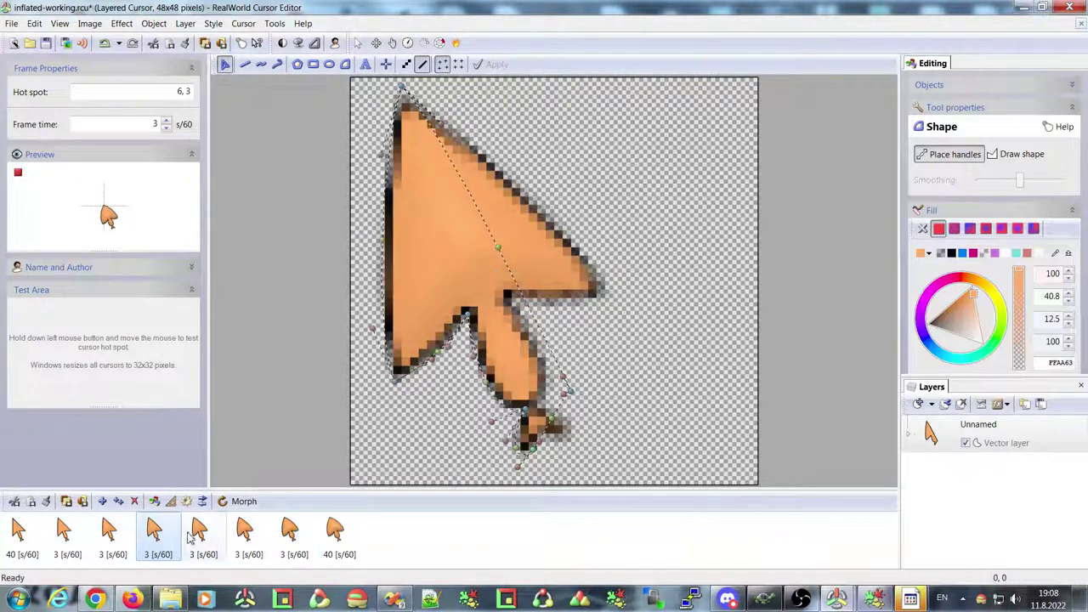
left_click_drag(405, 544, 336, 536)
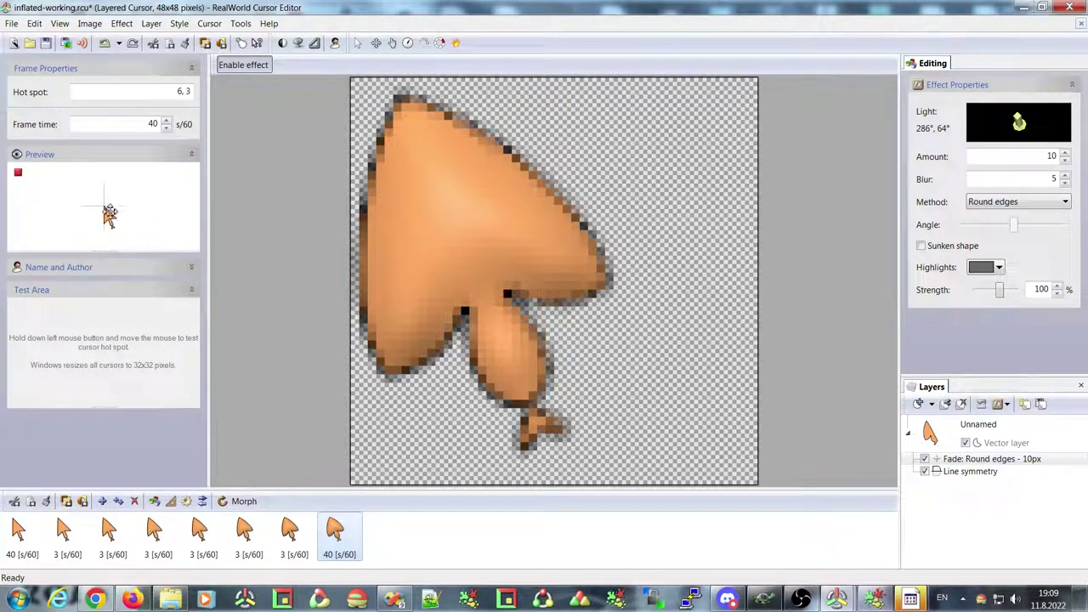
left_click(289, 534)
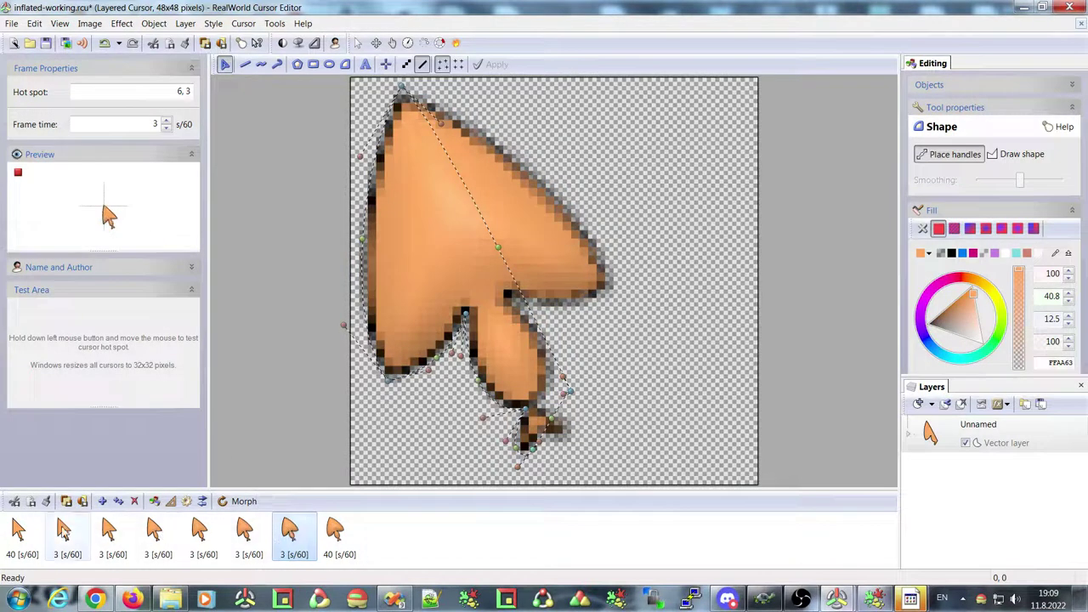
left_click(54, 533, "shift")
left_click_drag(294, 538, 422, 539)
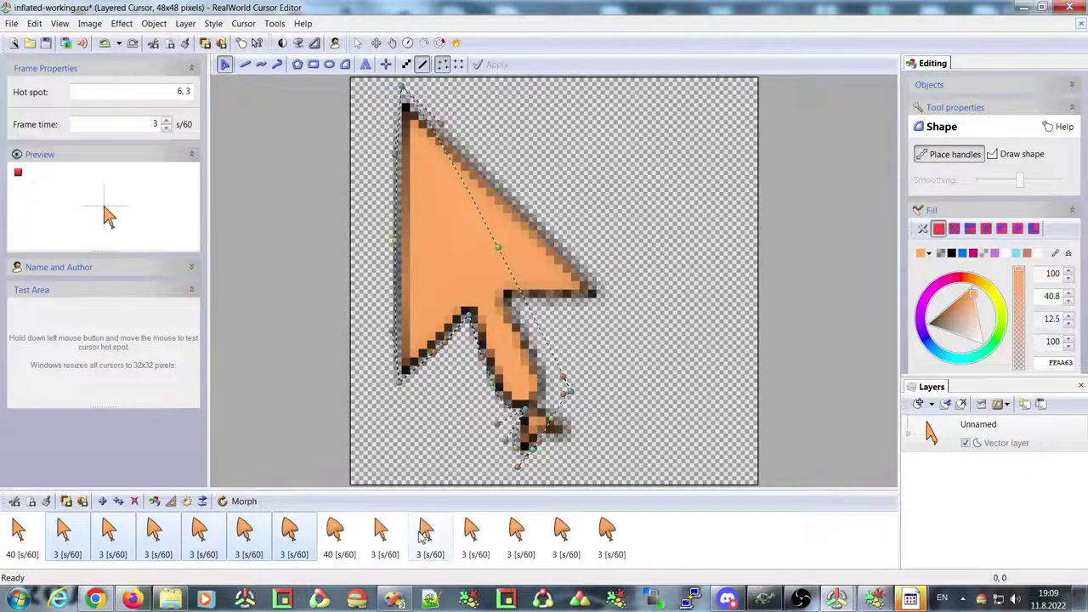
left_click(381, 534)
left_click(611, 534, "shift")
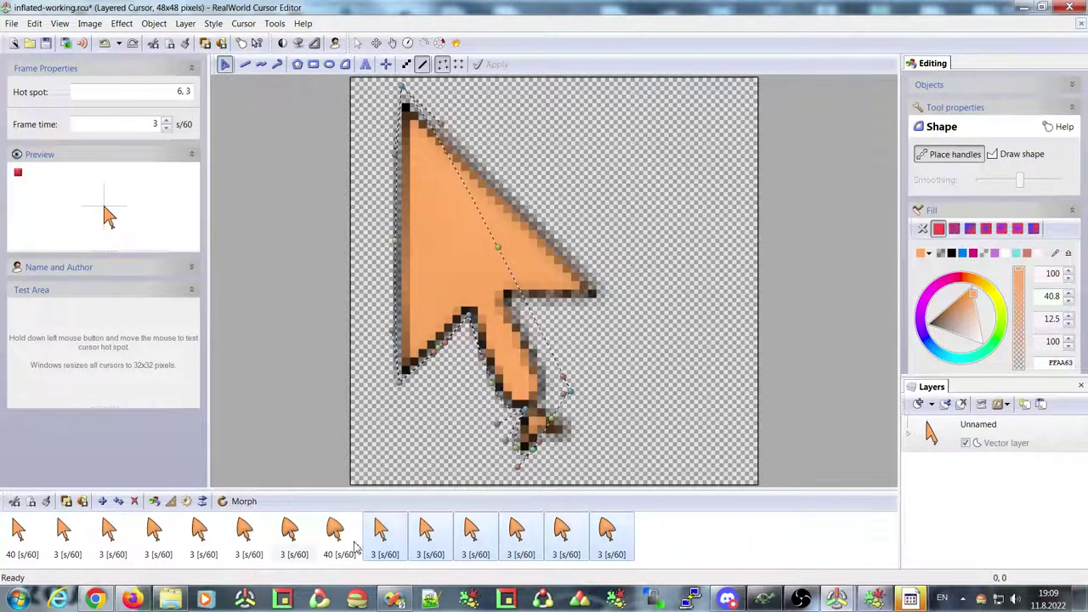
left_click(204, 502)
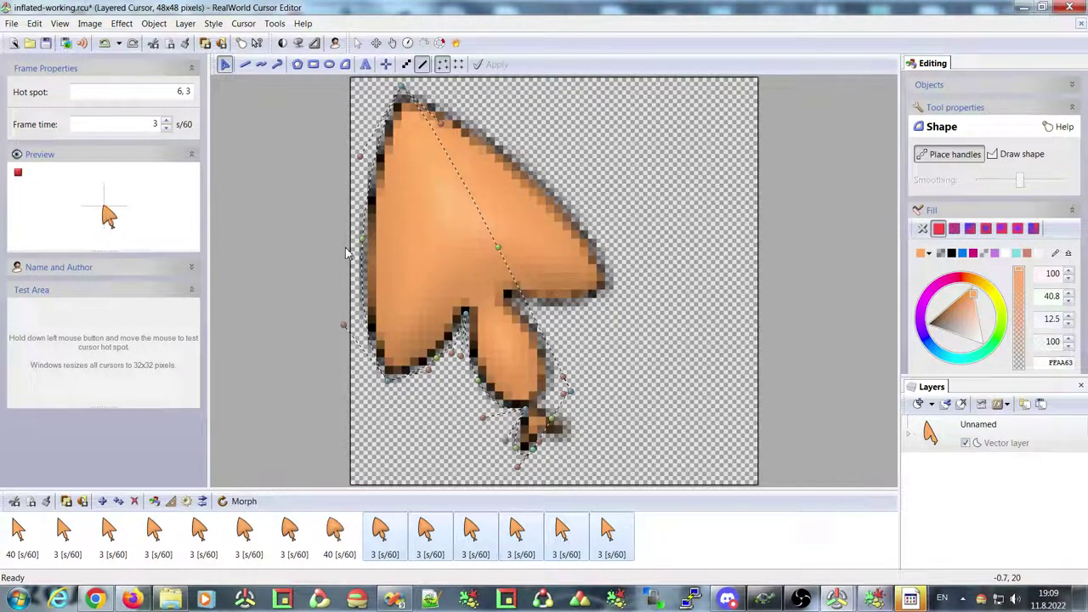
left_click(293, 531)
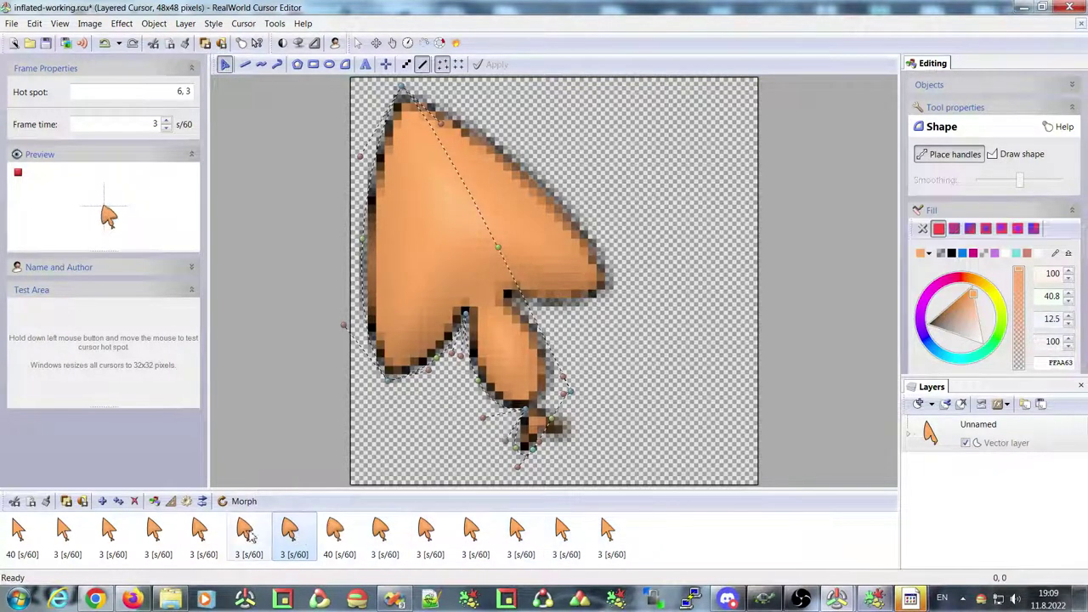
left_click(201, 533)
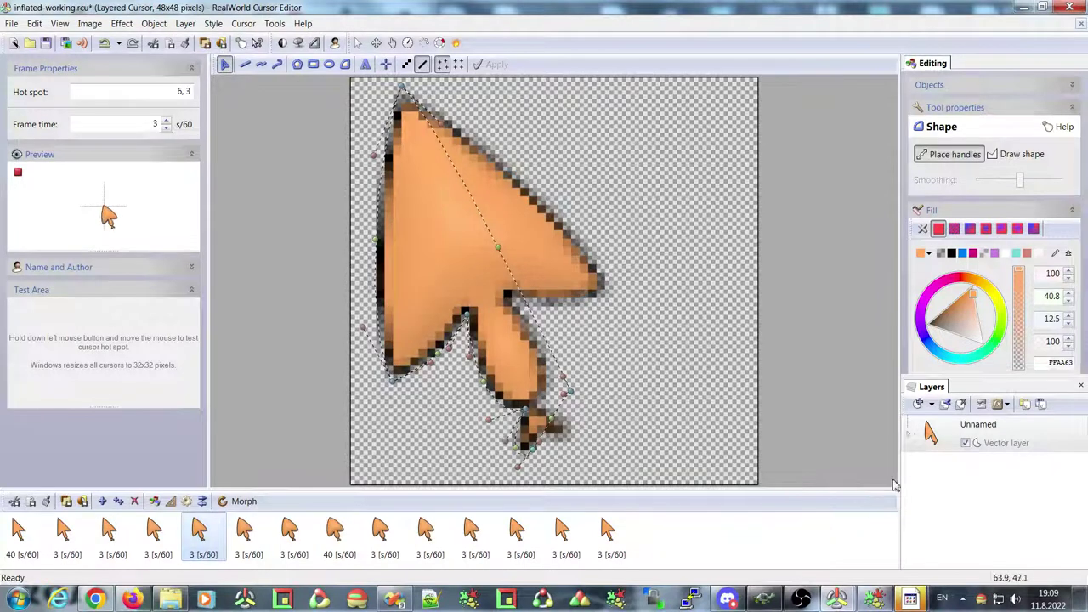
left_click(908, 435)
left_click(963, 460)
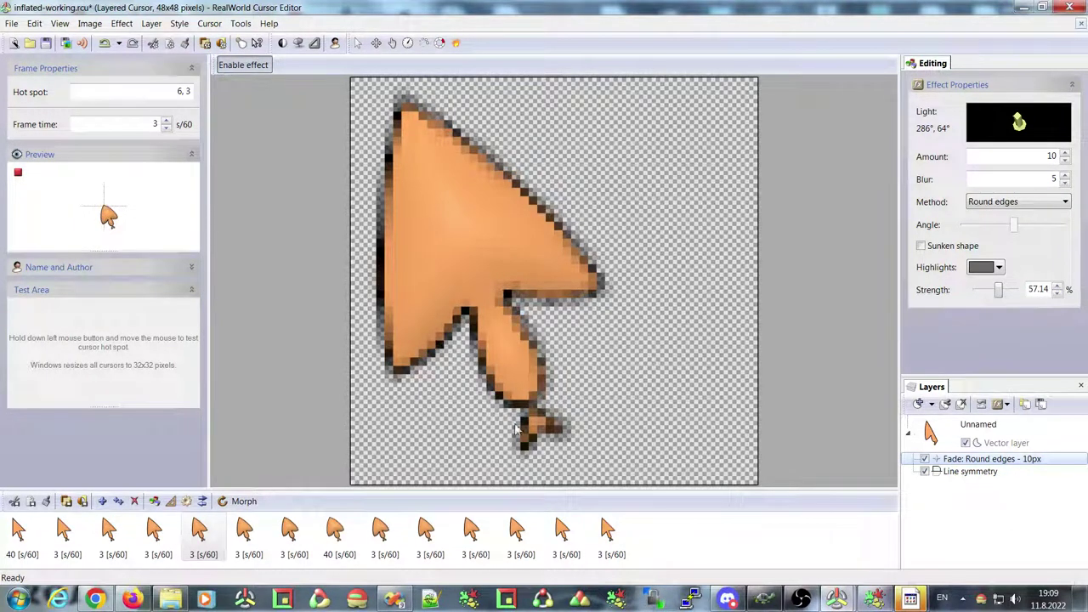
left_click(19, 531)
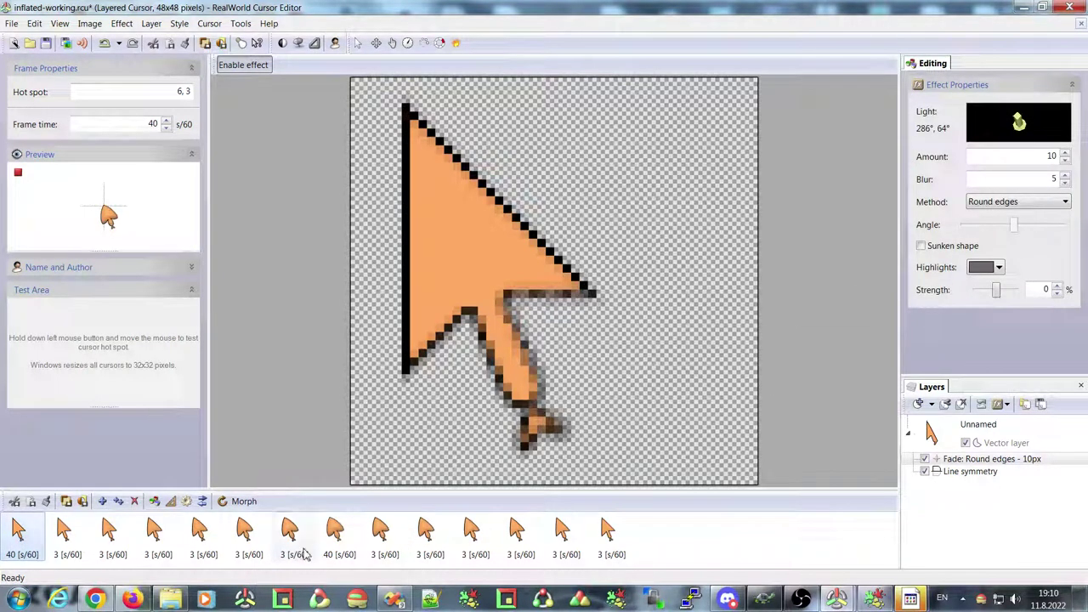
left_click(68, 532)
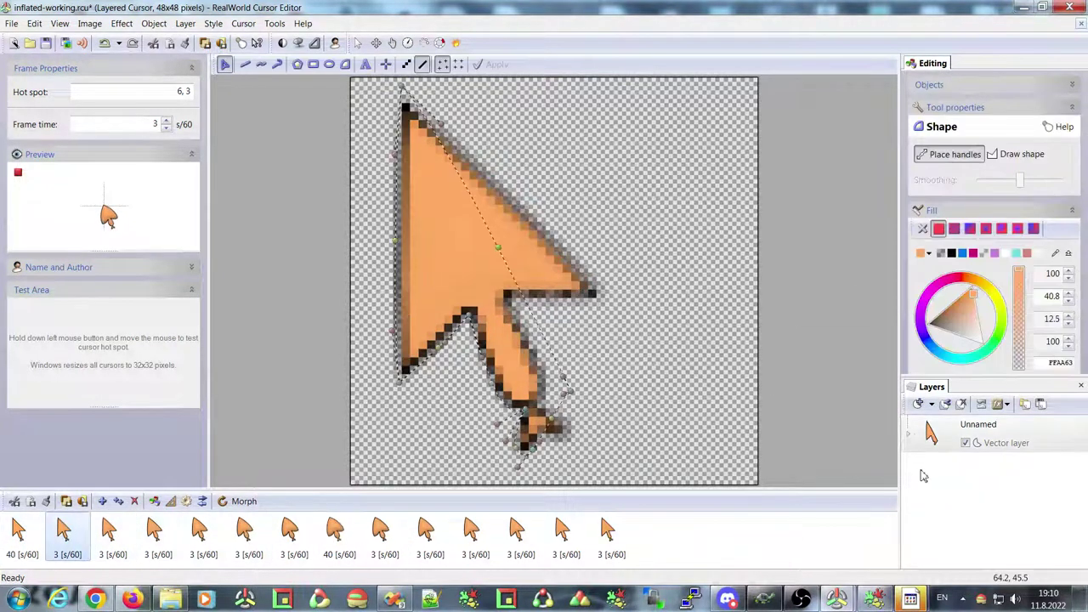
left_click(919, 432)
left_click(970, 459)
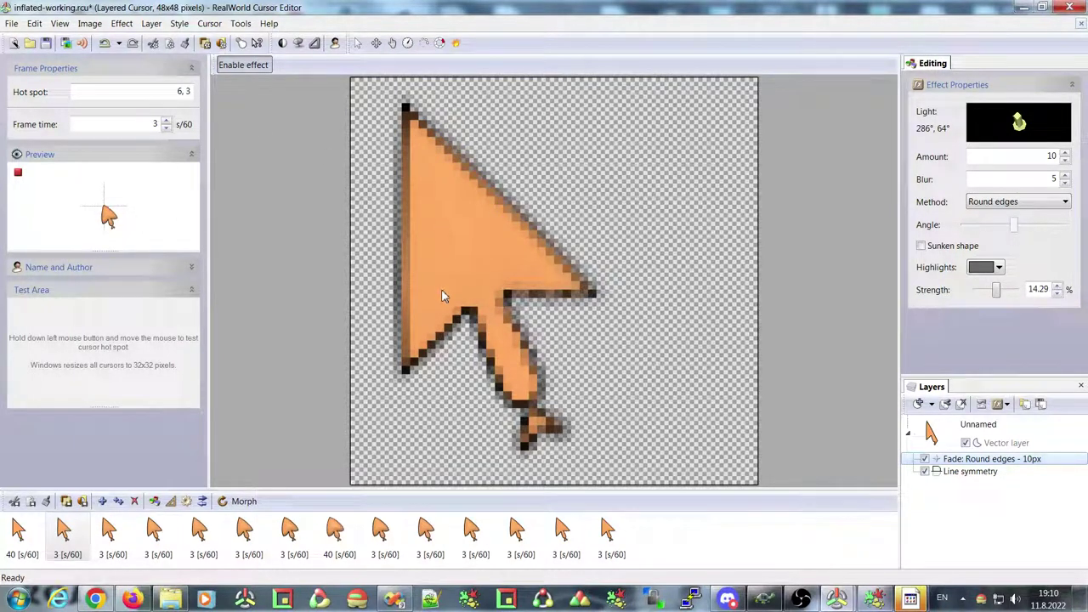
left_click(19, 533)
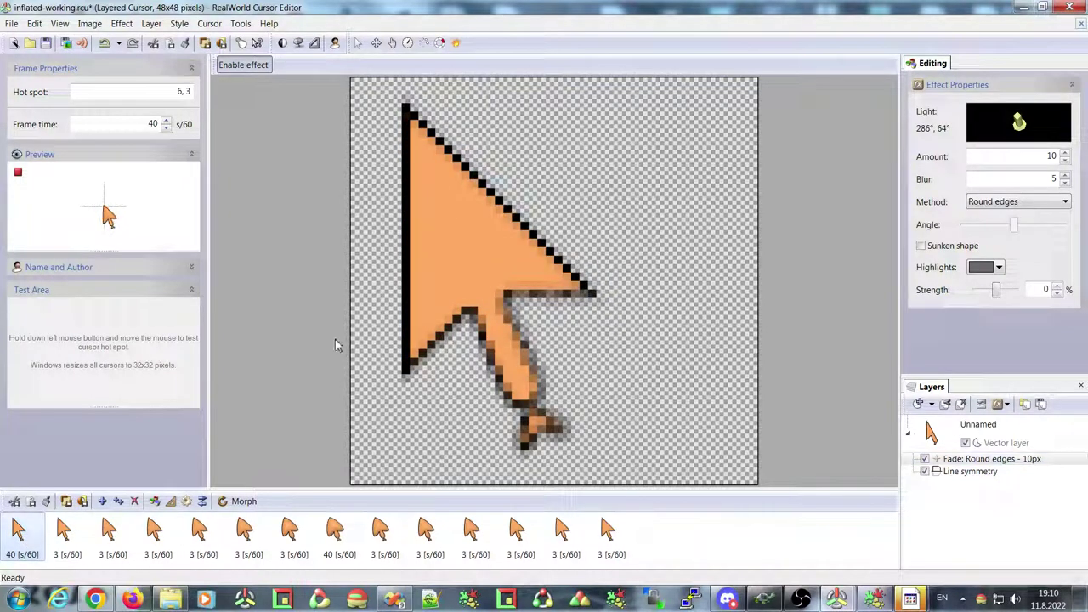
left_click(931, 429)
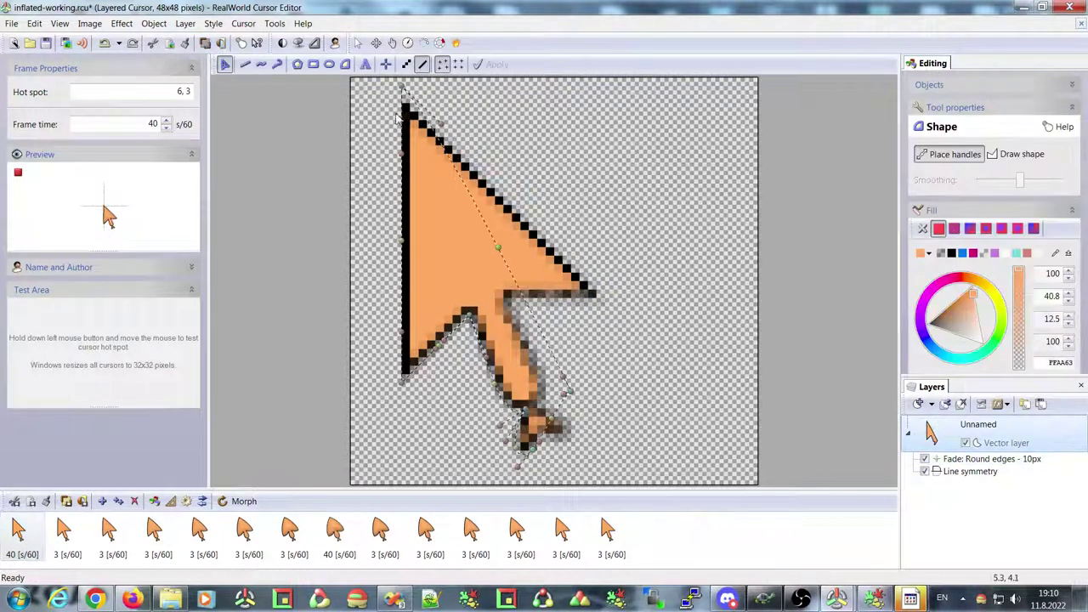
left_click(340, 529)
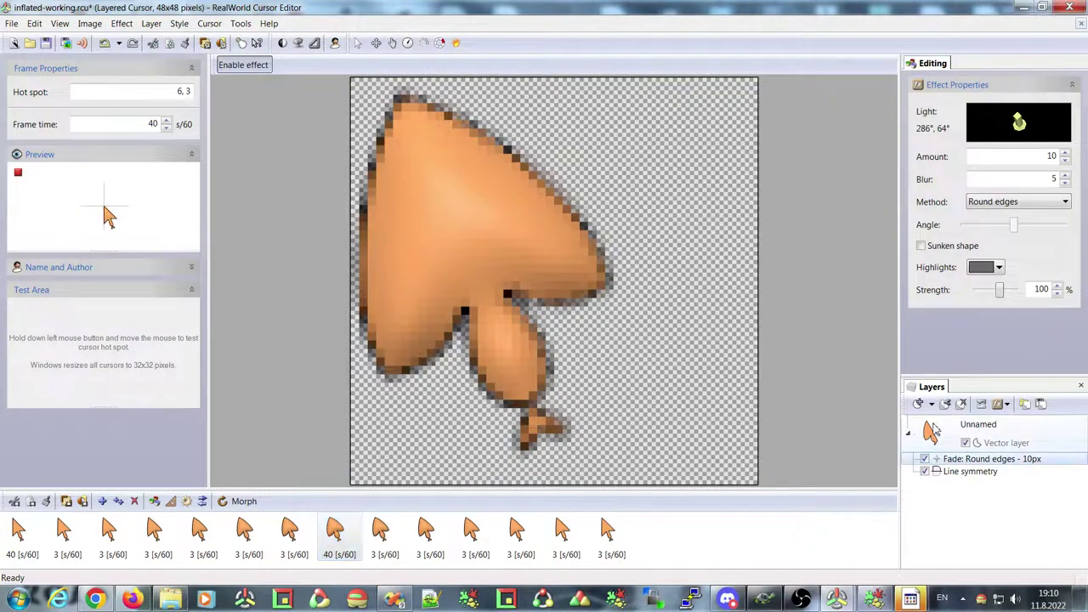
left_click(974, 429)
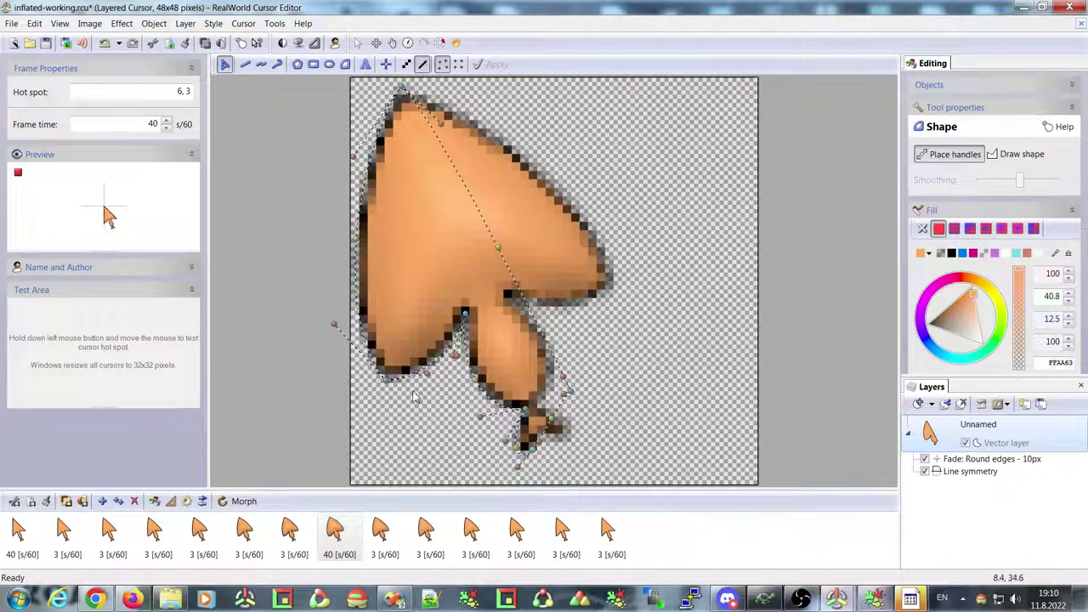
left_click(209, 531)
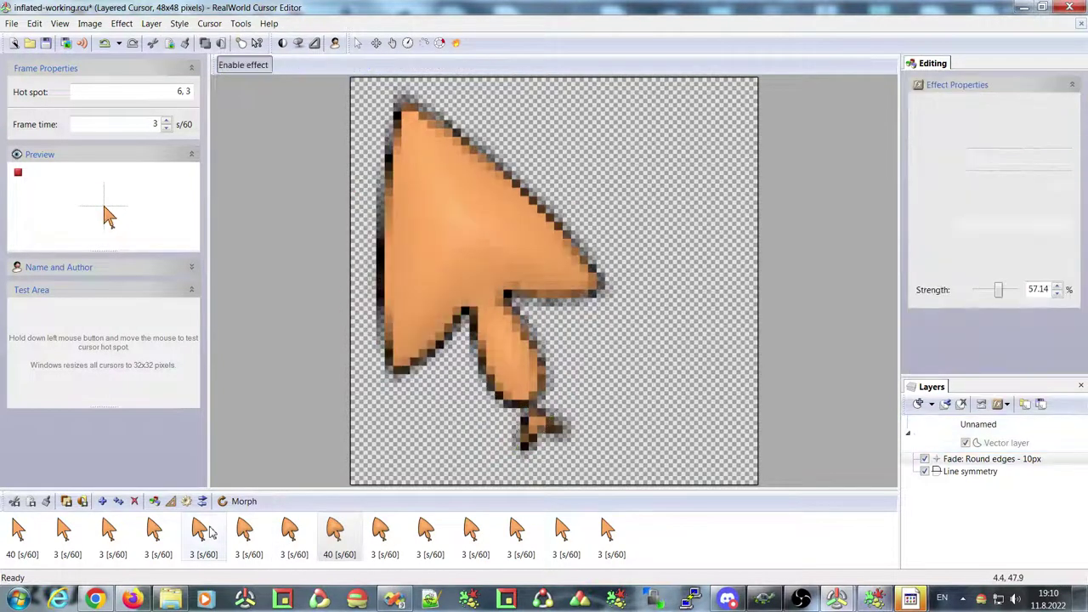
left_click(914, 425)
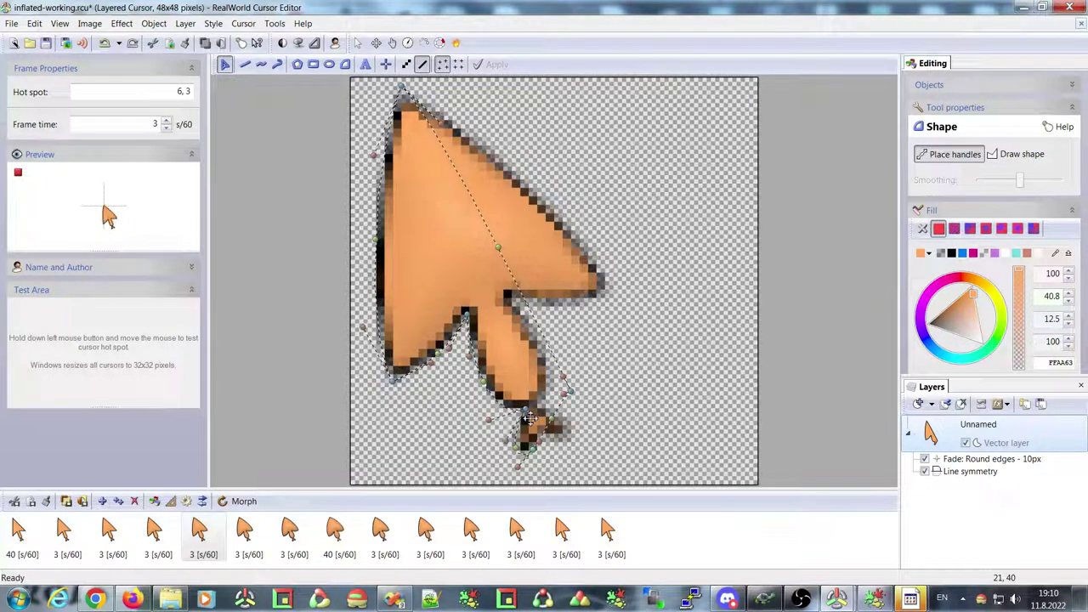
left_click(244, 534)
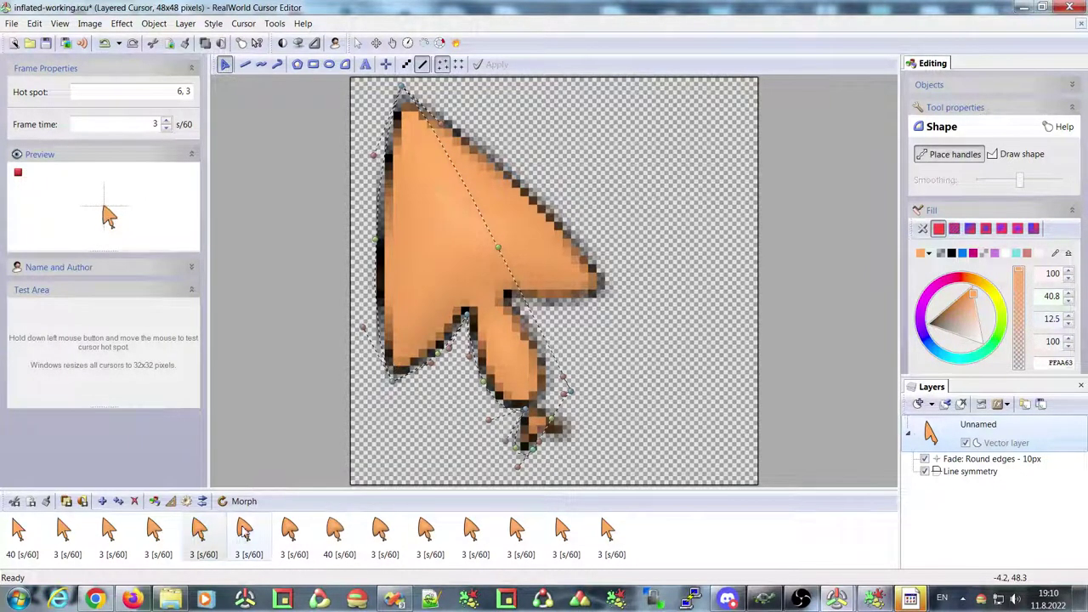
left_click(67, 534, "shift")
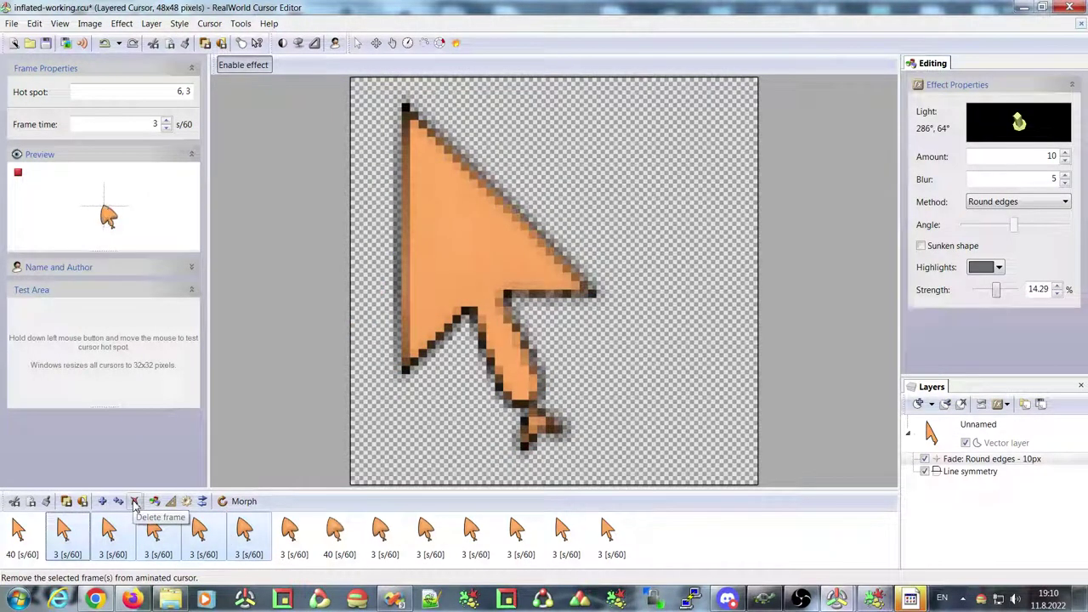
Delete in-between frames 2–7, then frames 3–8, and view the first arrow frame.
left_click(290, 532, "shift")
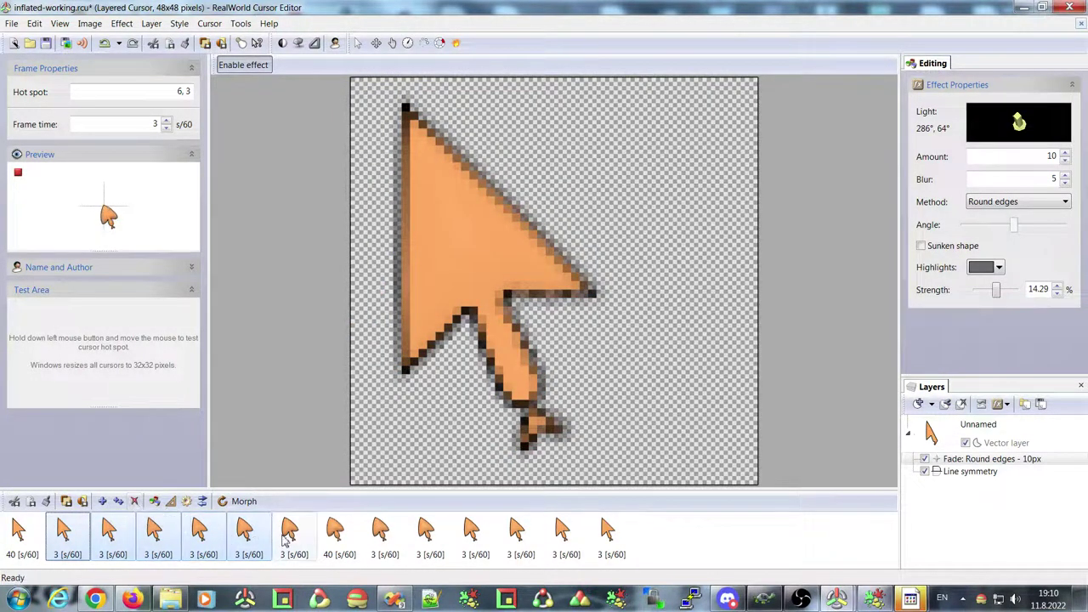
left_click(135, 502)
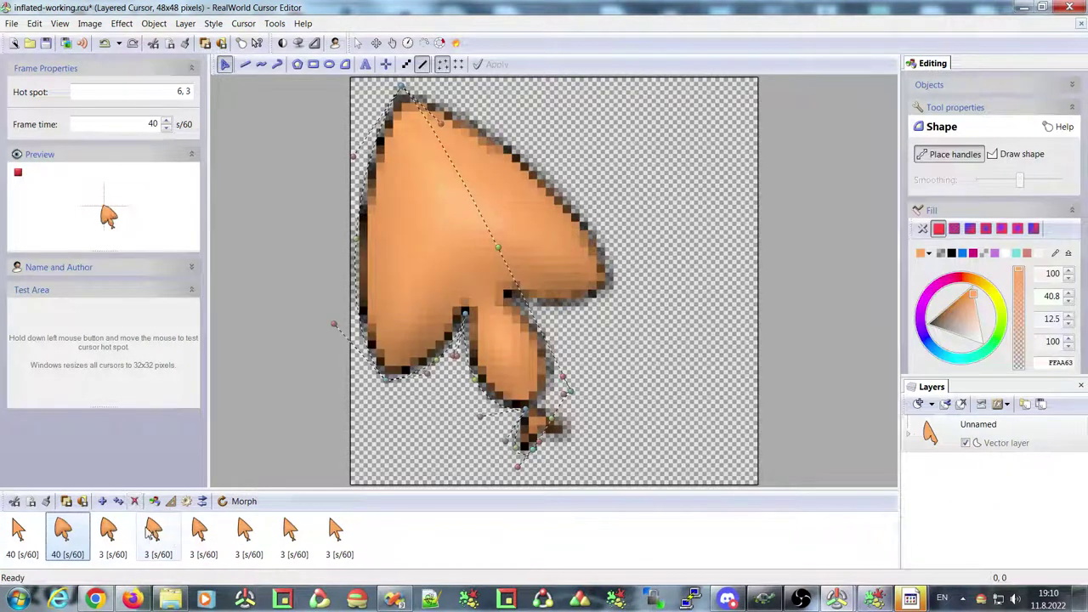
left_click(114, 532)
left_click(337, 532, "shift")
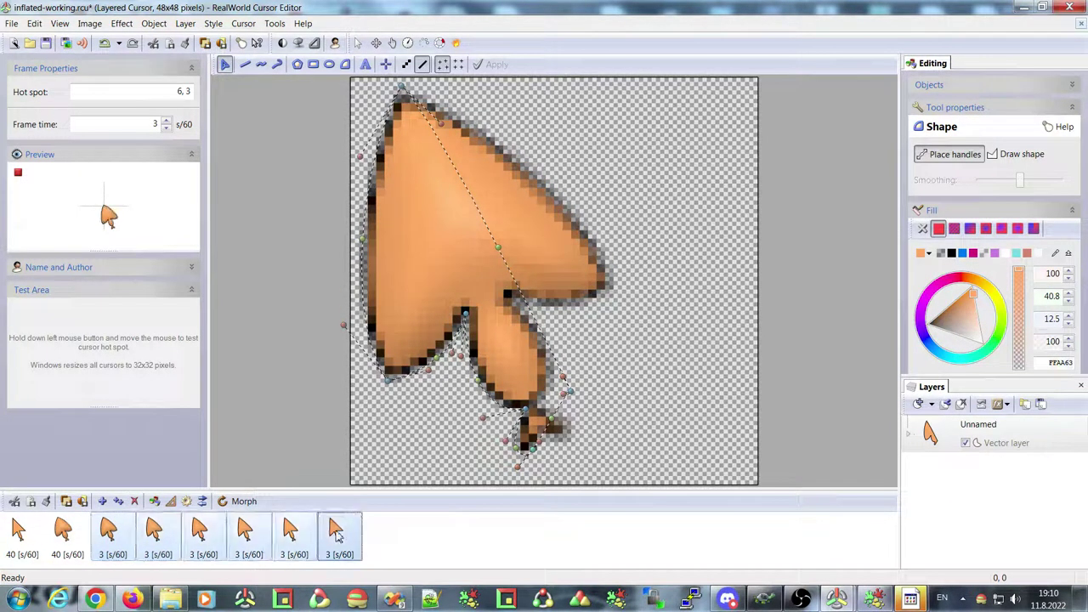
left_click(134, 502)
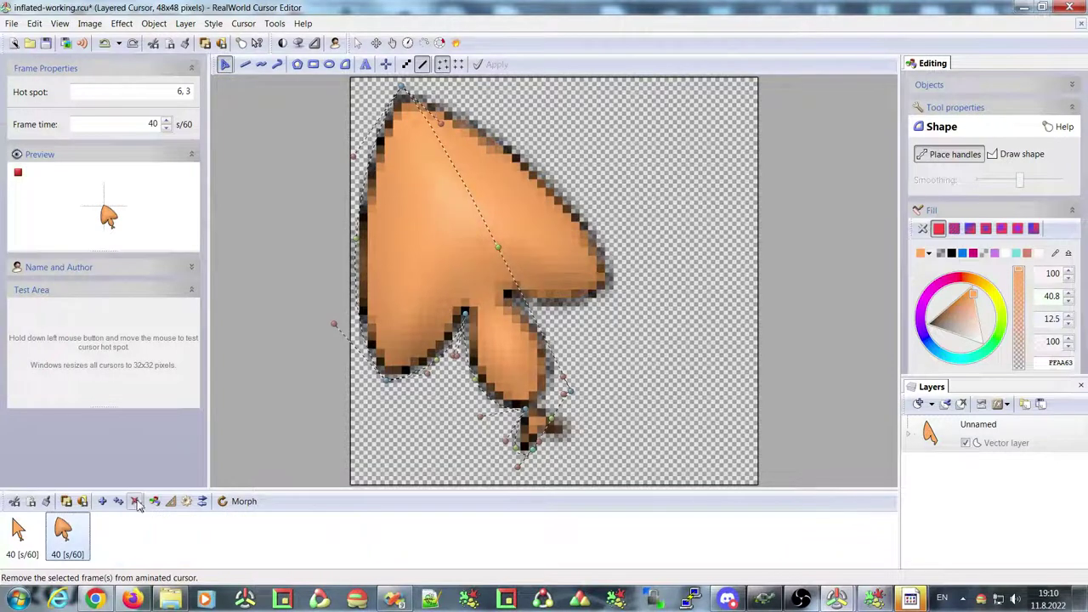
left_click(18, 532)
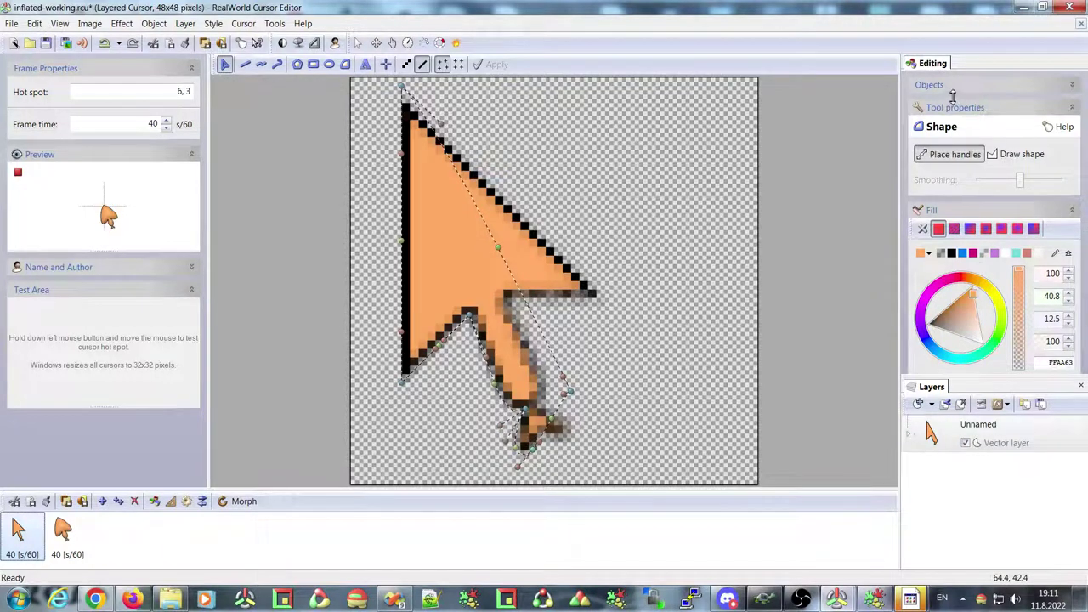
Fill the second frame's inflated shape blue, then select frame 1 and open Morph.
left_click(908, 434)
left_click(949, 460)
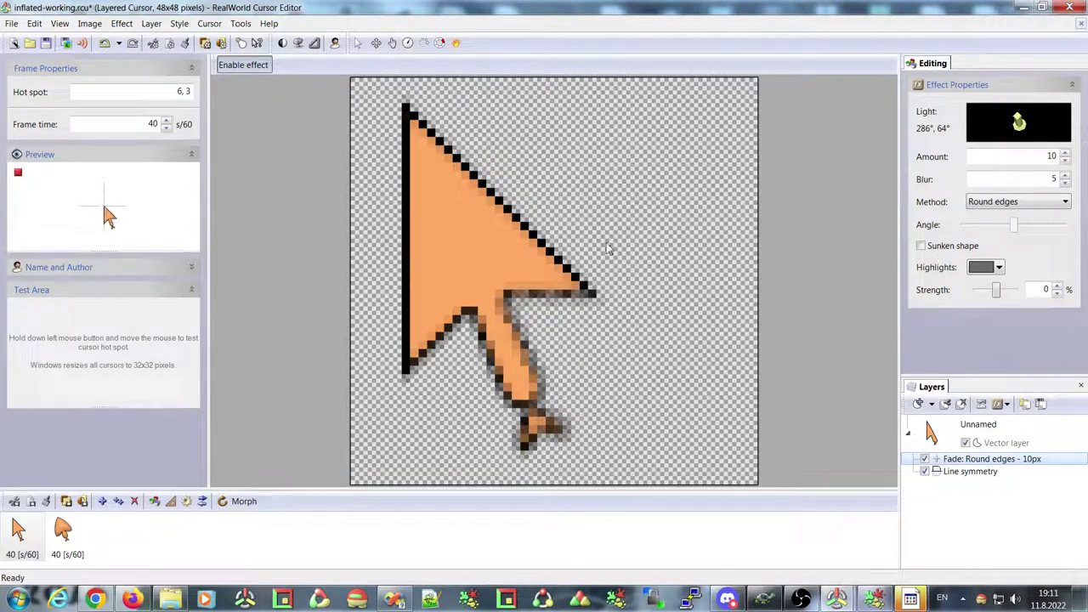
double_click(464, 240)
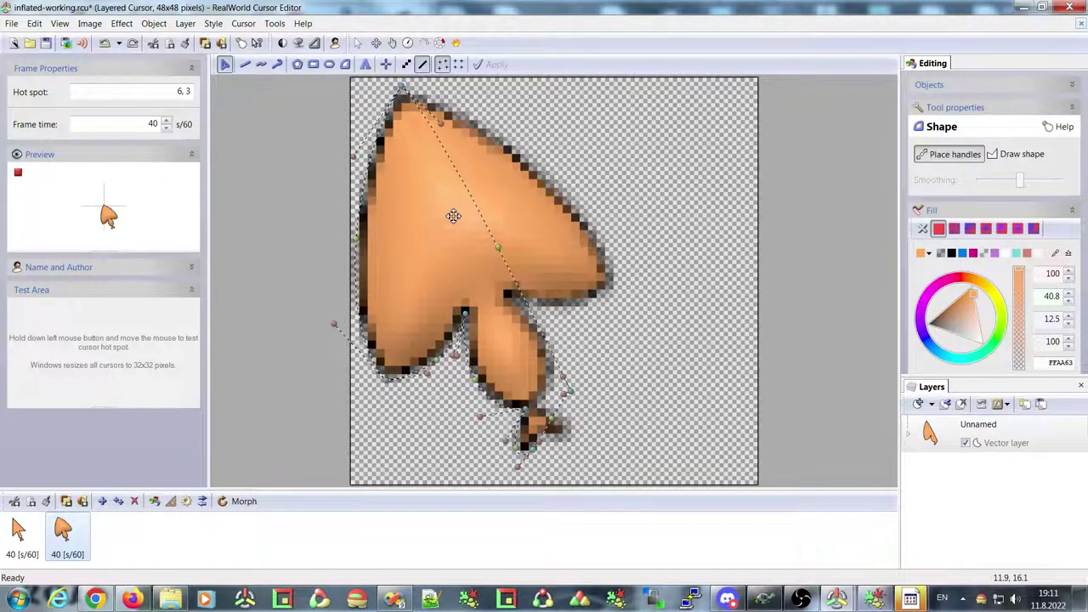
left_click(963, 259)
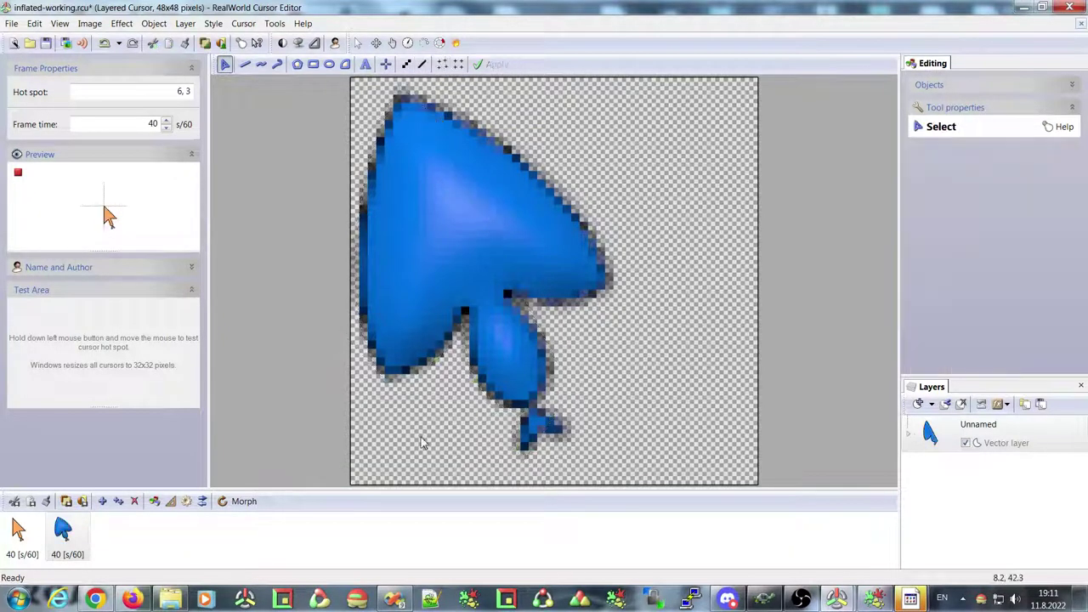
key("Return")
left_click(20, 531)
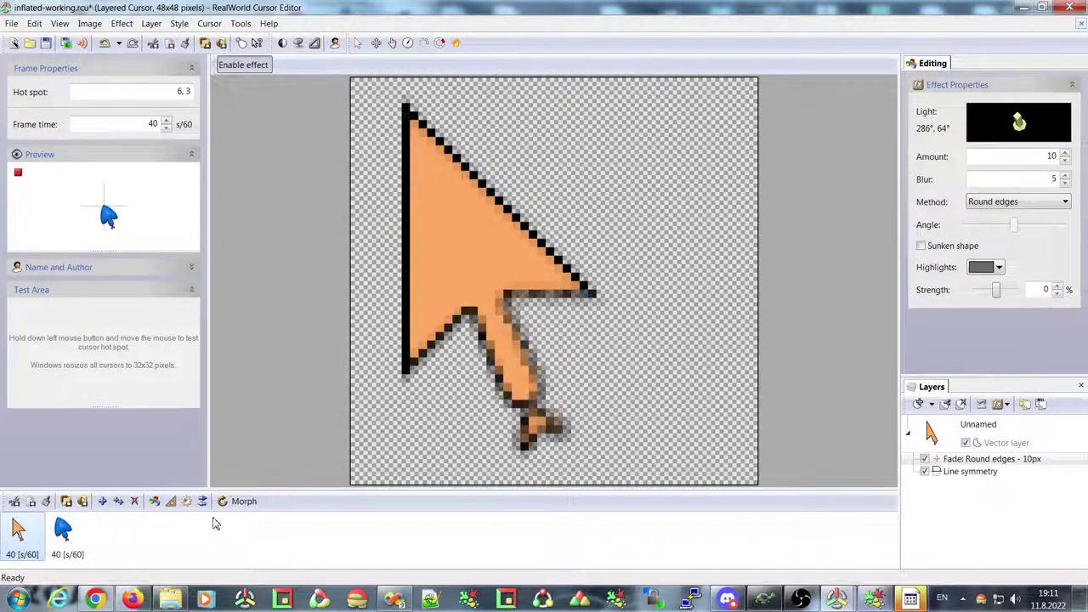
left_click(241, 503)
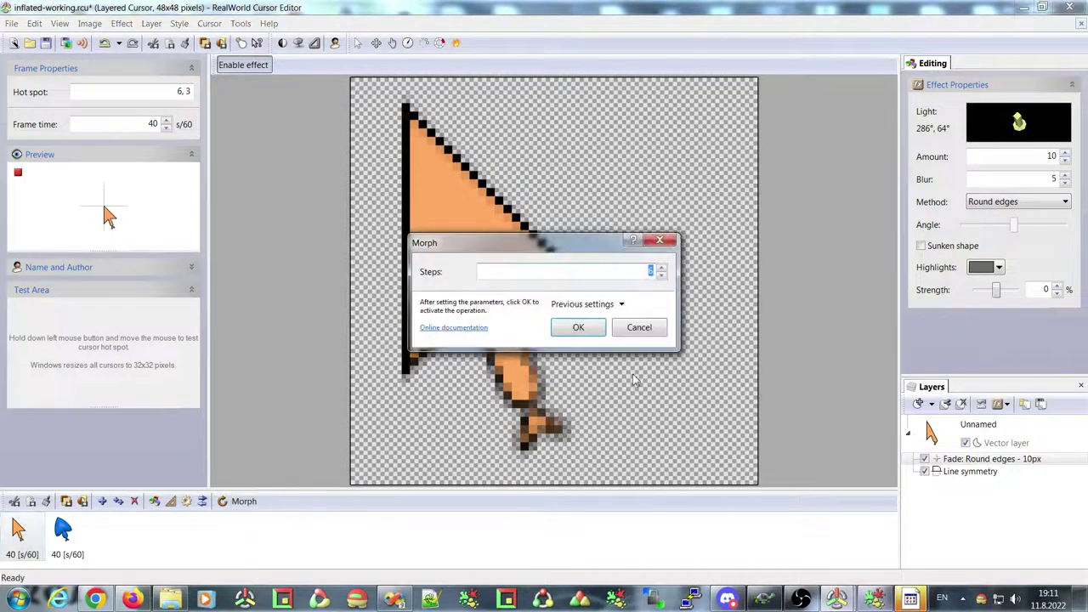
Generate the orange-to-blue morph frames and set the six in-betweens' frame time to 3.
left_click(577, 329)
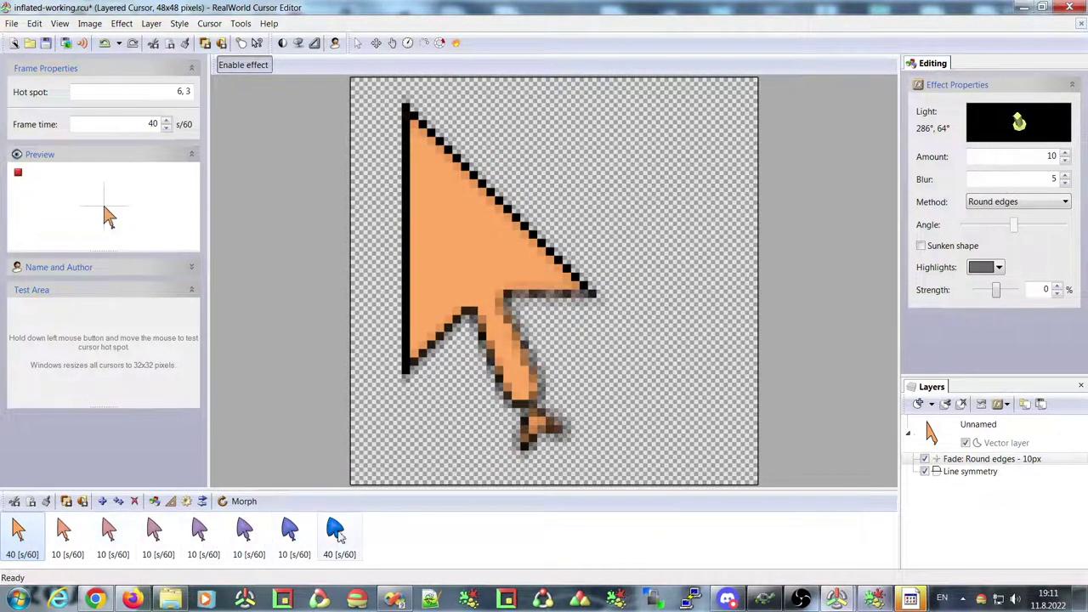
left_click(64, 531)
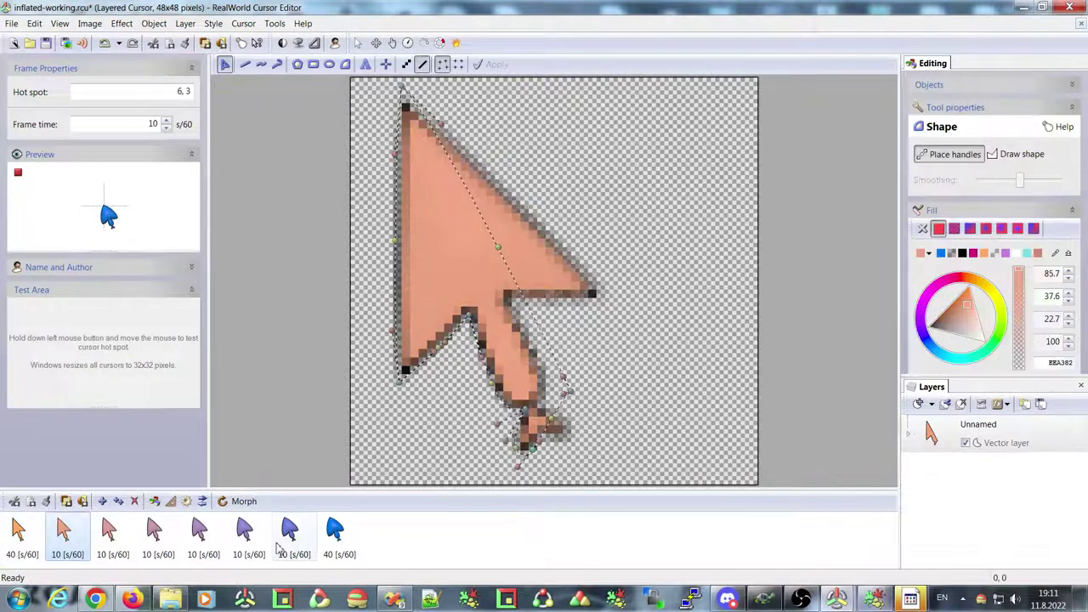
left_click(289, 531, "shift")
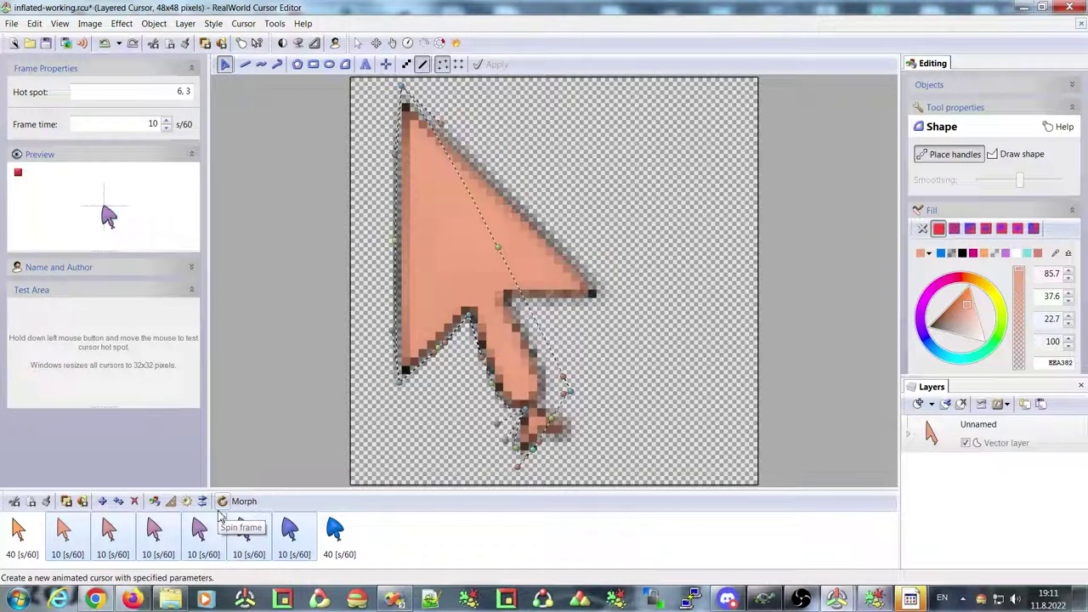
type("3")
key("Return")
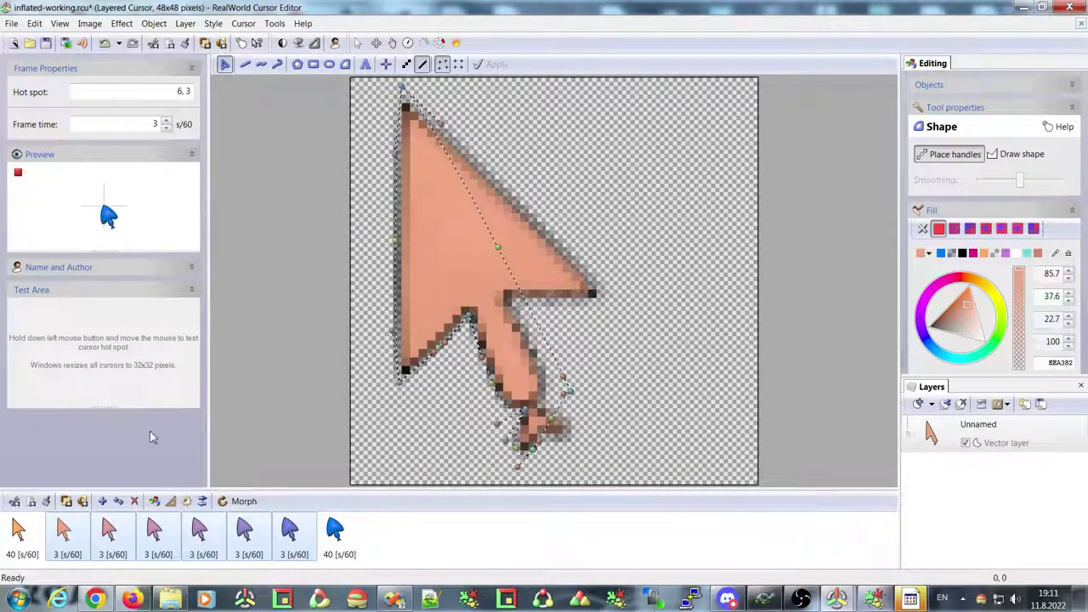
Duplicate the six morph frames after the blue frame and reverse their order.
key("ctrl+v")
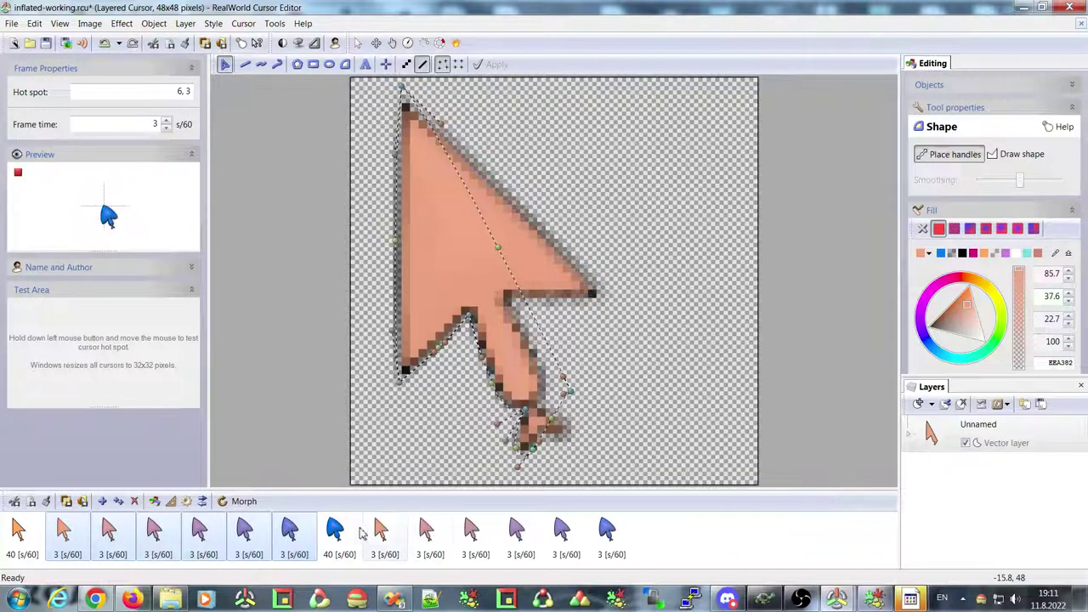
left_click(384, 531)
left_click(607, 531, "shift")
left_click(204, 502)
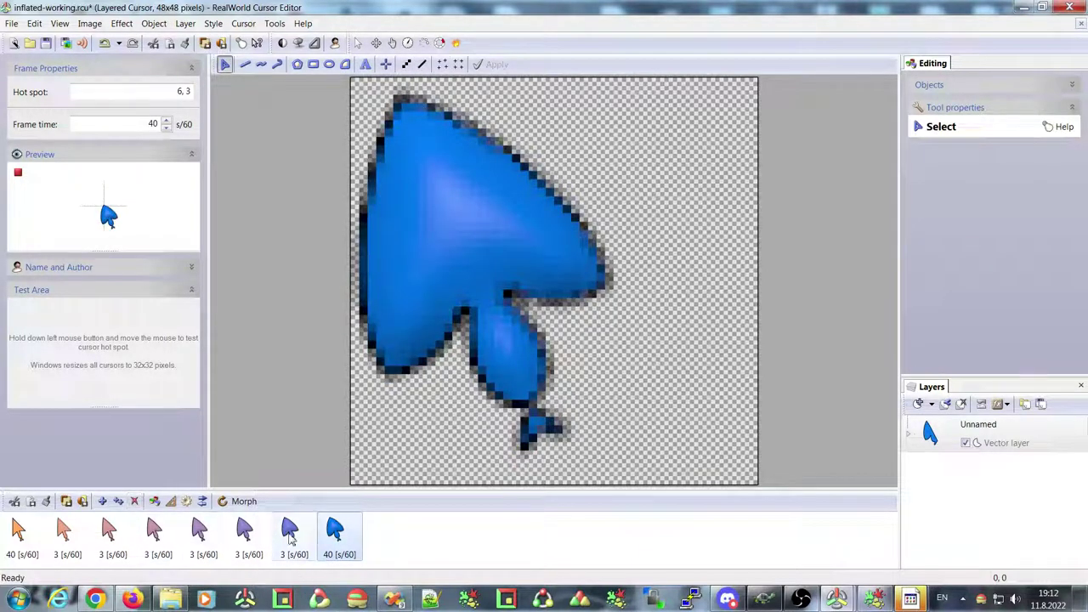
Delete morph frames 2–7, leaving the orange and blue originals.
left_click(289, 532)
left_click(64, 532, "shift")
left_click(134, 501)
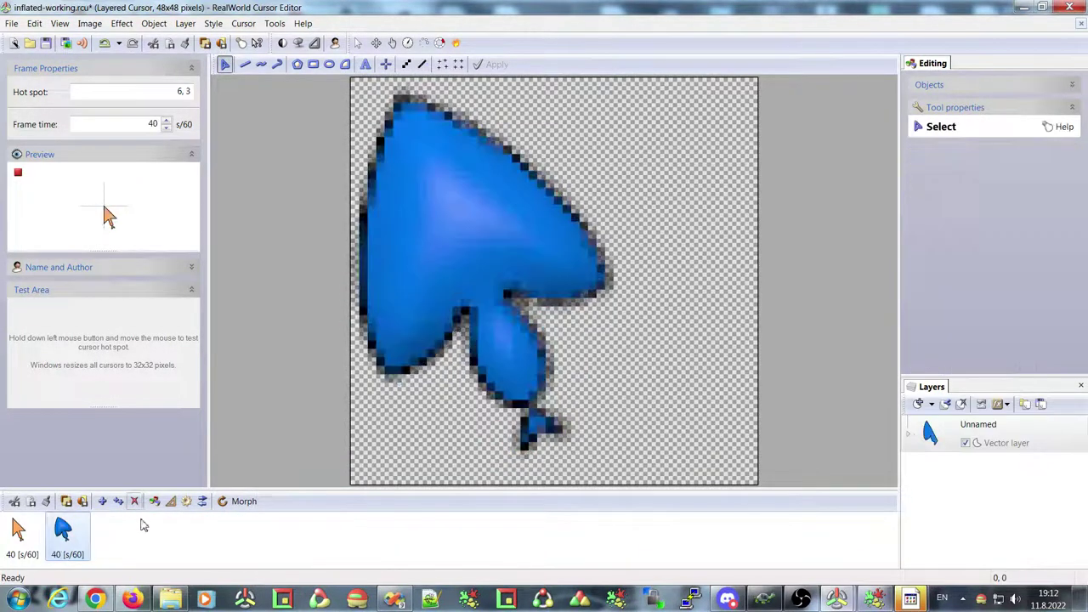
Flip between the orange arrow and blue cursor frames to compare them.
left_click(23, 532)
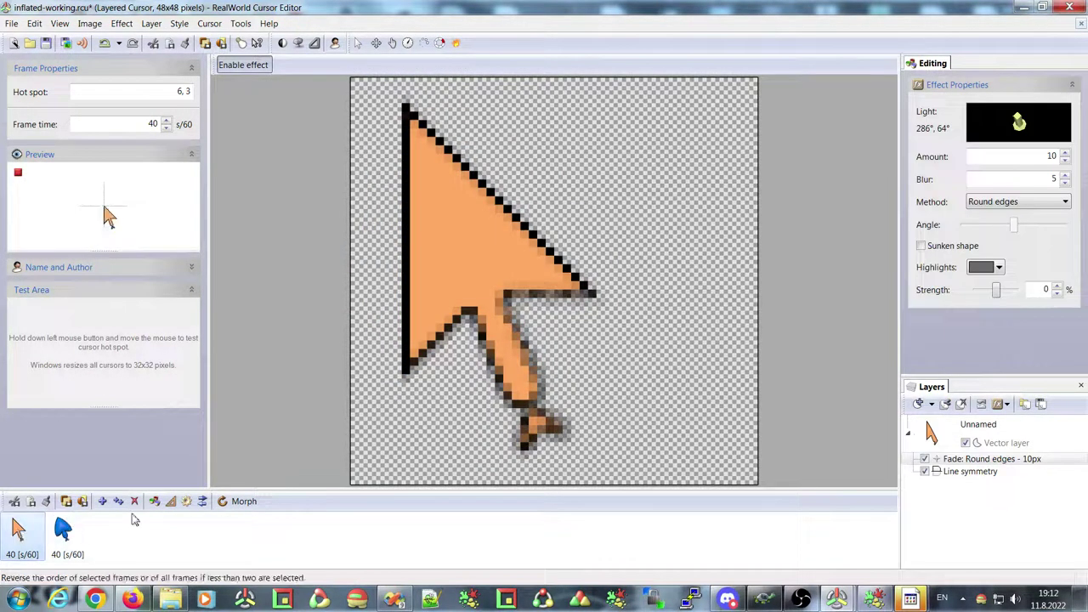
left_click(73, 535)
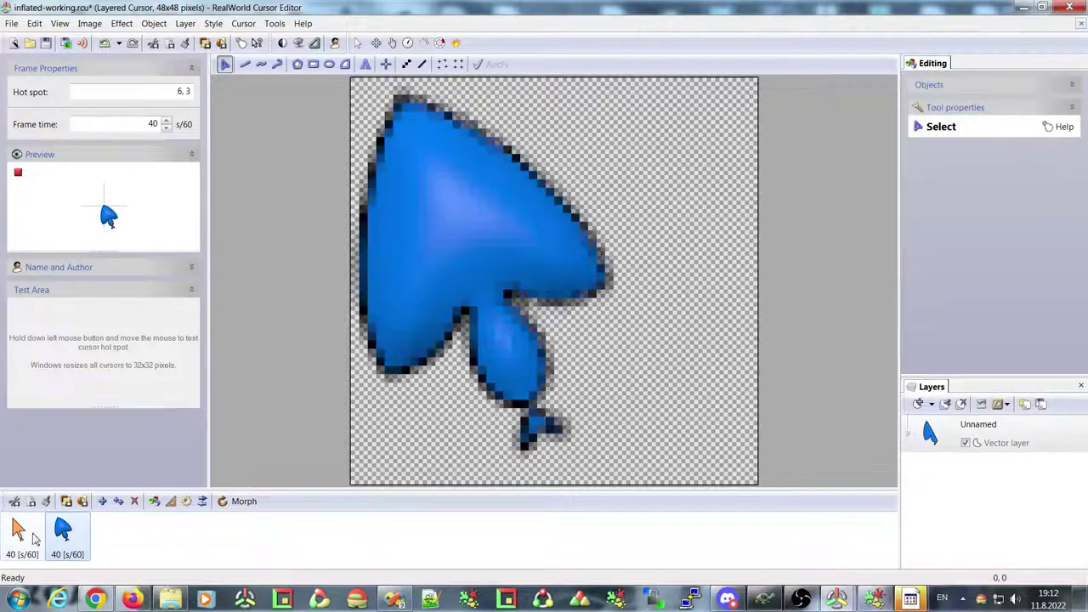
left_click(16, 535)
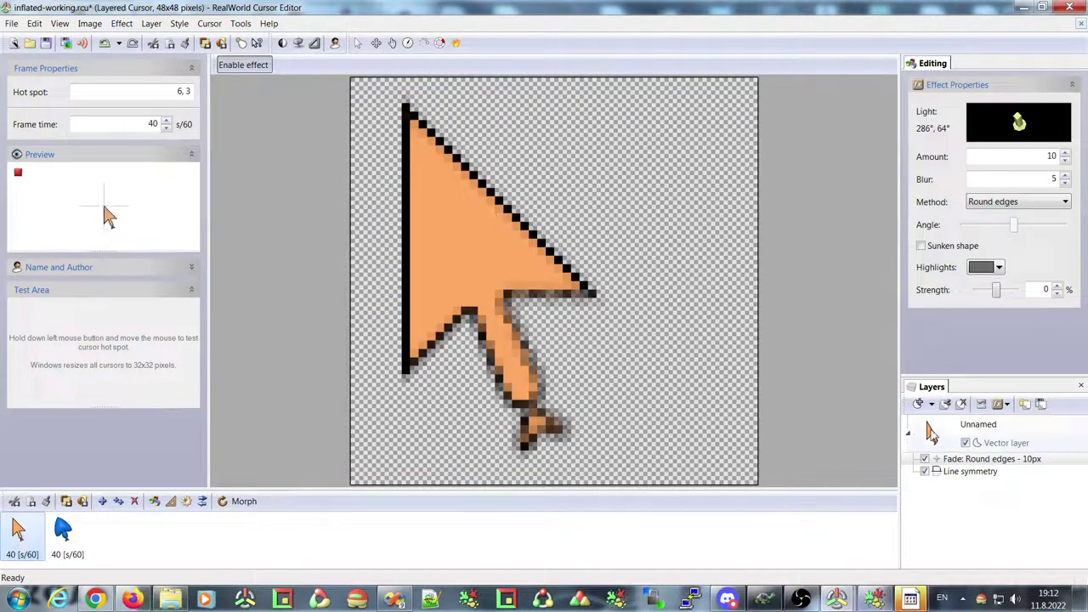
left_click(74, 534)
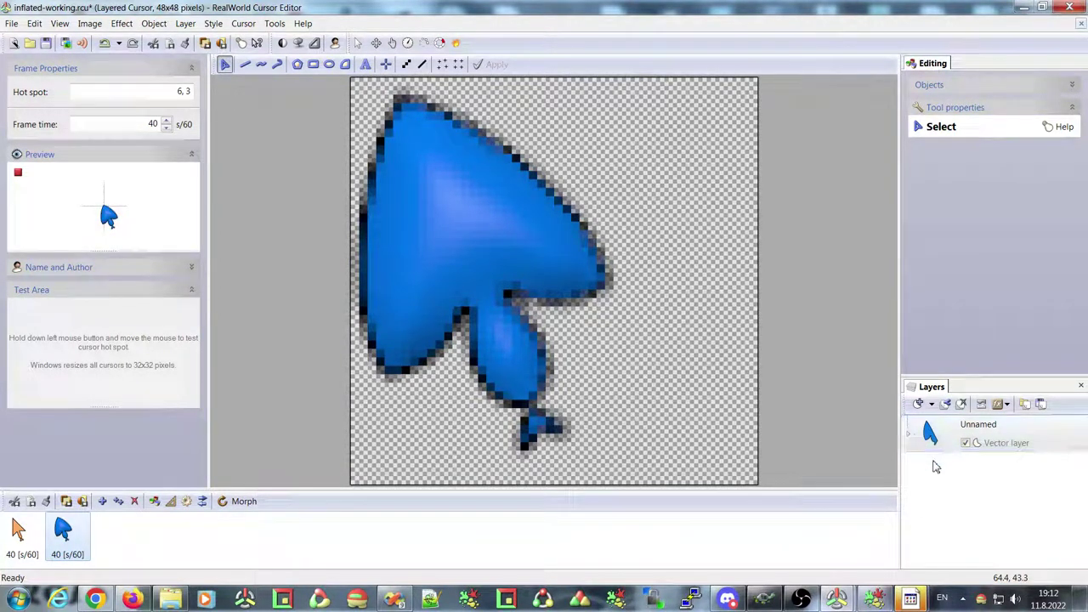
Expand the blue frame's layer effects, then make the orange arrow's outline nodes editable.
left_click(909, 434)
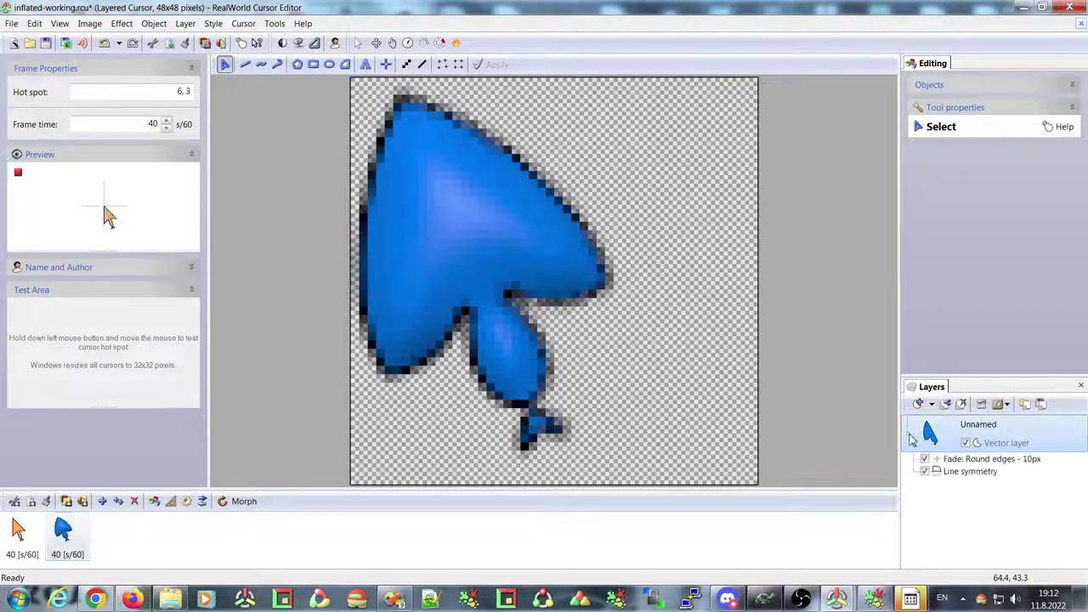
left_click(953, 87)
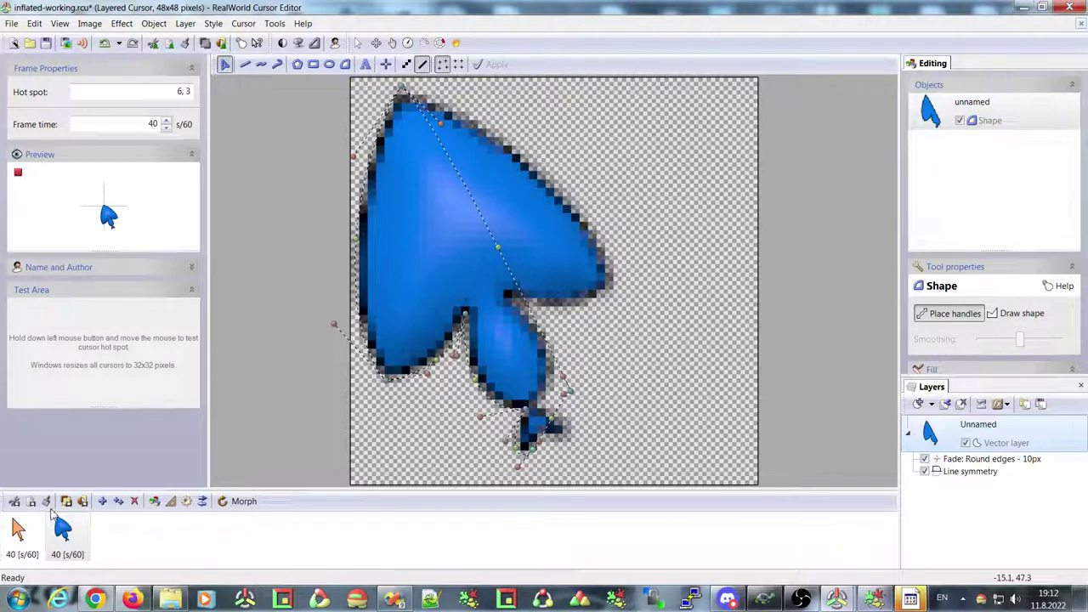
left_click(18, 531)
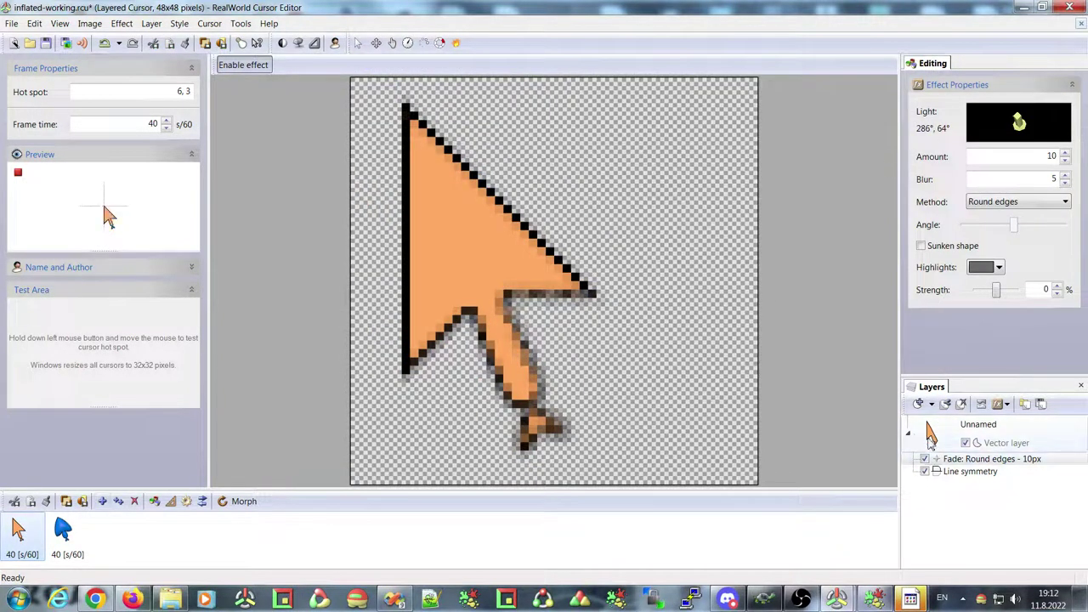
left_click(977, 427)
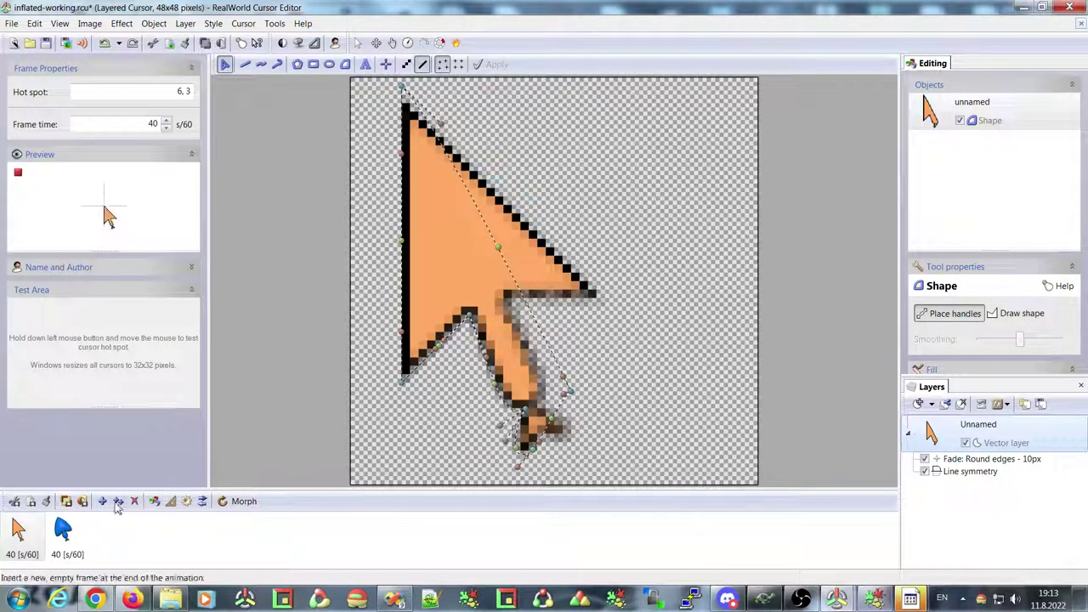
Straighten the blue arrow's left edge, then trial a six-step morph and undo it.
left_click(63, 532)
left_click_drag(373, 255, 408, 246)
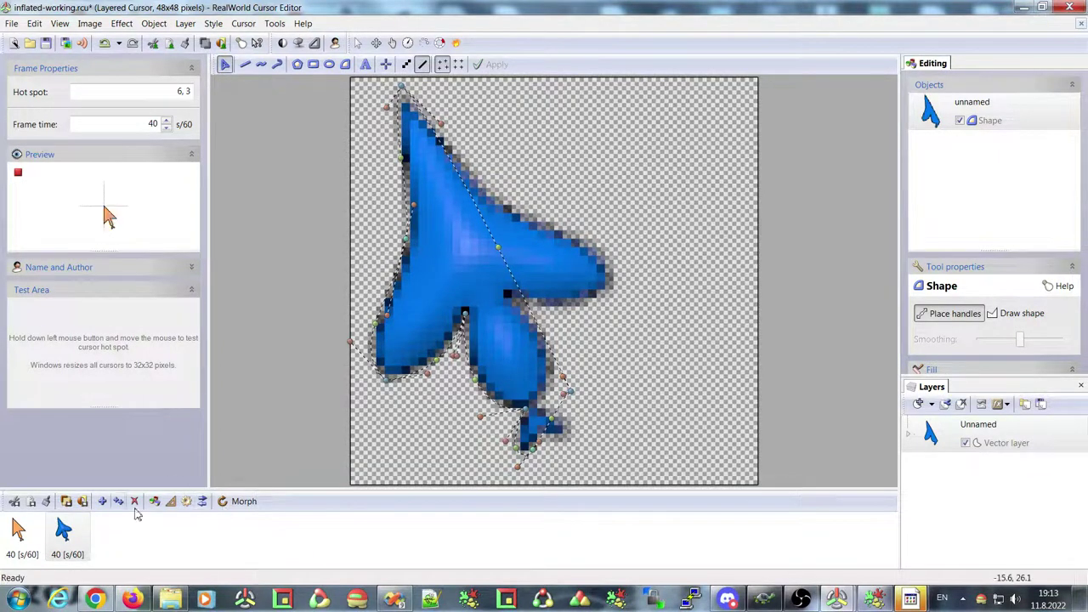
left_click(19, 532)
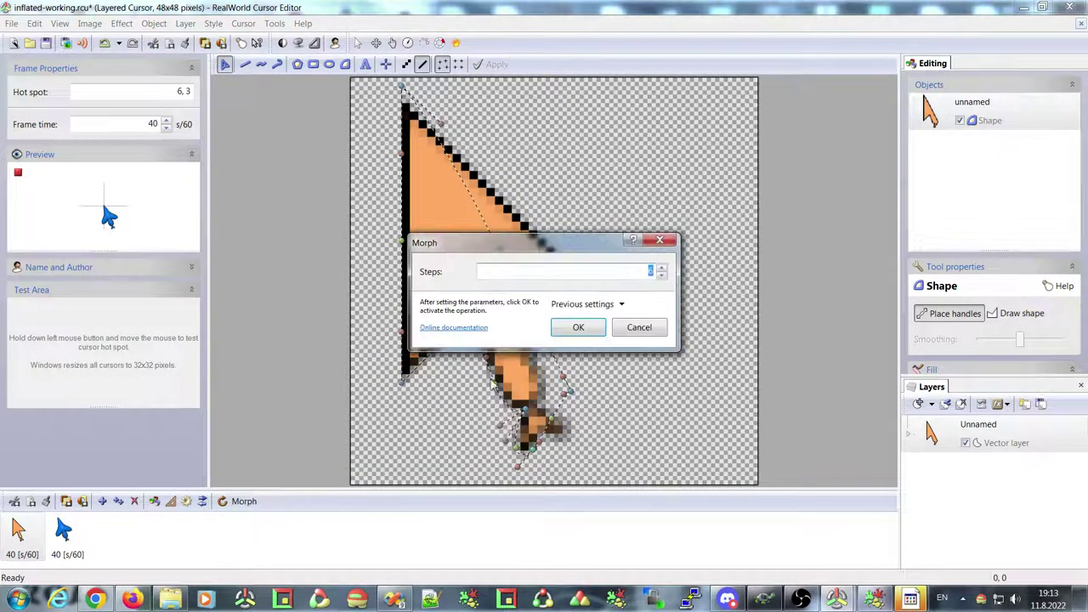
left_click(575, 327)
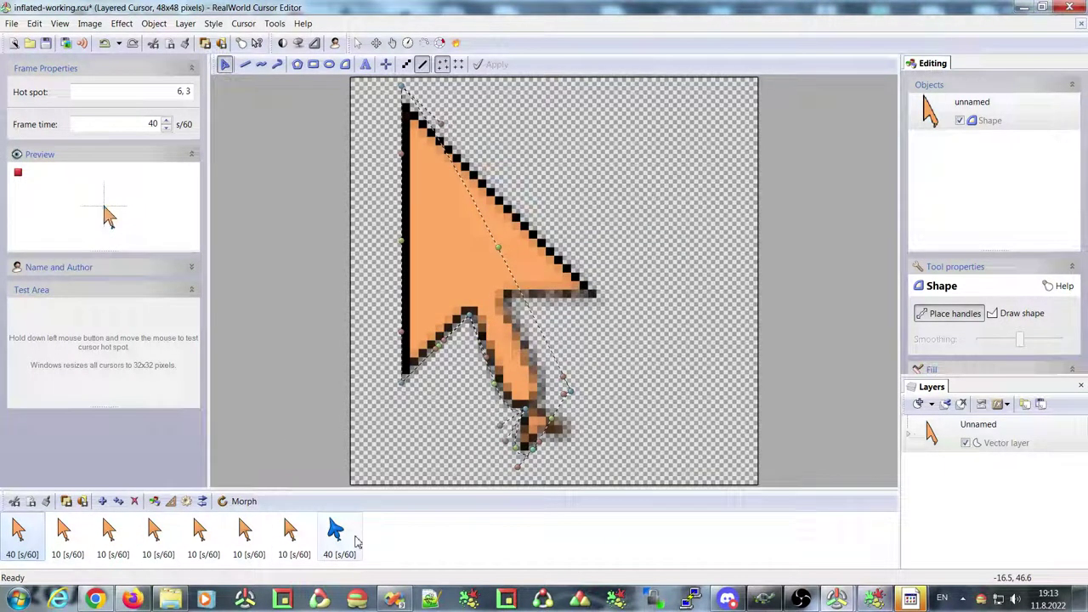
key("ctrl+z")
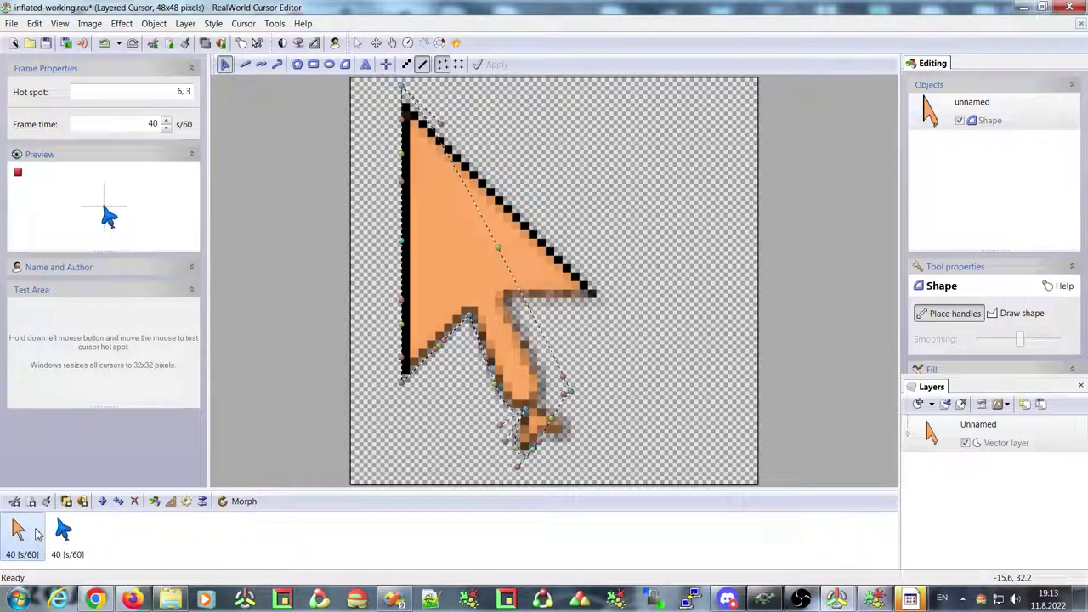
Morph the orange arrow into the blue one with six in-between frames, then switch to RealWorld Paint.
left_click(67, 534)
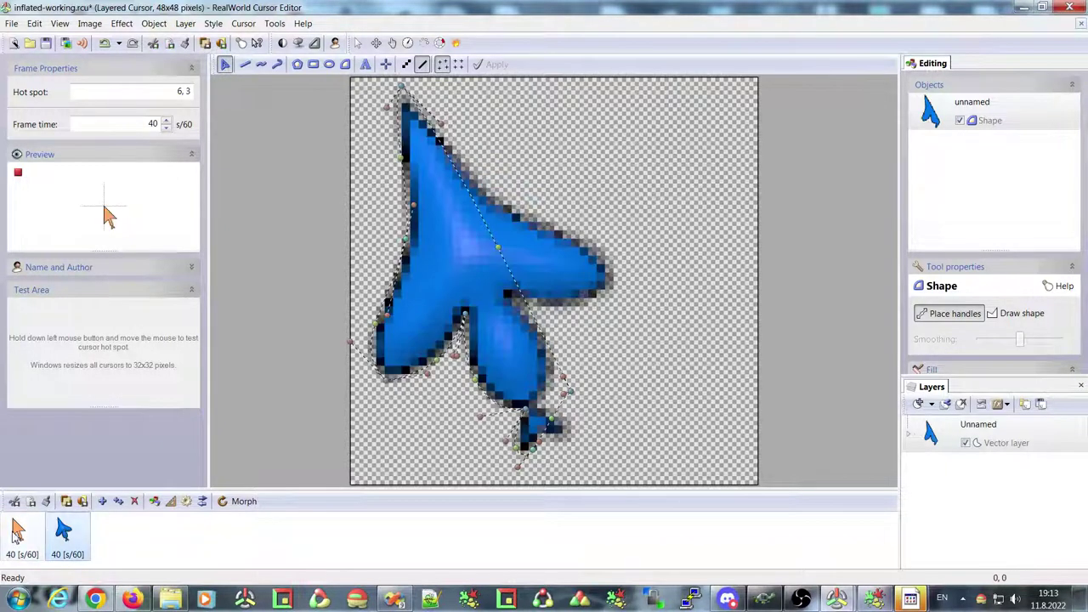
left_click(19, 533)
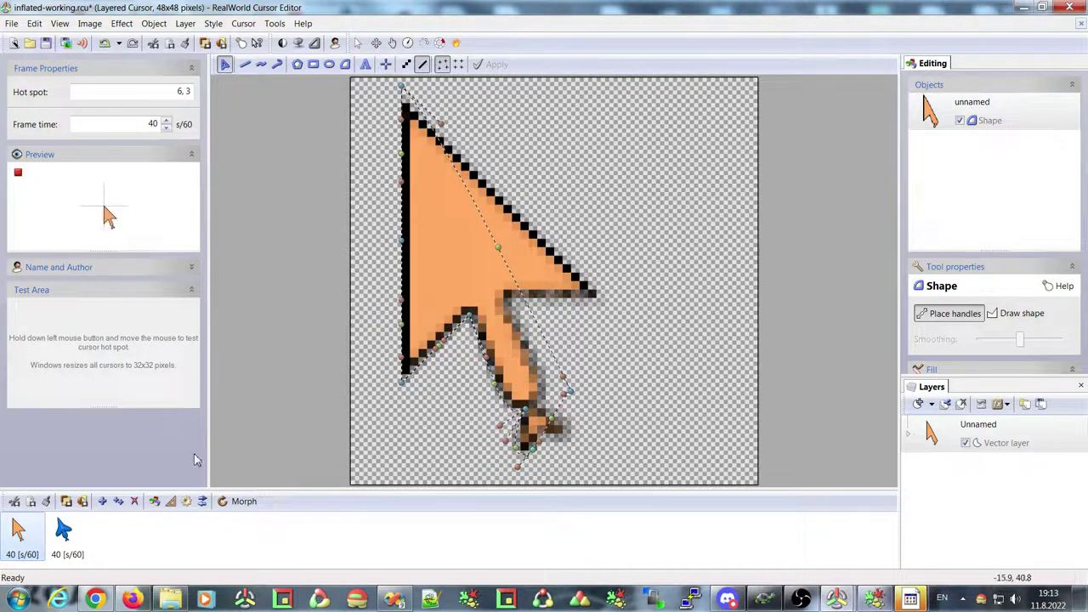
left_click(245, 502)
left_click(583, 328)
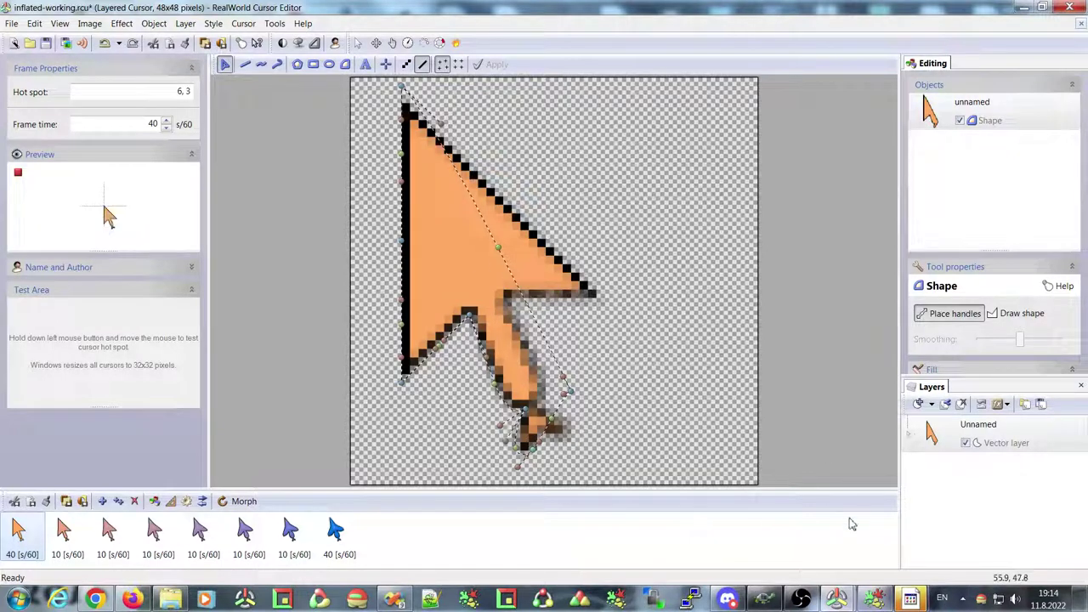
left_click(873, 600)
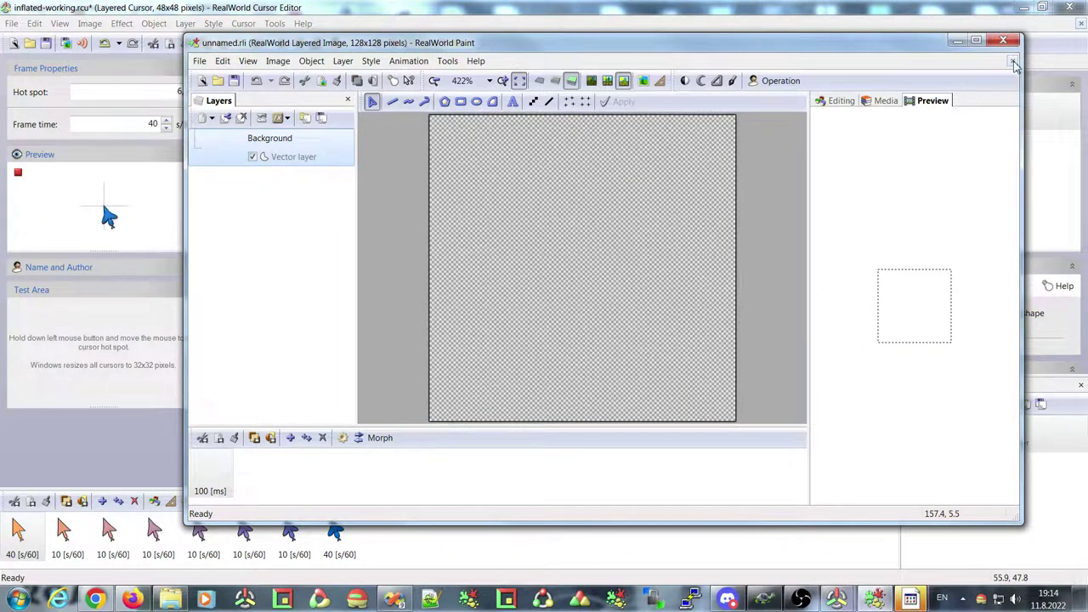
Create a blank vector image and draw a rounded oval with the free shape tool.
left_click(1013, 63)
left_click(476, 109)
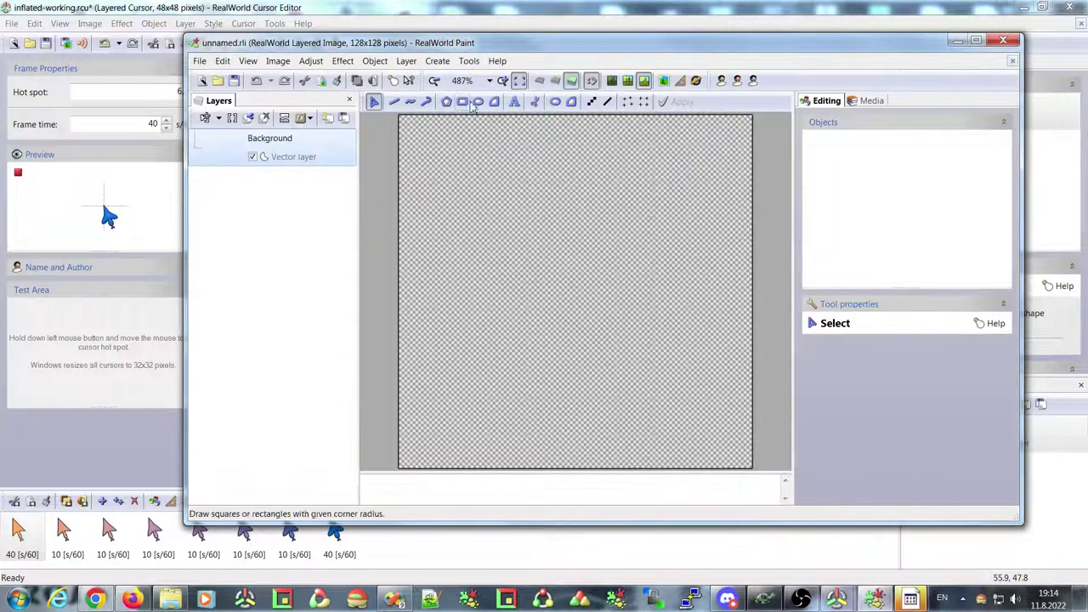
left_click(495, 101)
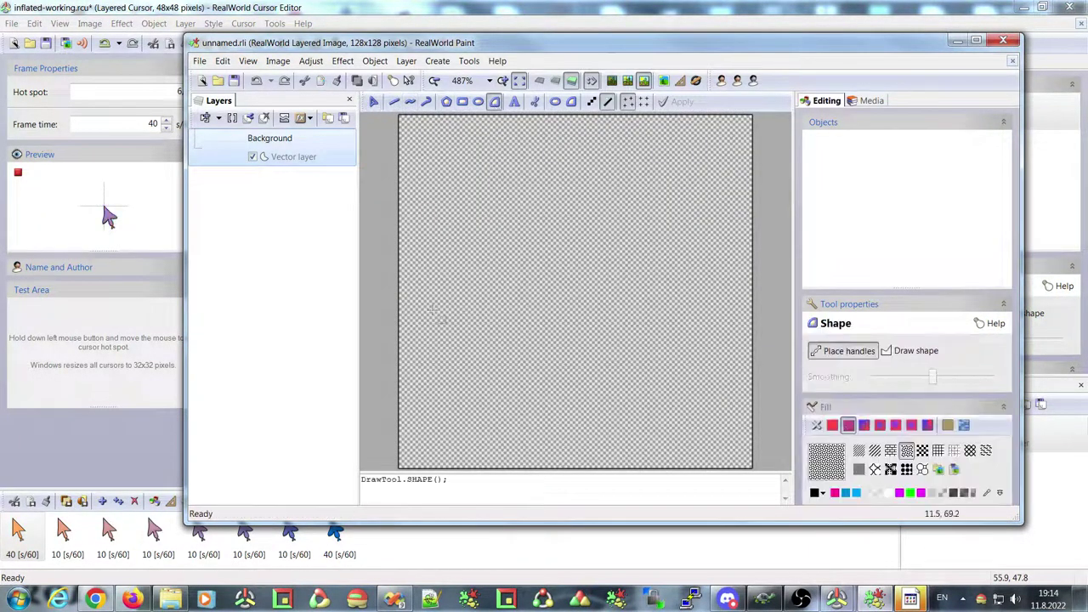
left_click_drag(427, 275, 503, 348)
left_click_drag(628, 333, 590, 224)
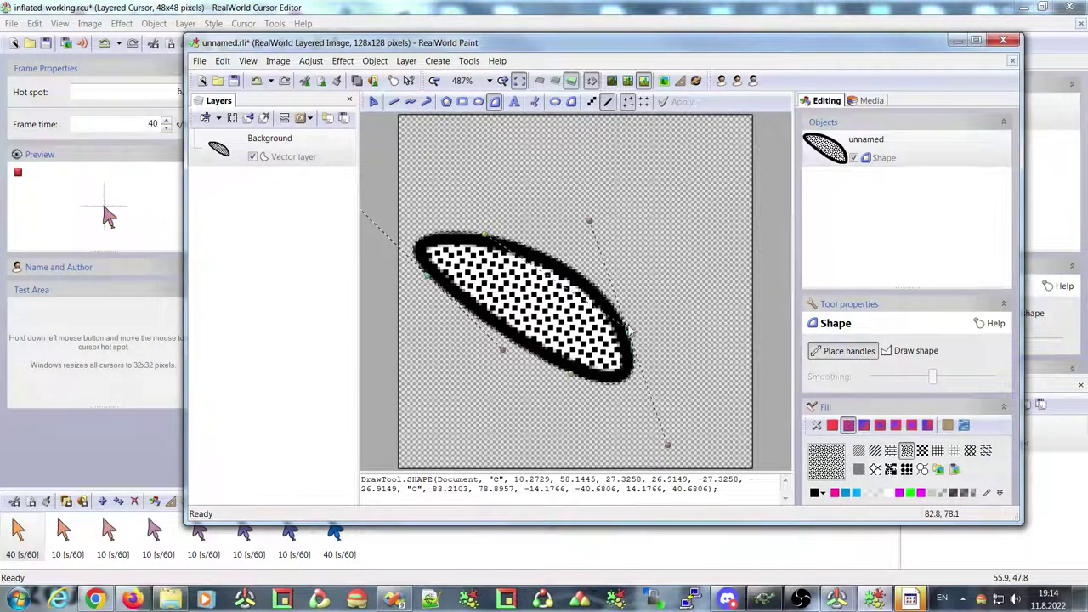
left_click_drag(629, 331, 639, 253)
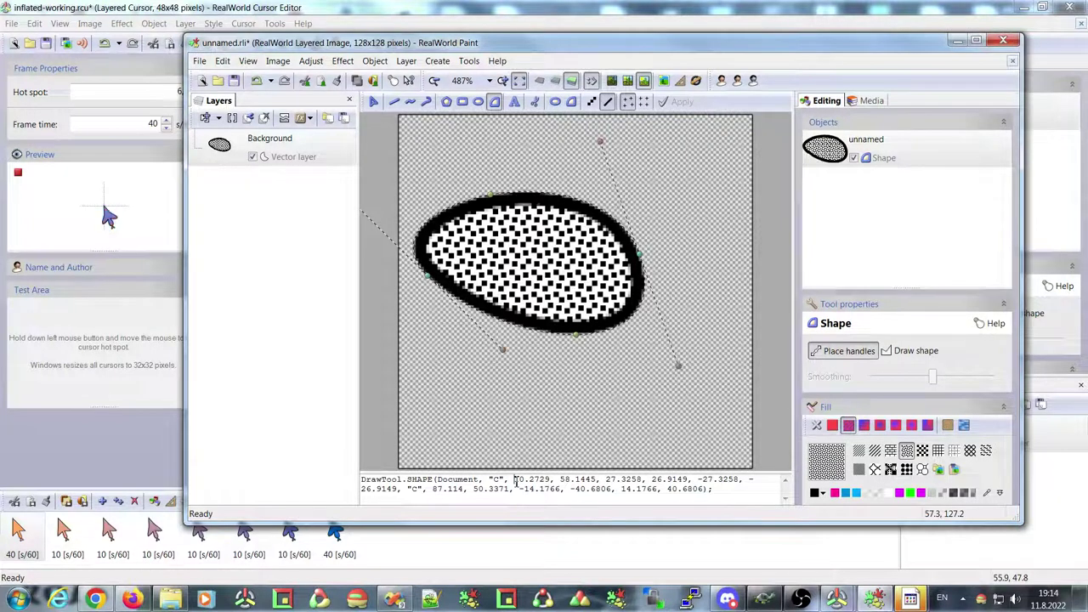
Select the coordinate values in the DrawTool.SHAPE script, then close RealWorld Paint.
left_click_drag(521, 483, 710, 489)
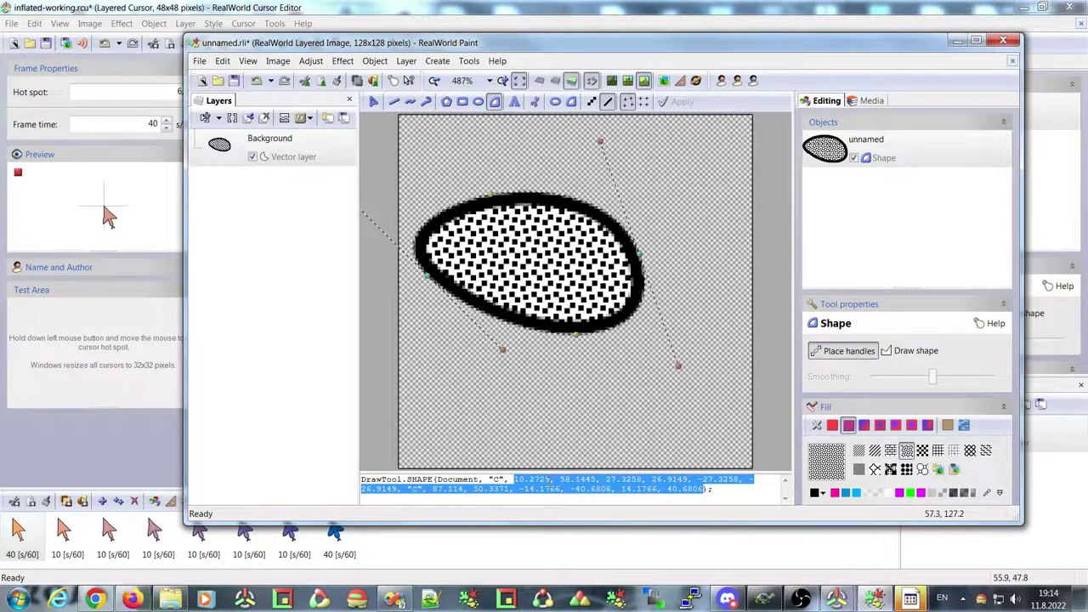
left_click(536, 480)
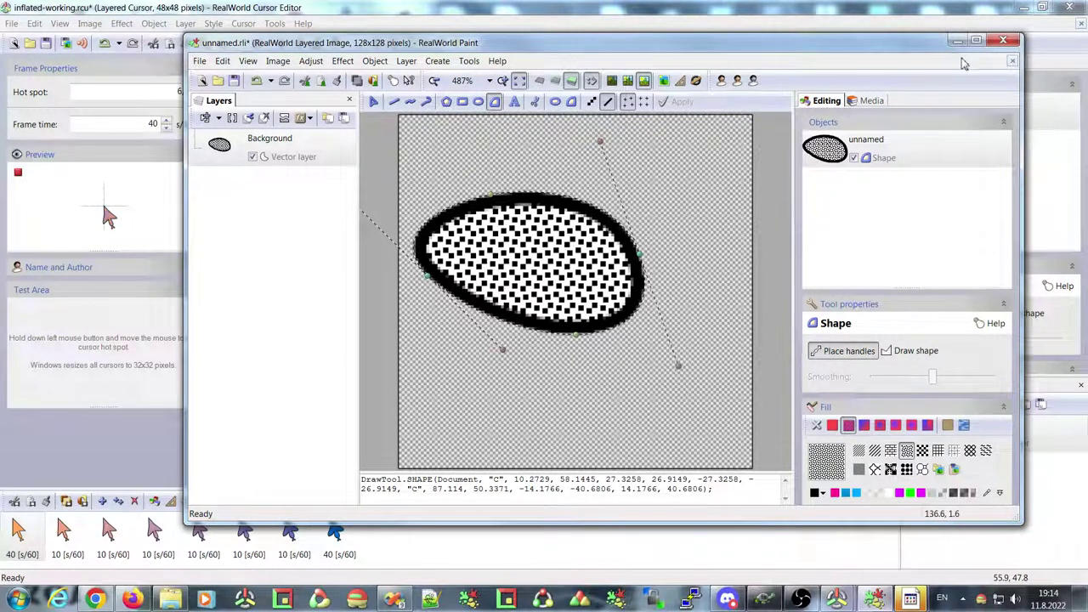
left_click(1014, 65)
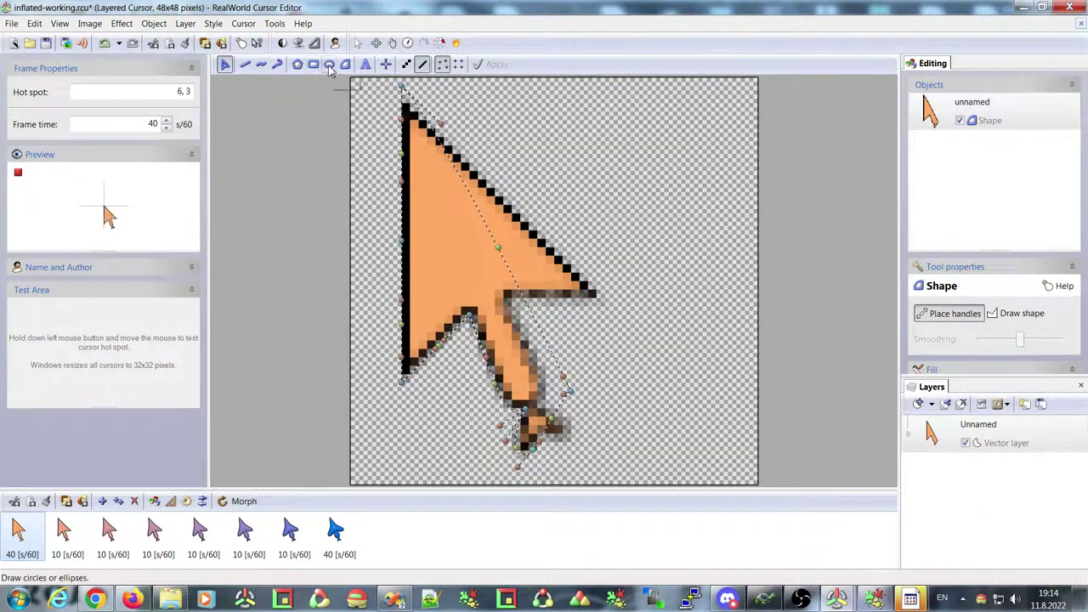
Delete the six in-between morph frames.
left_click(330, 68)
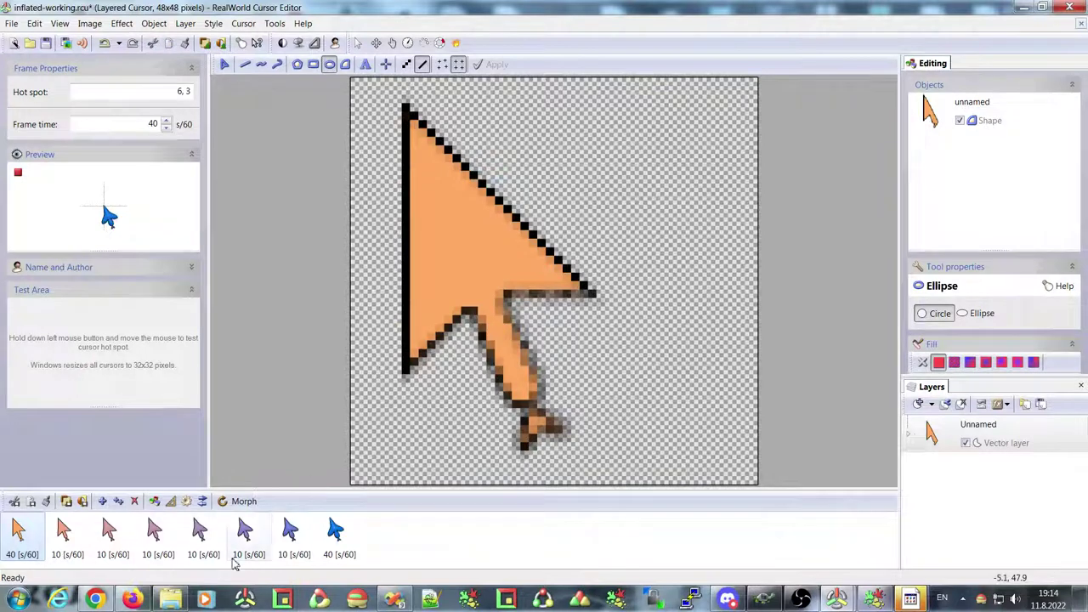
left_click(300, 544)
left_click(72, 537)
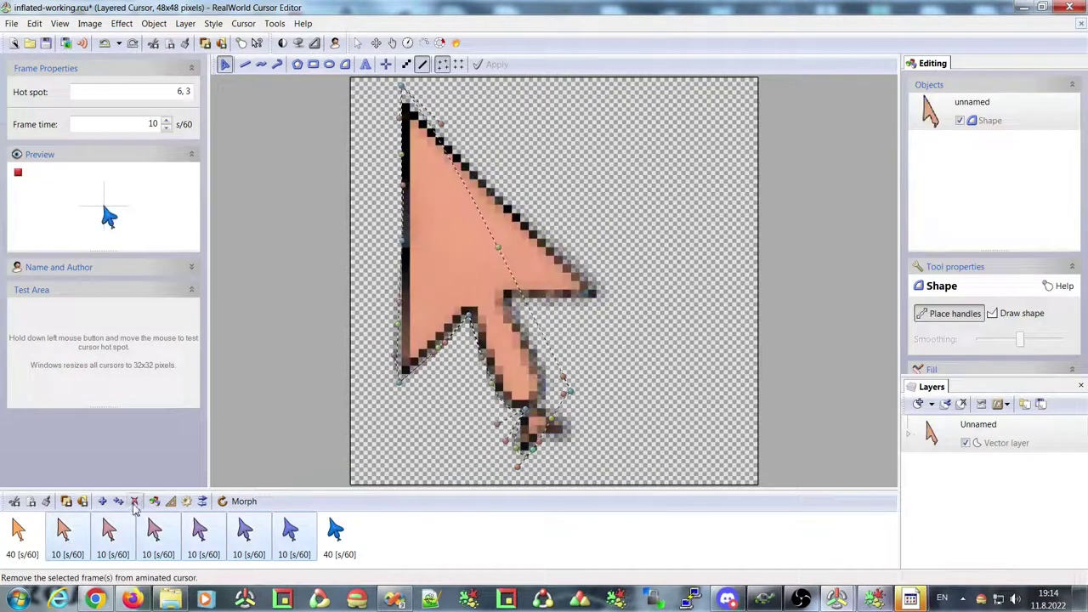
left_click(133, 501)
On the orange frame, draw a mirrored pair of circles and stretch them into tilted ellipses.
left_click(19, 531)
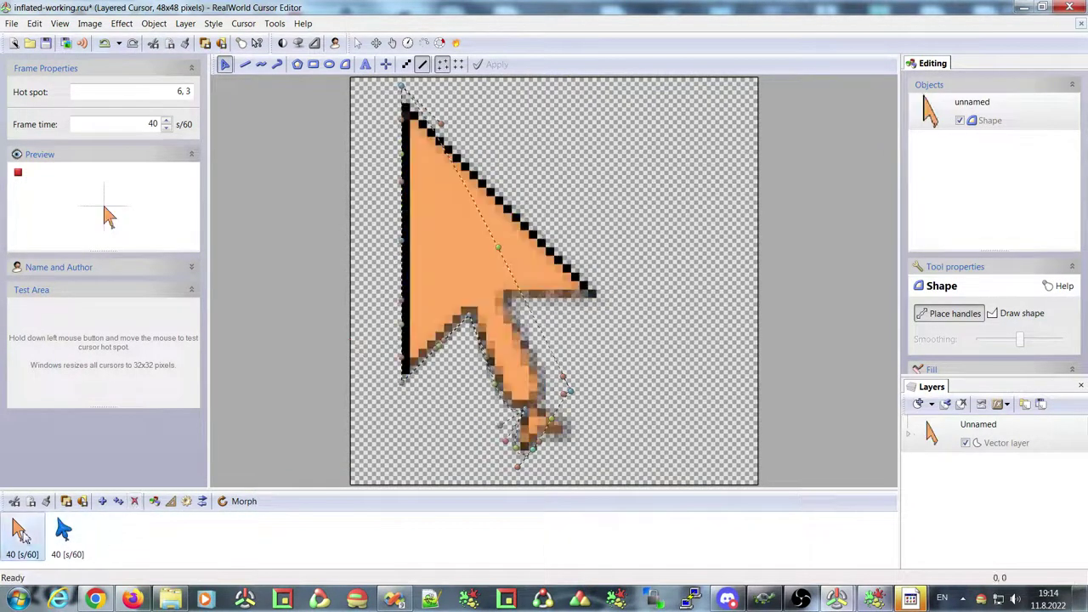
left_click(330, 64)
left_click_drag(379, 348, 450, 409)
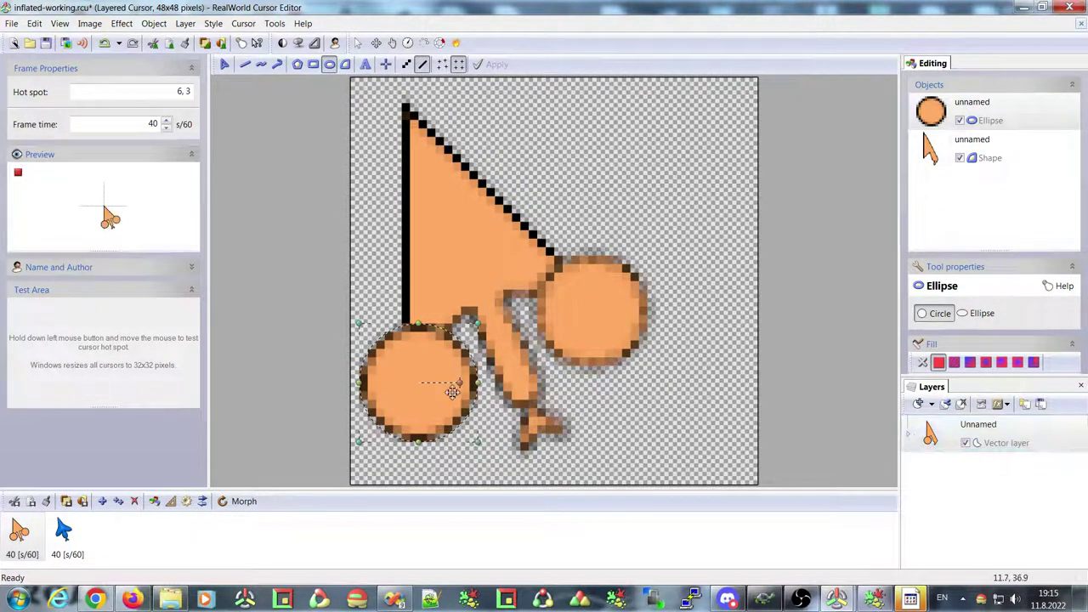
left_click_drag(419, 366, 408, 382)
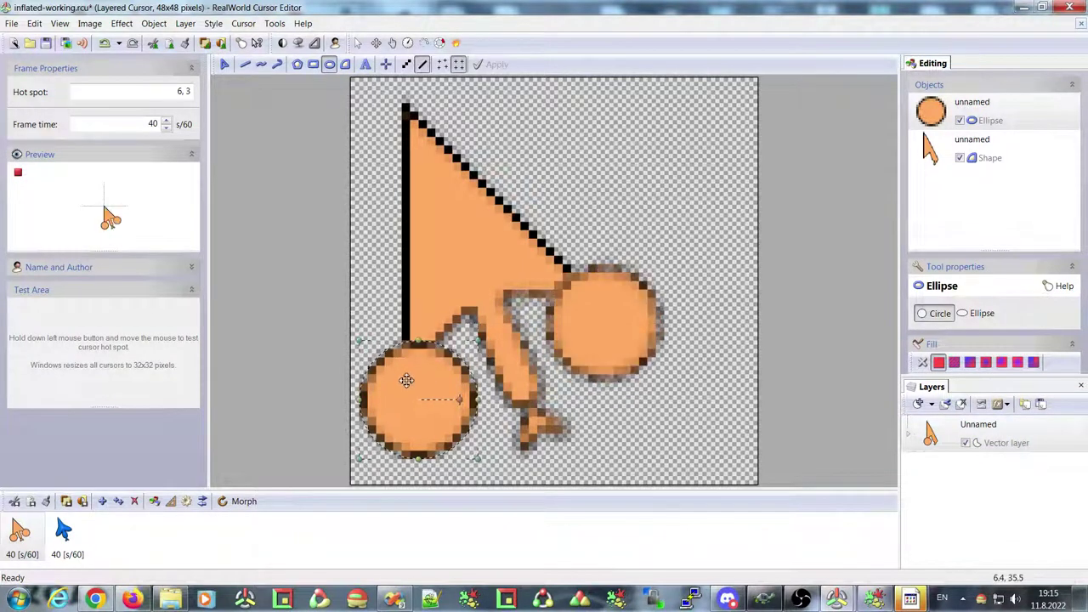
left_click(978, 313)
left_click_drag(481, 465, 469, 381)
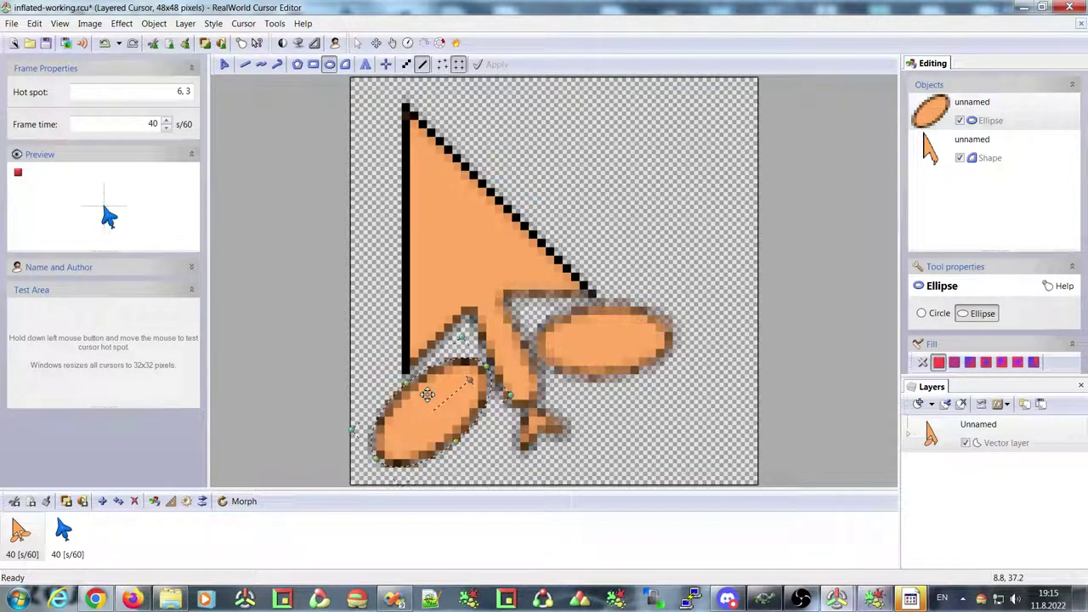
Paste the two orange ellipses onto the blue frame and move them up over the arrow.
left_click(79, 522)
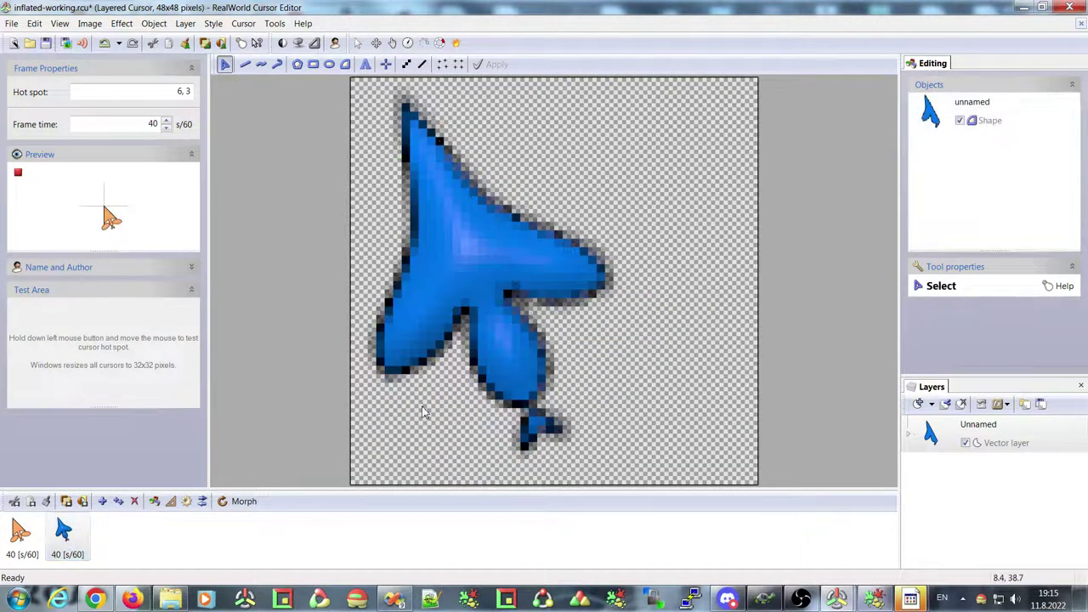
key("ctrl+v")
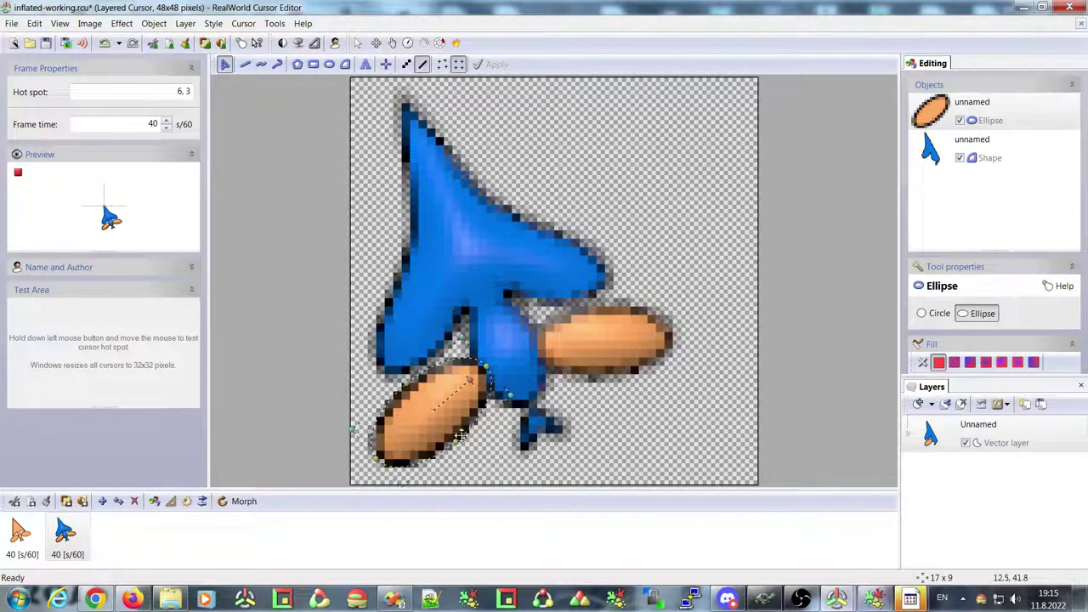
left_click_drag(459, 434, 461, 334)
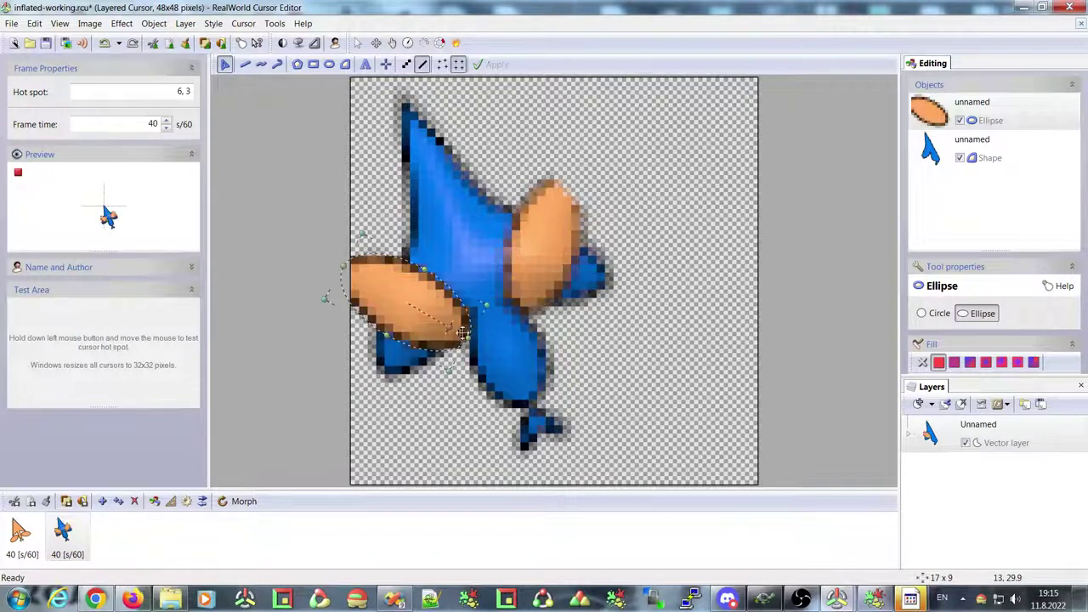
left_click(21, 531)
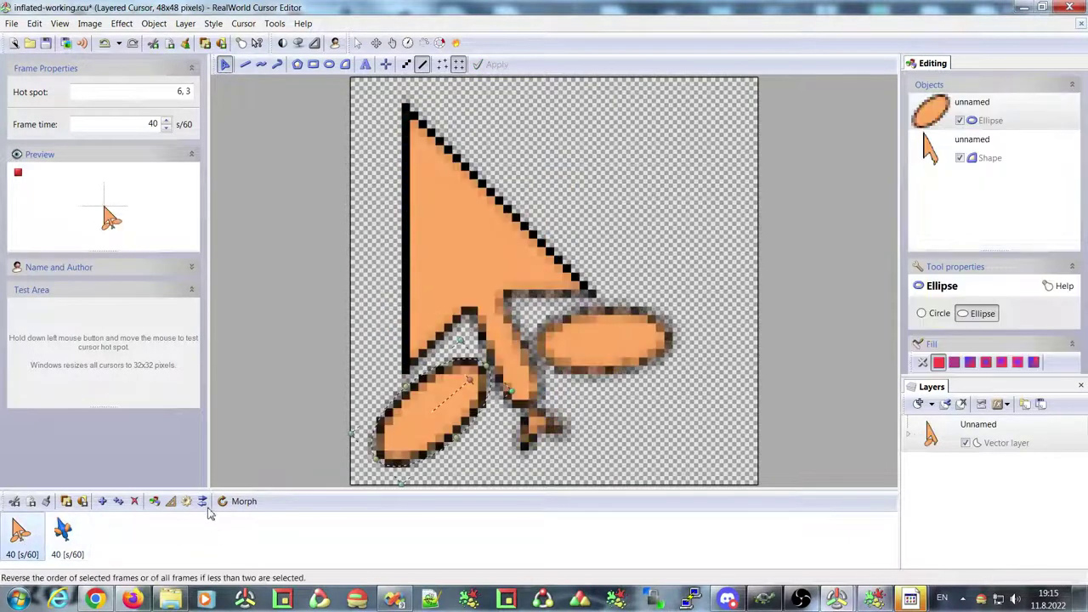
Regenerate six morph in-between frames and review the second through fifth frames.
left_click(240, 502)
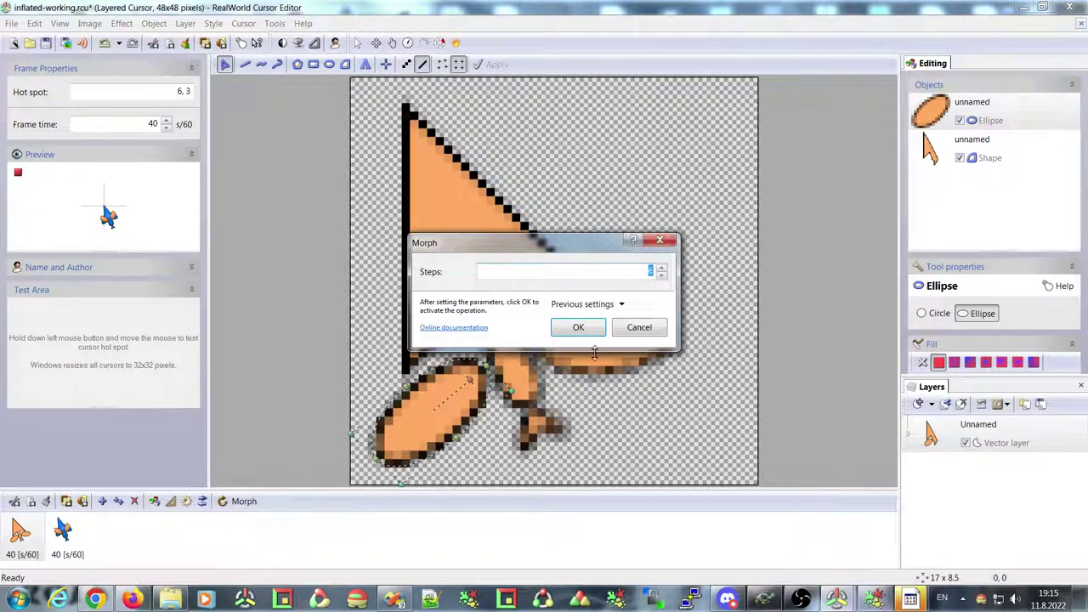
left_click(577, 329)
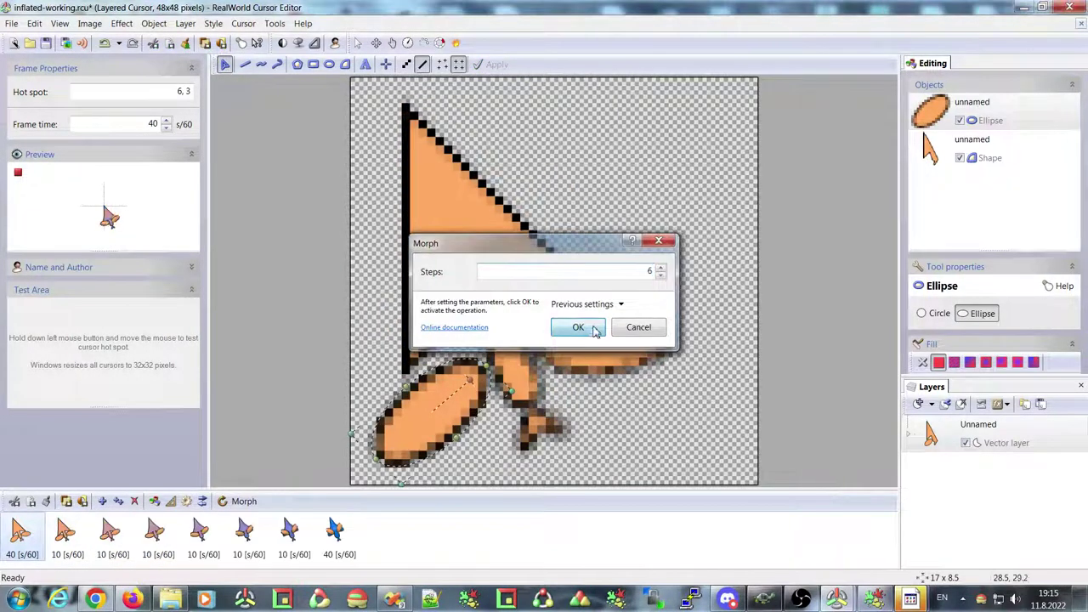
left_click(63, 541)
left_click(112, 539)
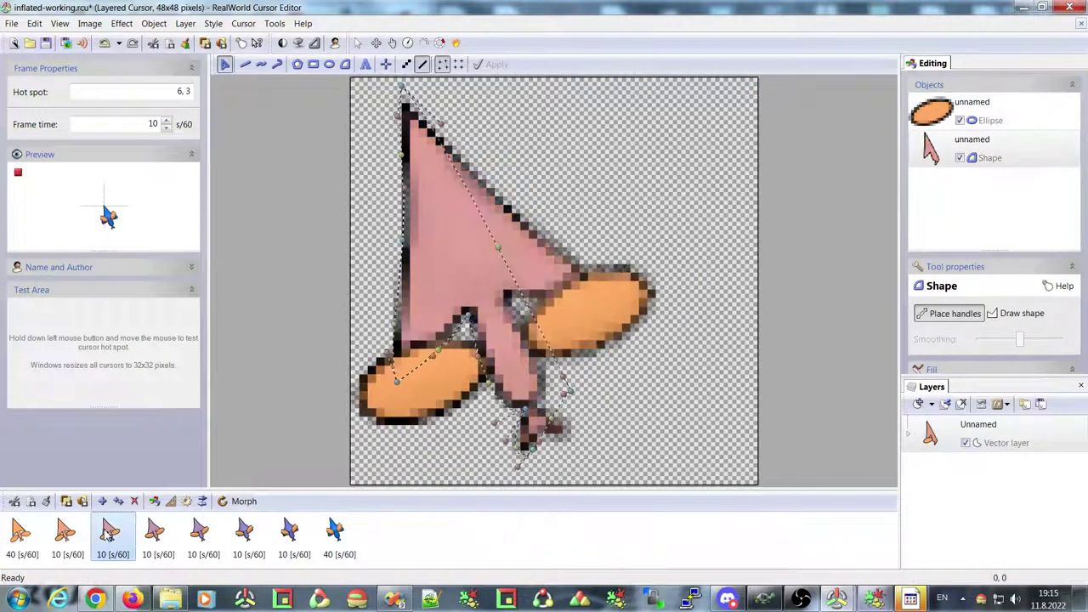
left_click(155, 542)
left_click(202, 535)
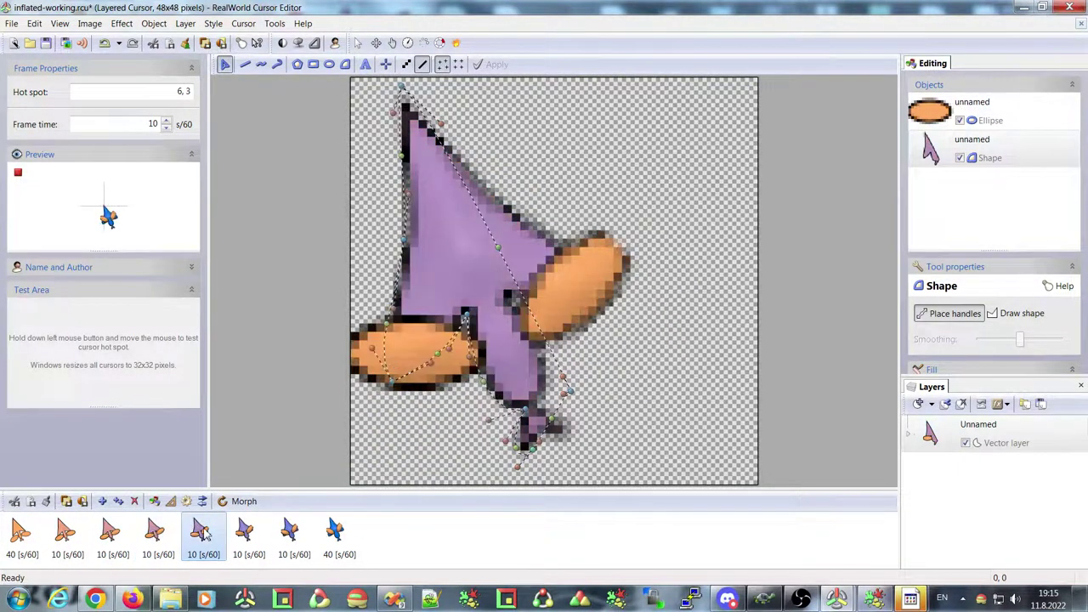
Step to the final blue cursor frame and delete its orange ellipse wings.
left_click(245, 536)
left_click(290, 536)
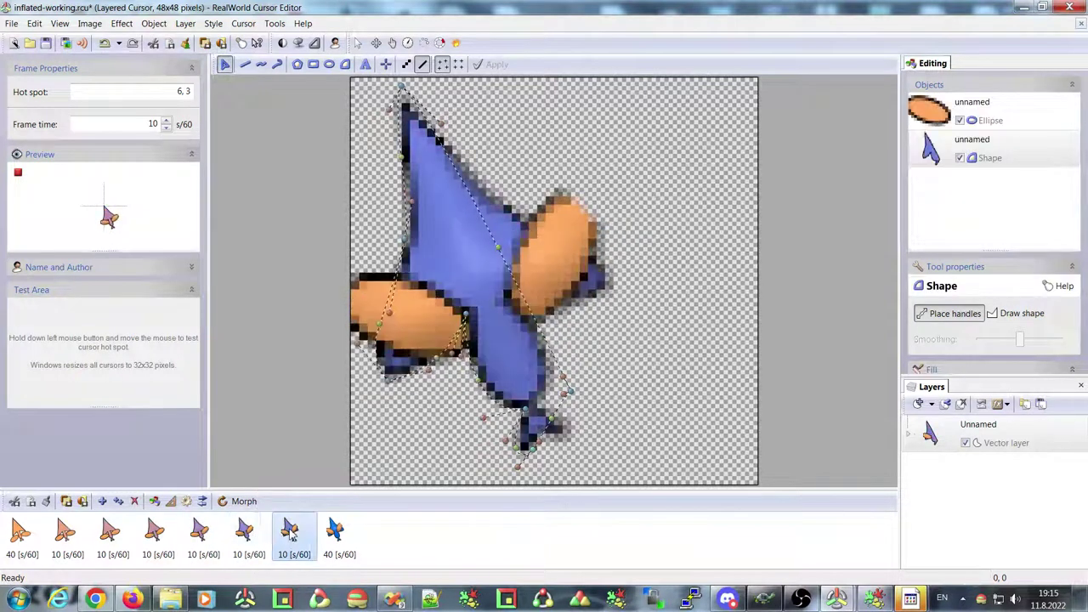
left_click(334, 532)
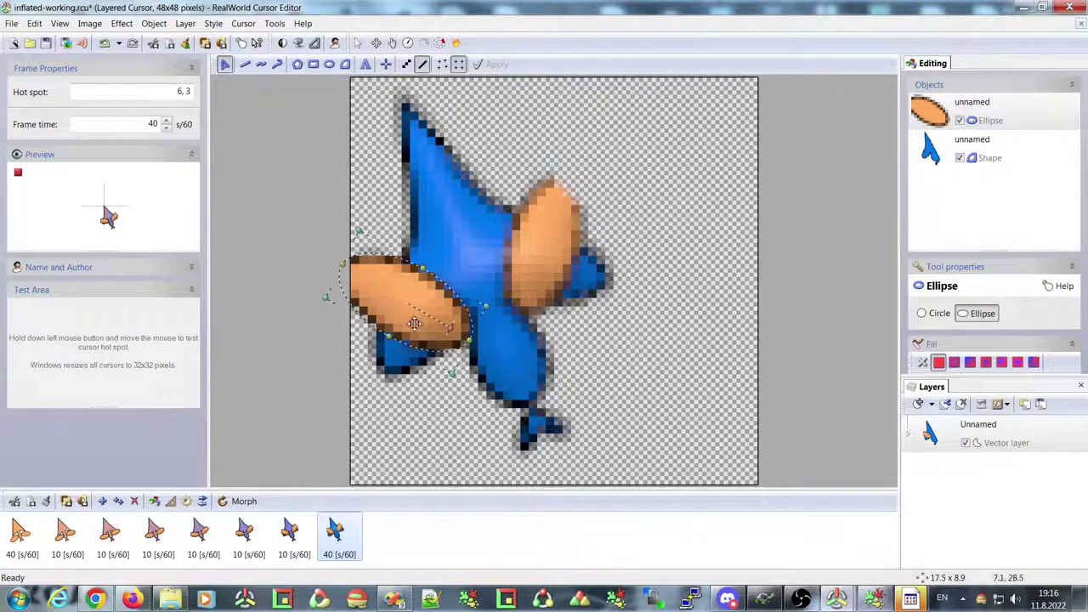
key("Delete")
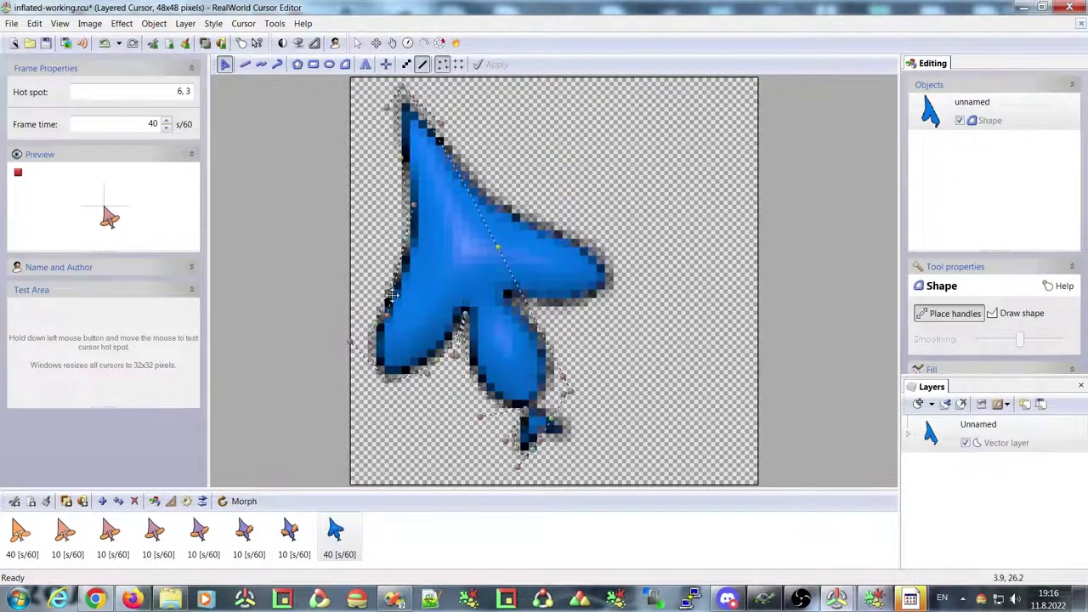
Delete the ellipse wings from the orange frame and remove in-between frames 2–7.
left_click(24, 528)
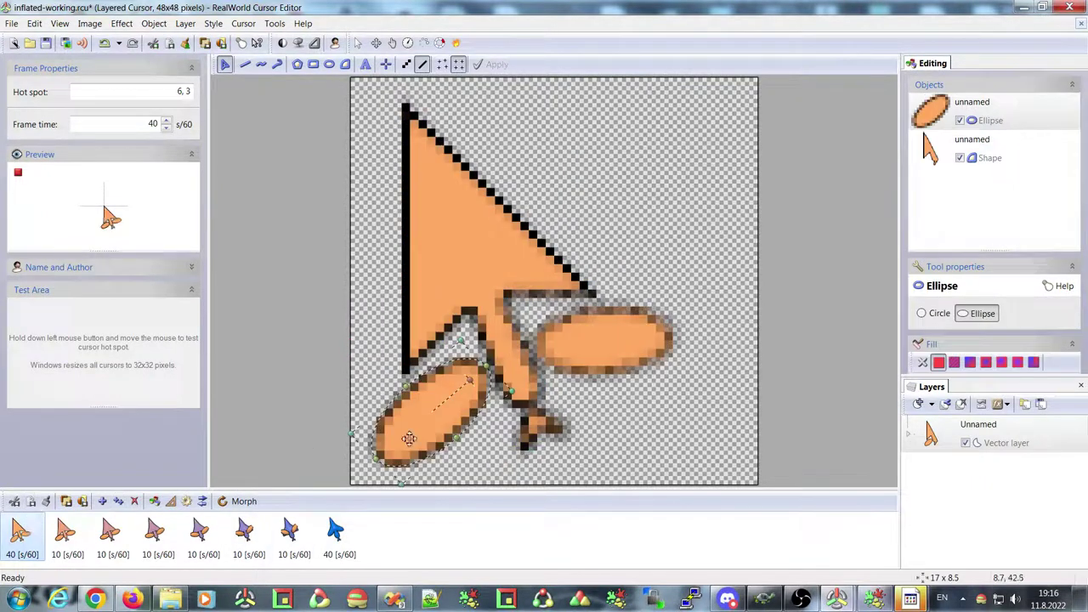
key("Delete")
left_click(291, 529)
left_click(66, 529, "shift")
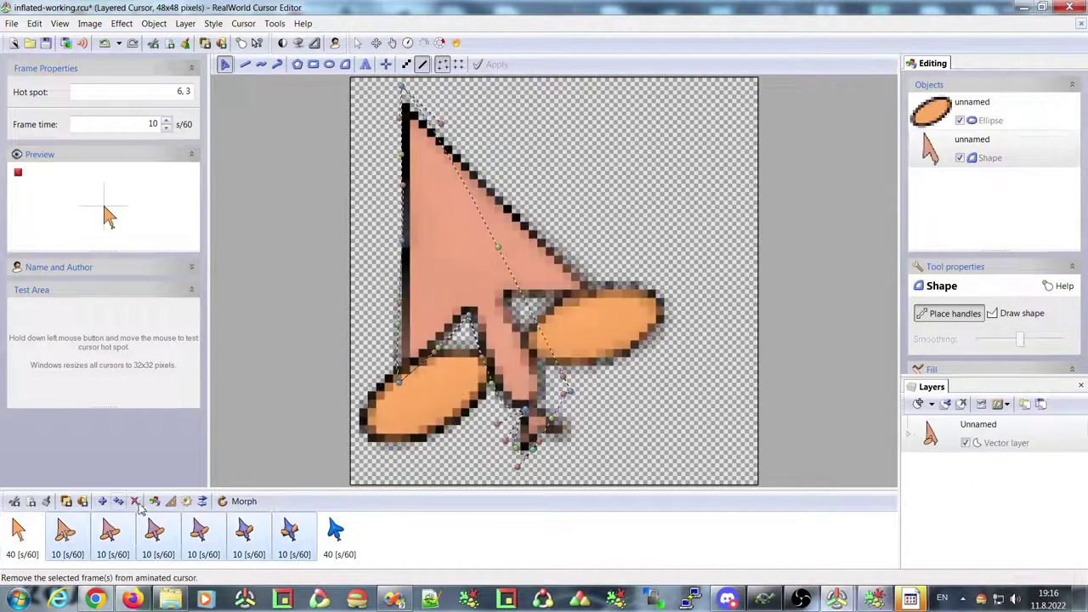
left_click(134, 501)
left_click(23, 528)
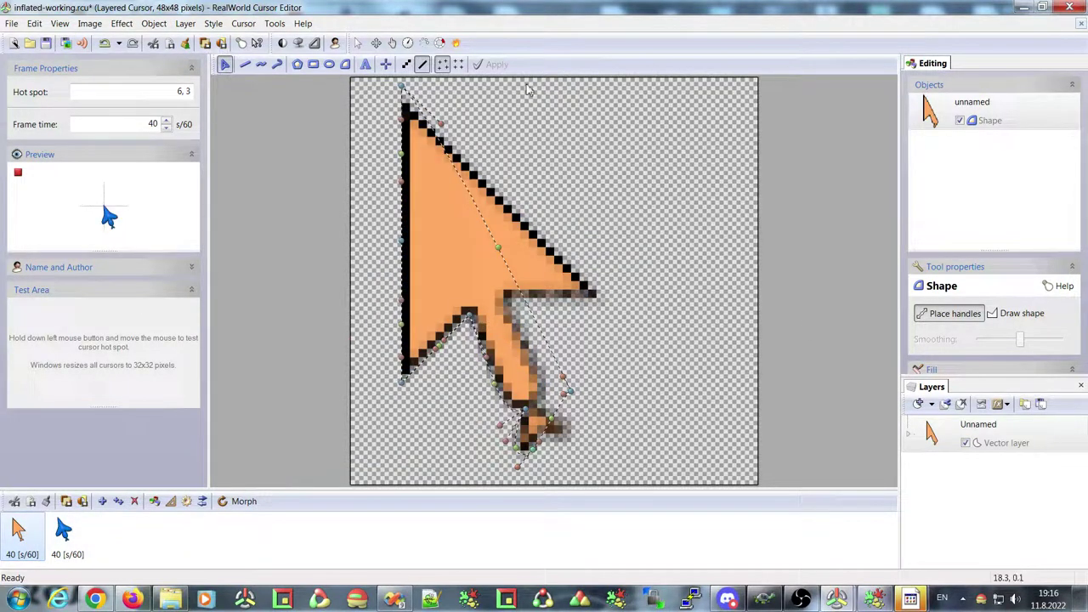
Add a black outer shadow to the orange arrow: density 100, horizontal offset 5, vertical offset 3.
left_click(212, 25)
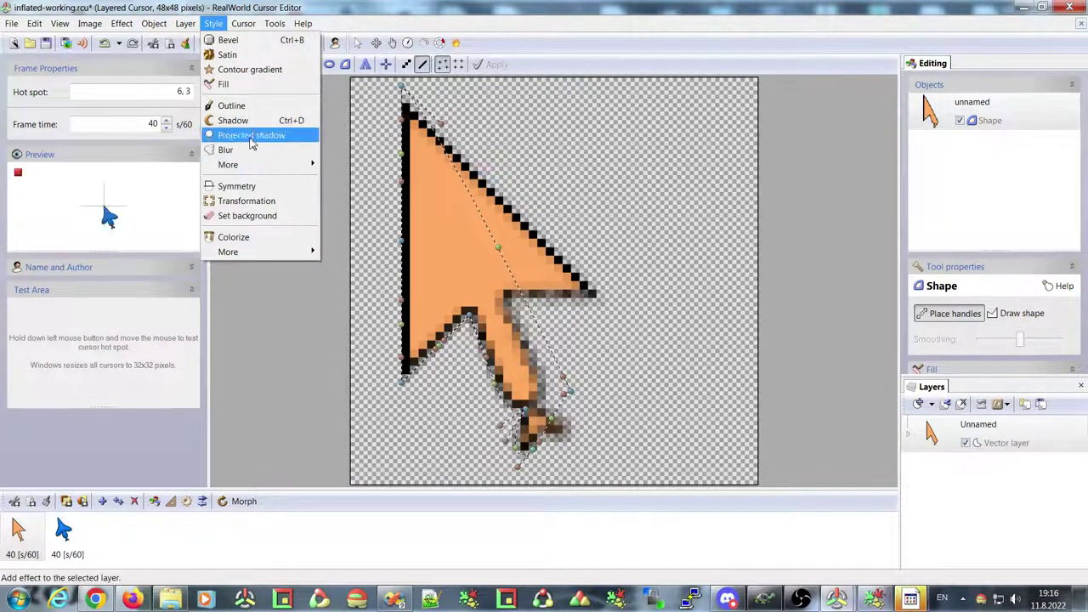
left_click(249, 121)
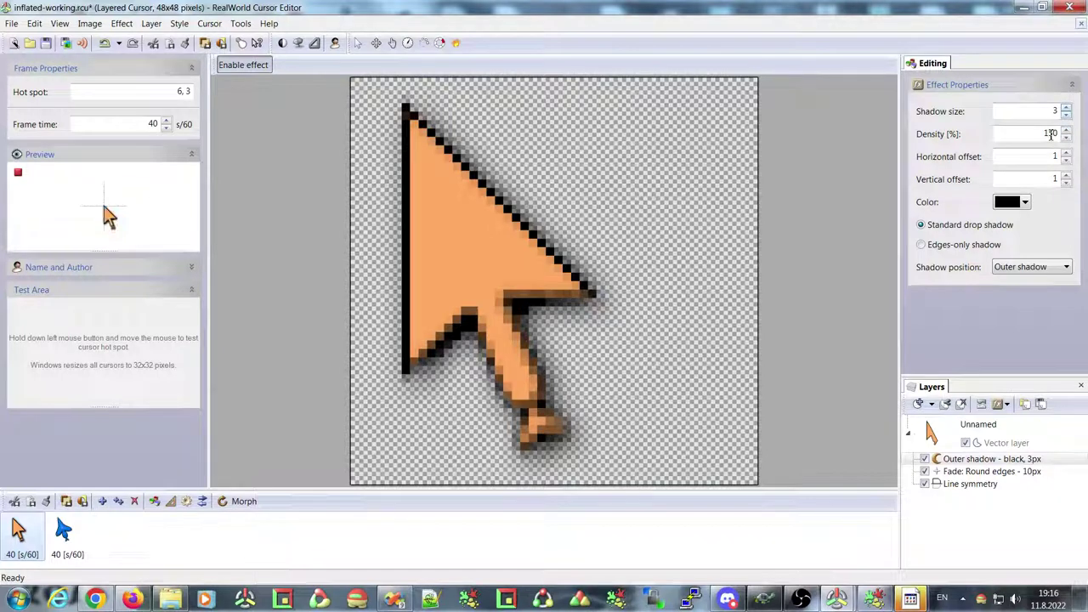
double_click(1054, 134)
type("100")
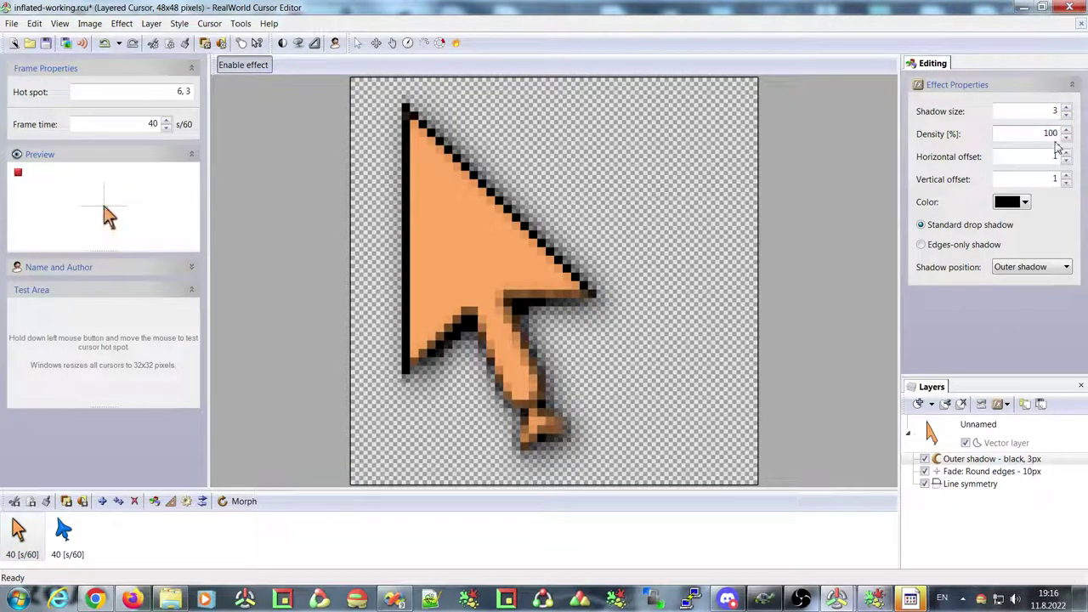
double_click(1054, 157)
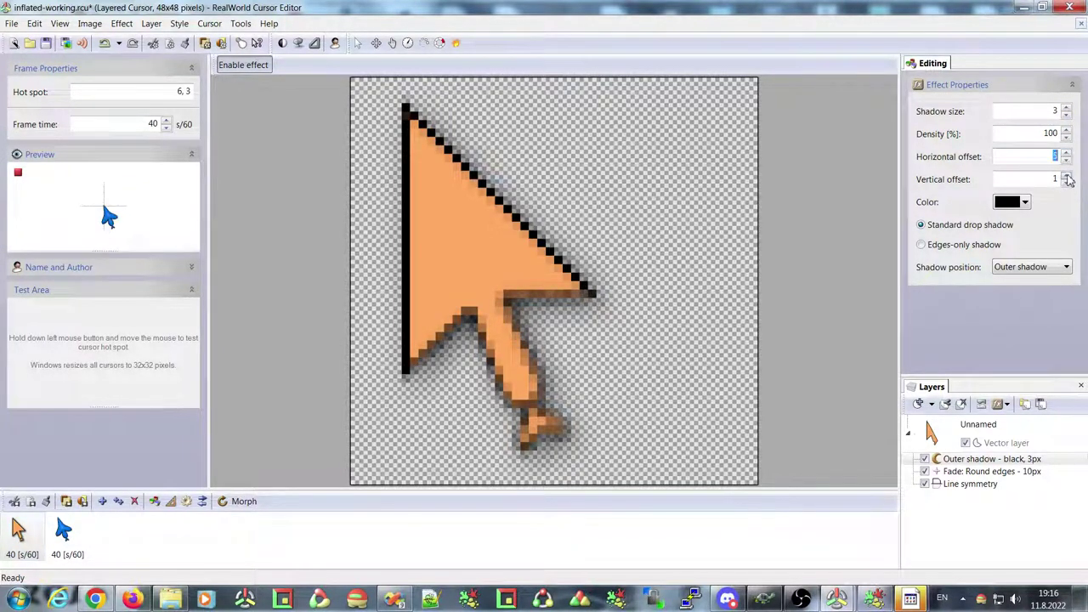
type("5")
key("Tab")
type("5")
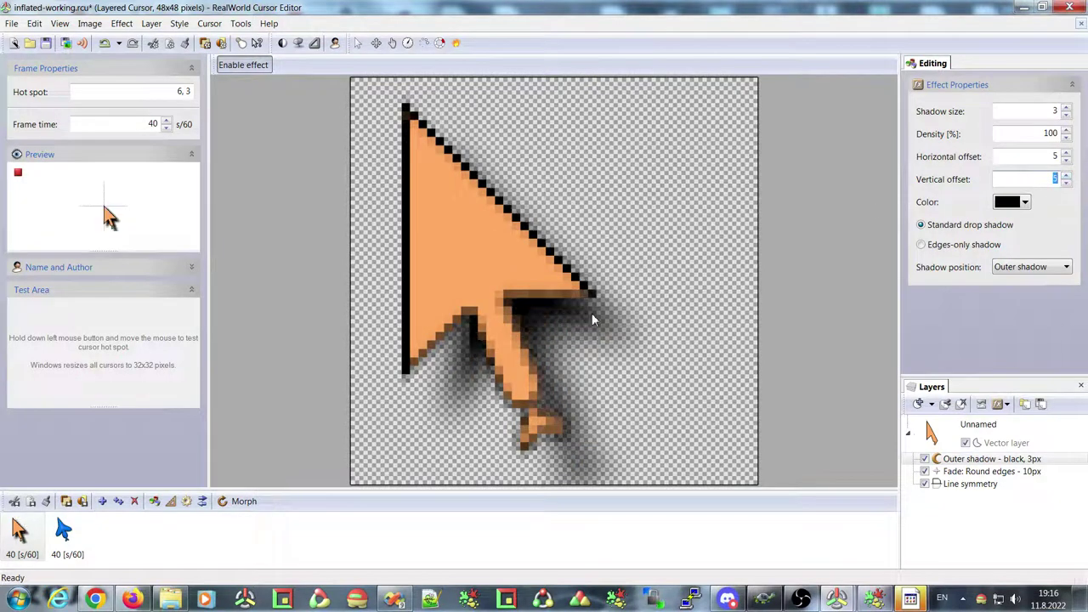
left_click(1066, 183)
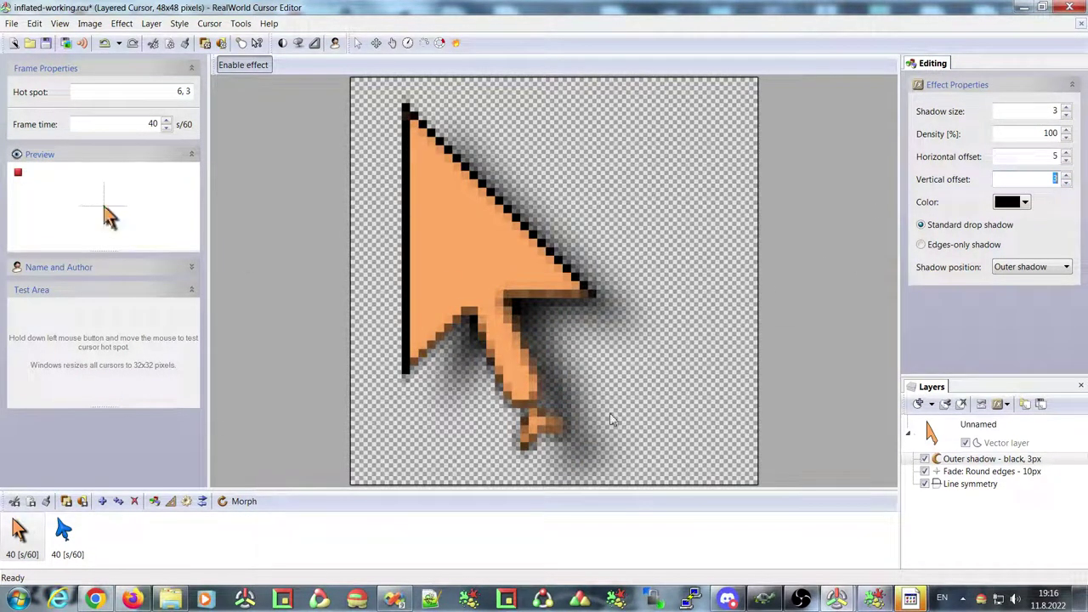
left_click(968, 460)
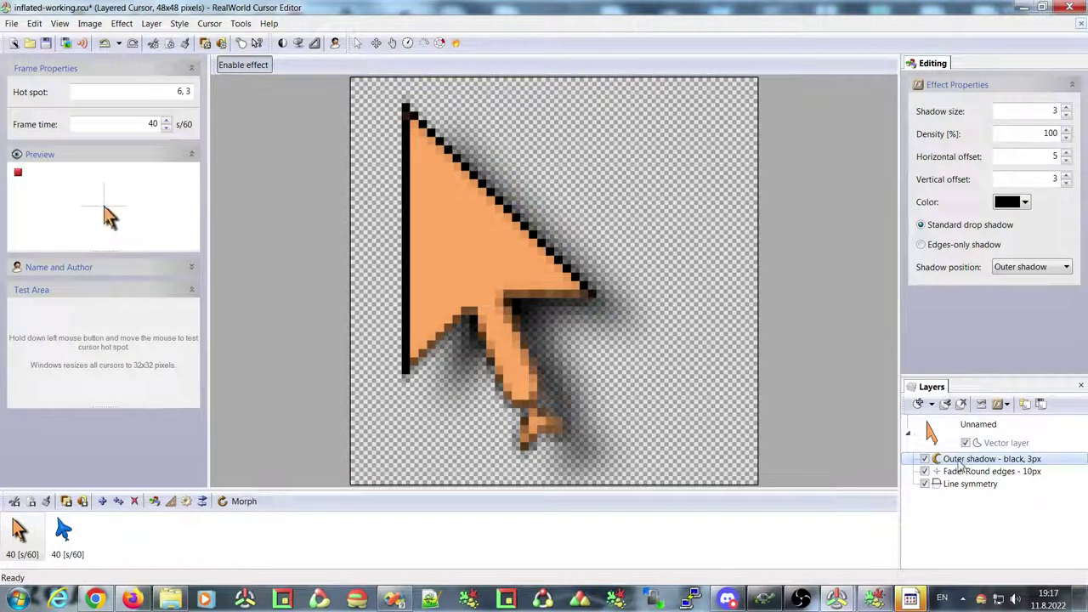
Give the blue frame's arrow a red shadow of size 6 with horizontal offset 12.
left_click(60, 541)
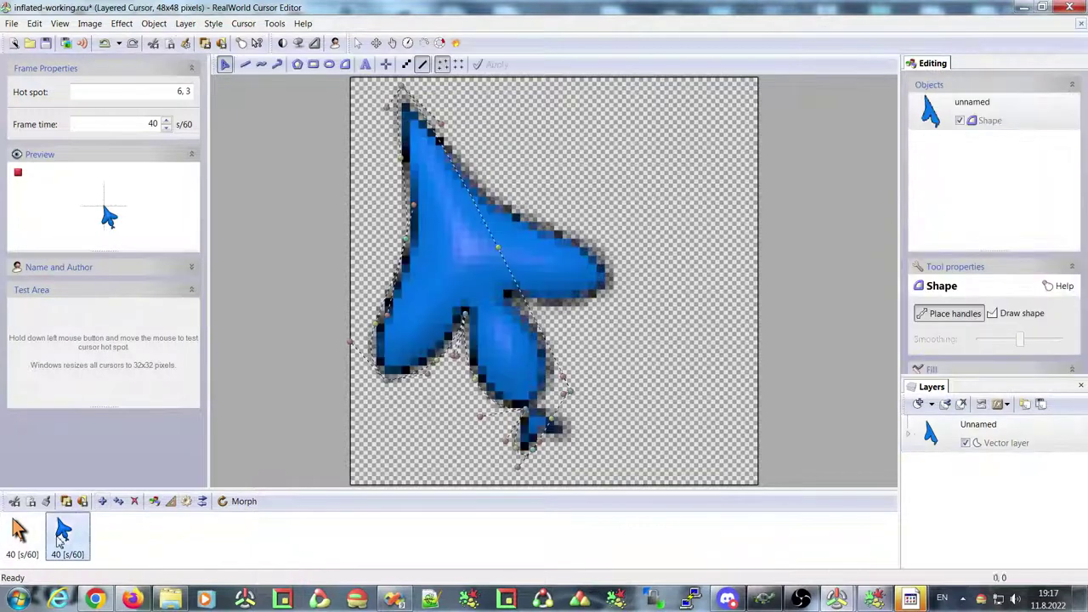
left_click(908, 433)
left_click(948, 460)
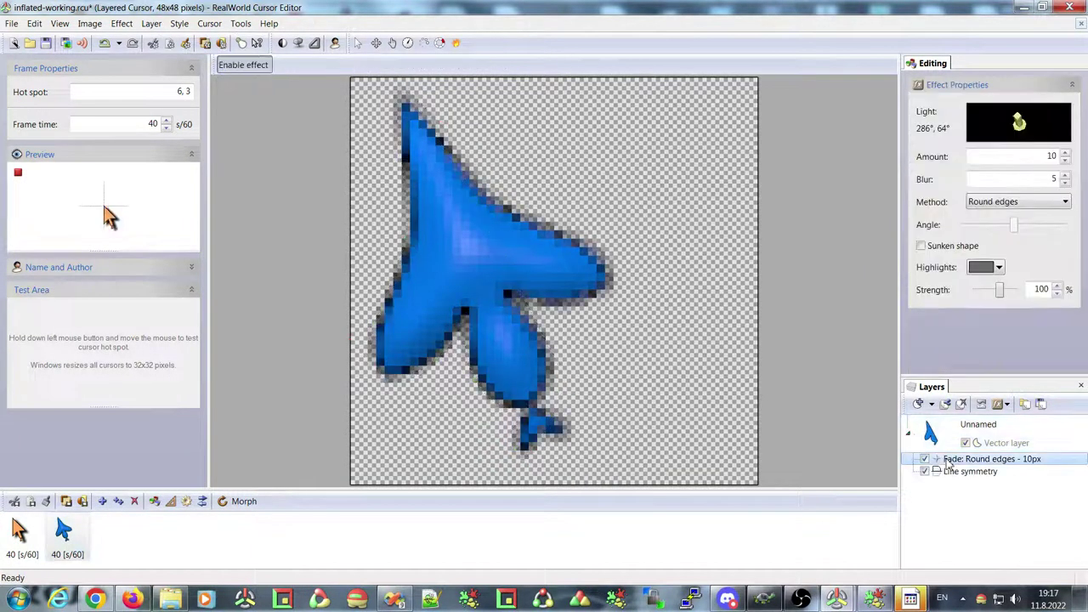
key("ctrl+shift+s")
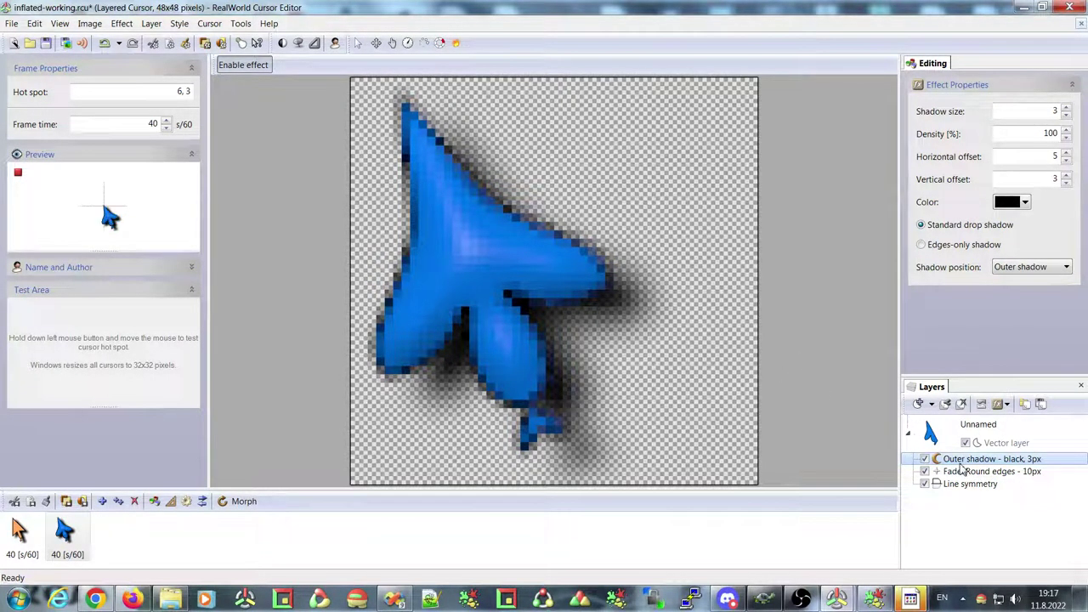
left_click(1067, 108)
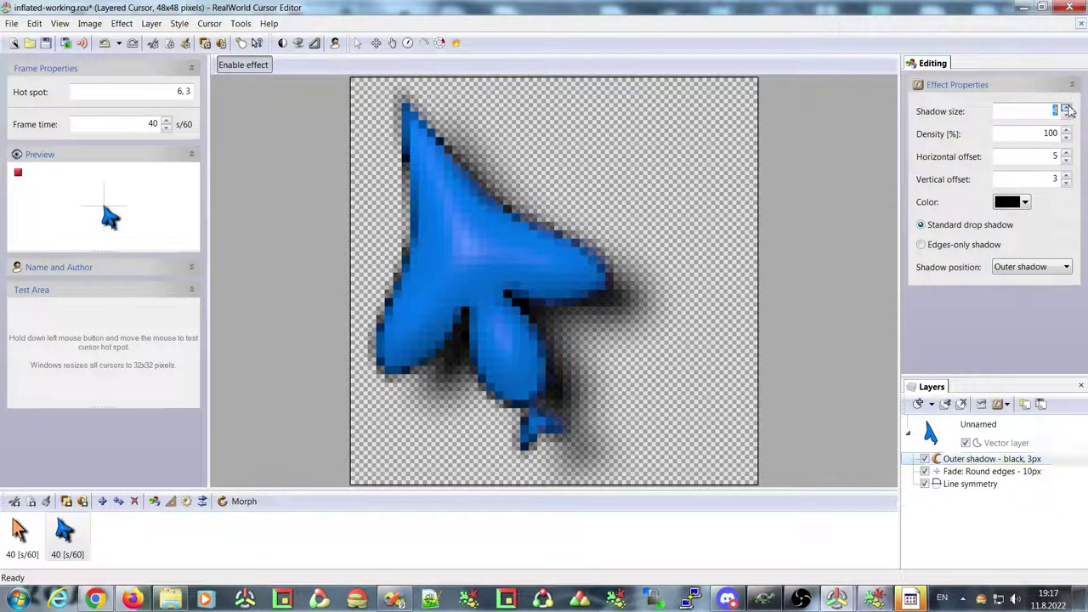
left_click(1026, 202)
left_click(994, 274)
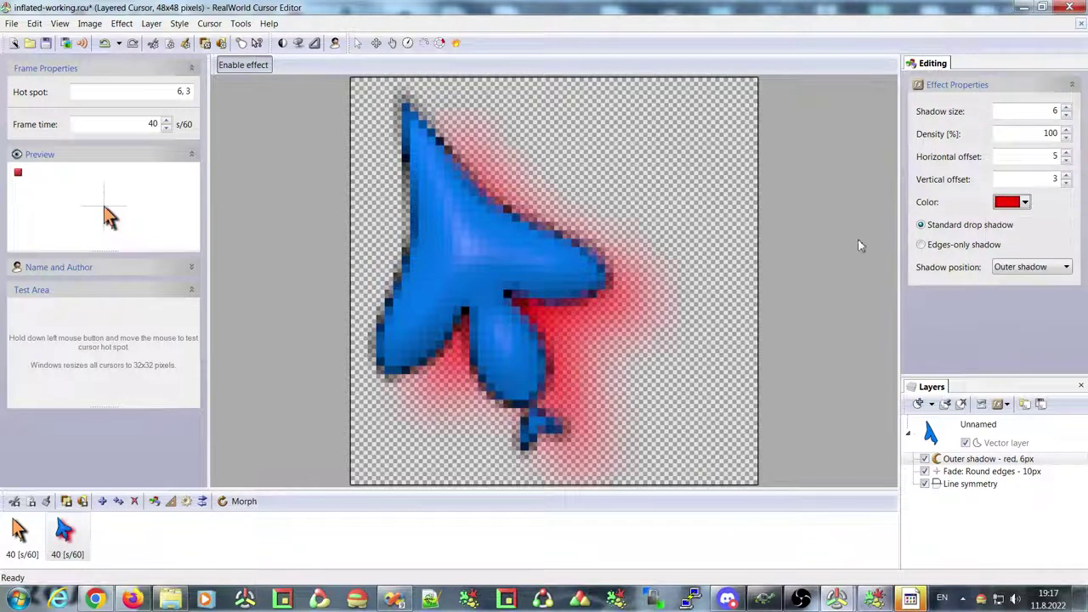
left_click(1067, 153)
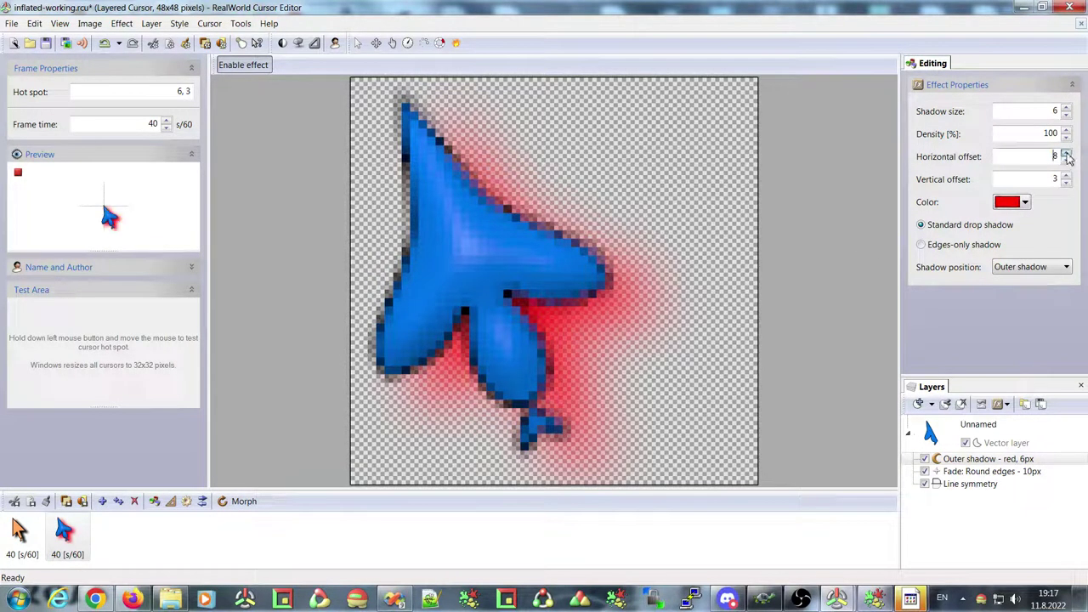
left_click(1067, 153)
left_click(1067, 153)
left_click(1067, 153)
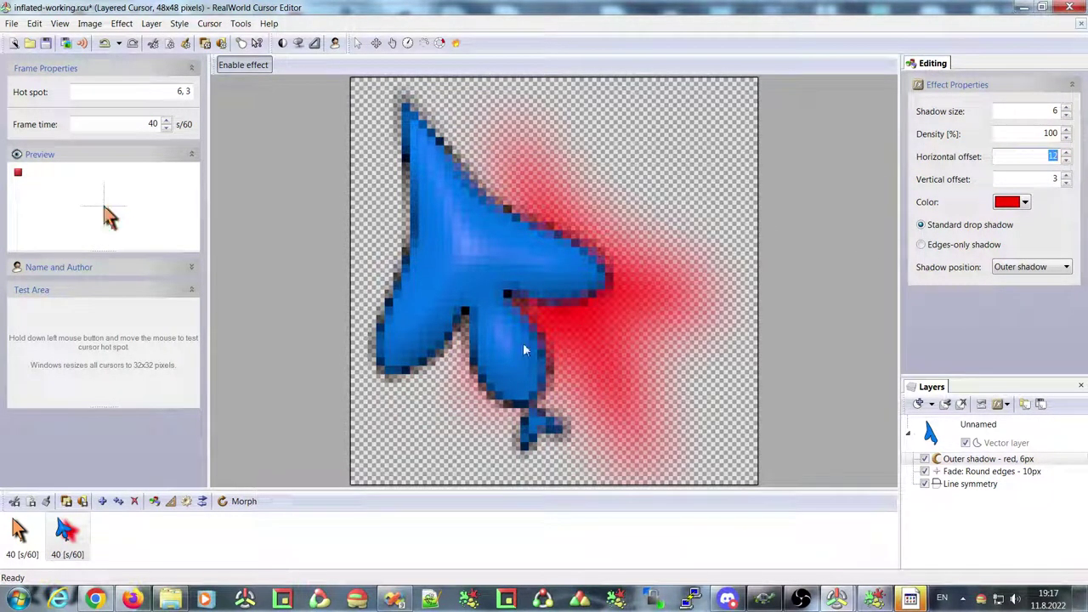
left_click(21, 536)
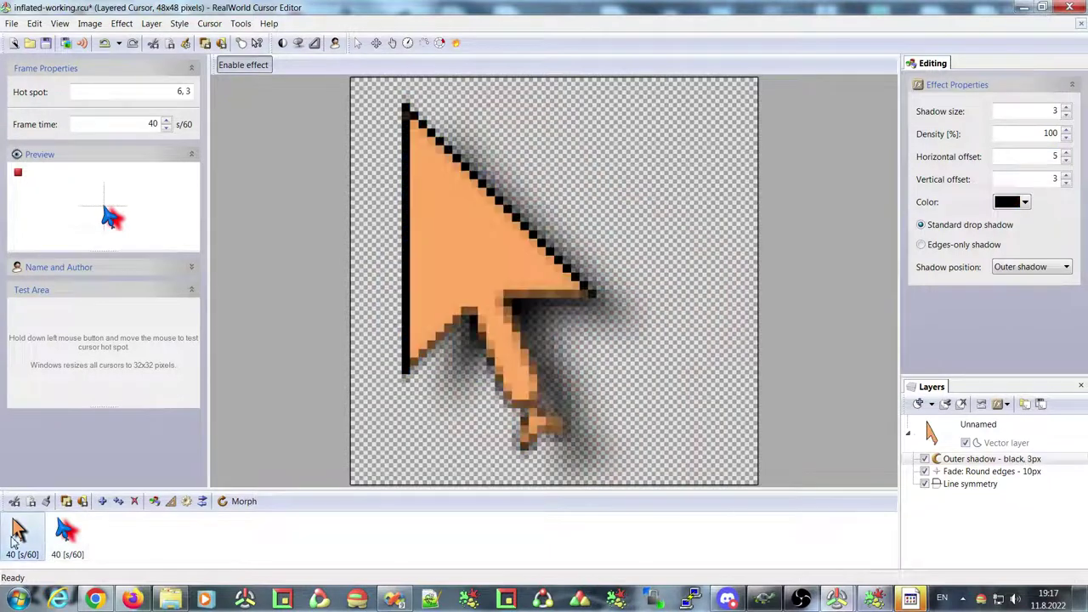
Generate morph in-betweens between the shadowed arrows and preview the first frames.
left_click(255, 504)
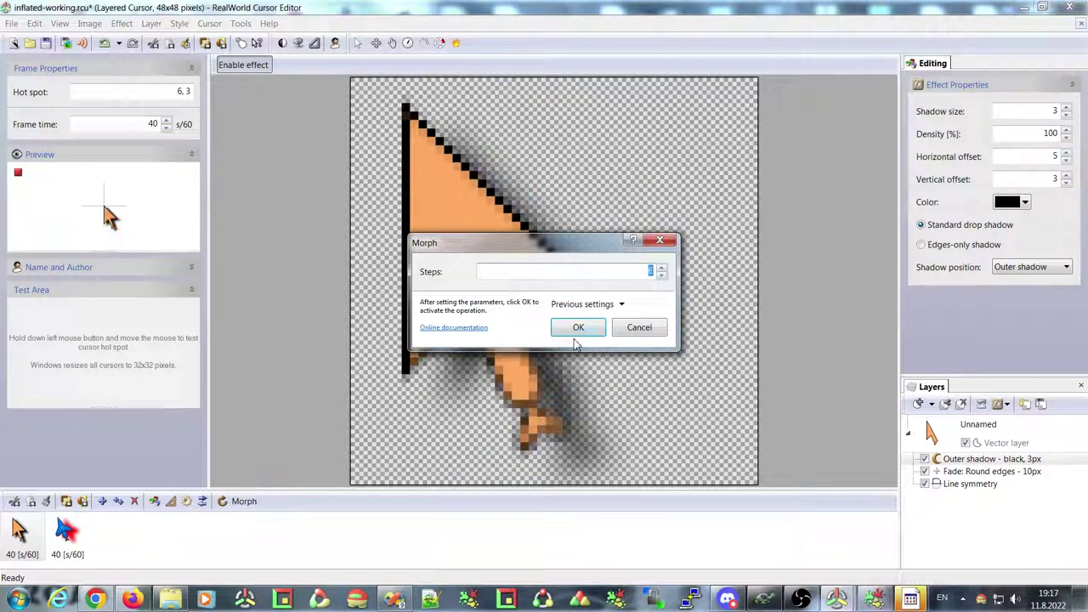
left_click(577, 329)
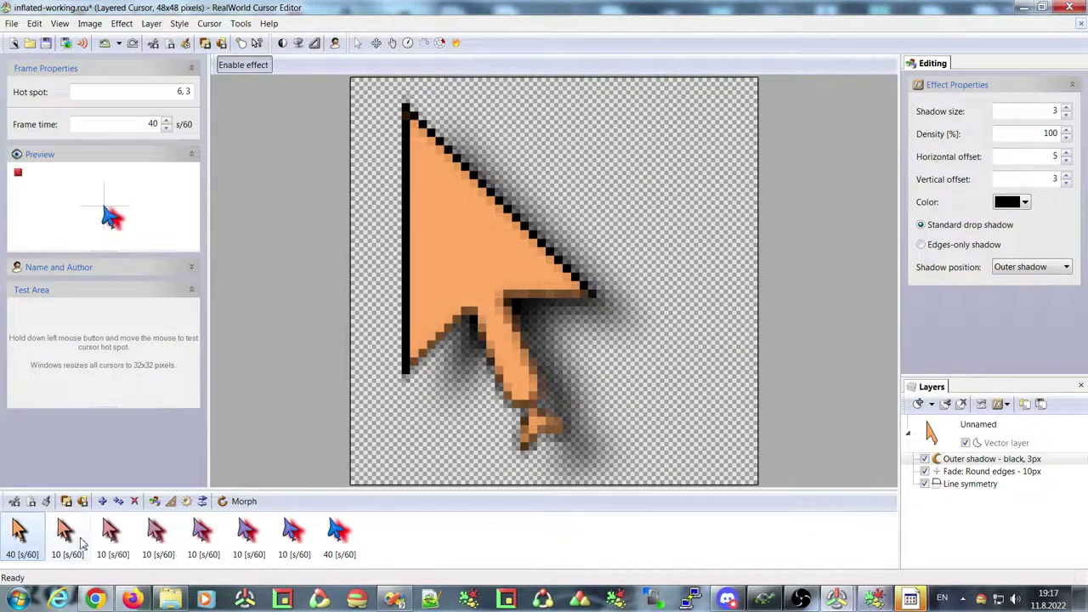
left_click(68, 534)
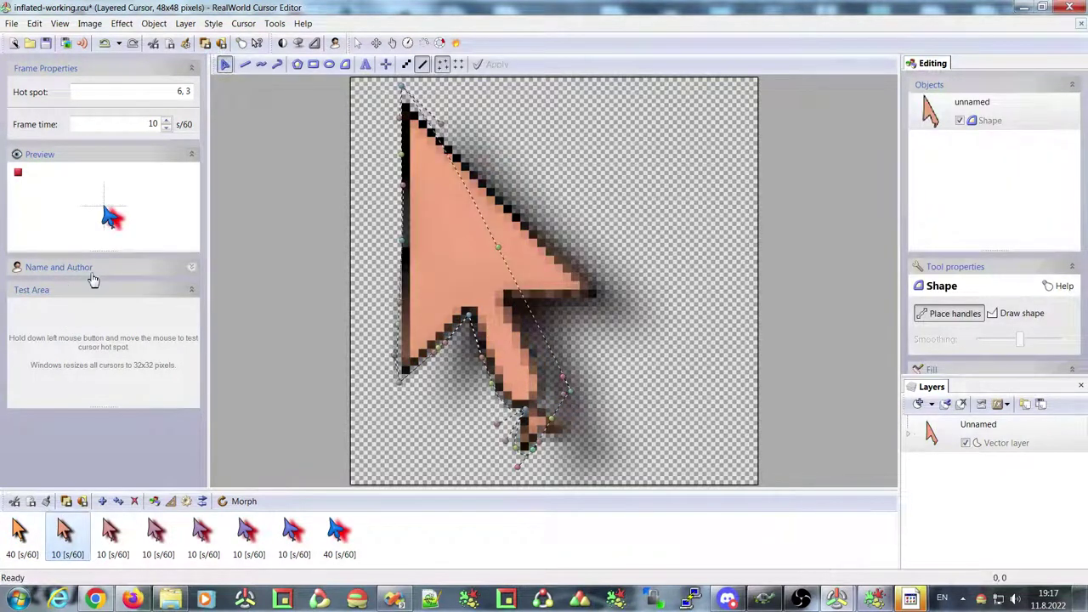
left_click(113, 542)
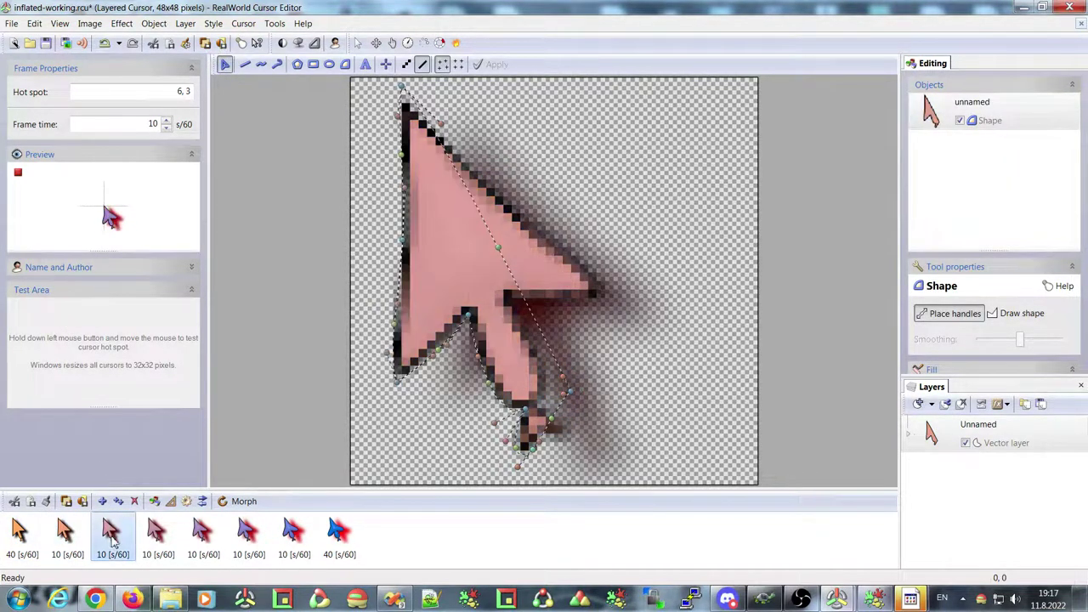
left_click(26, 537)
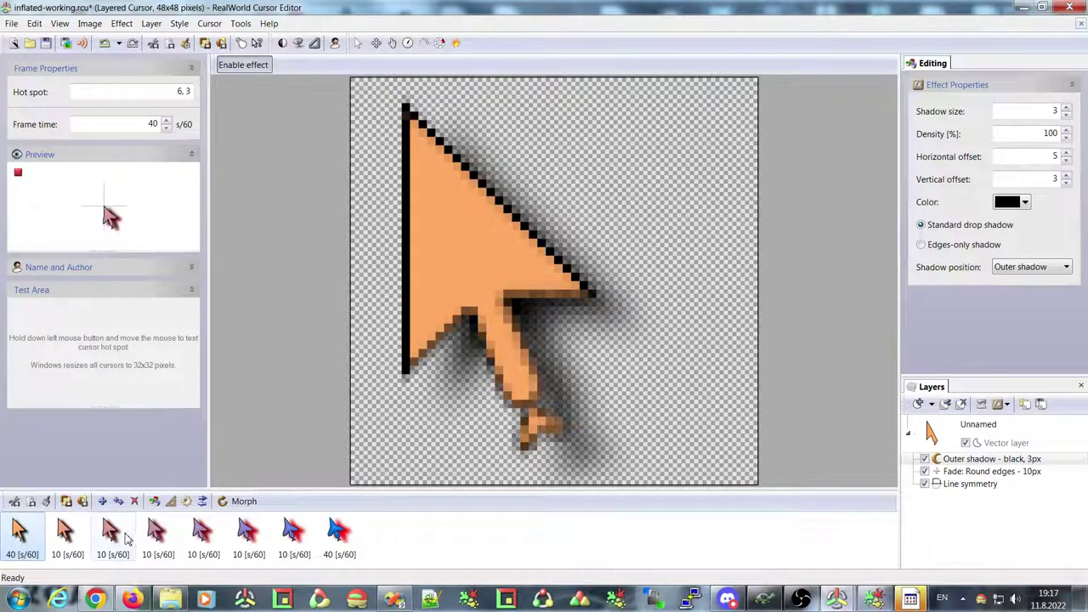
Step back through all eight frames from the blue cursor to the orange arrow.
left_click(339, 534)
left_click(295, 534)
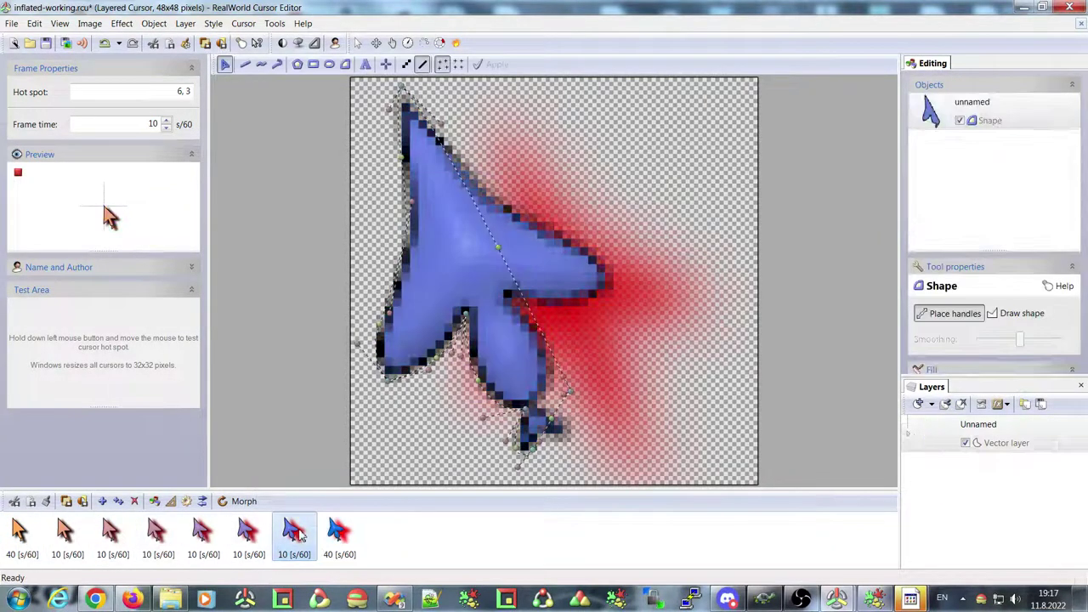
left_click(248, 534)
left_click(203, 534)
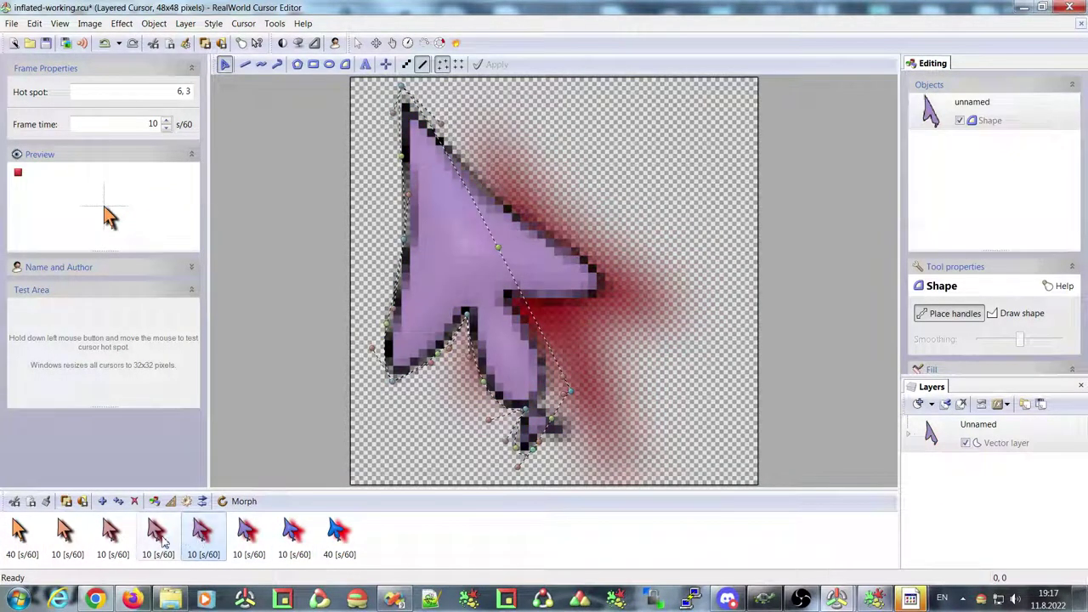
left_click(162, 539)
left_click(119, 536)
left_click(79, 534)
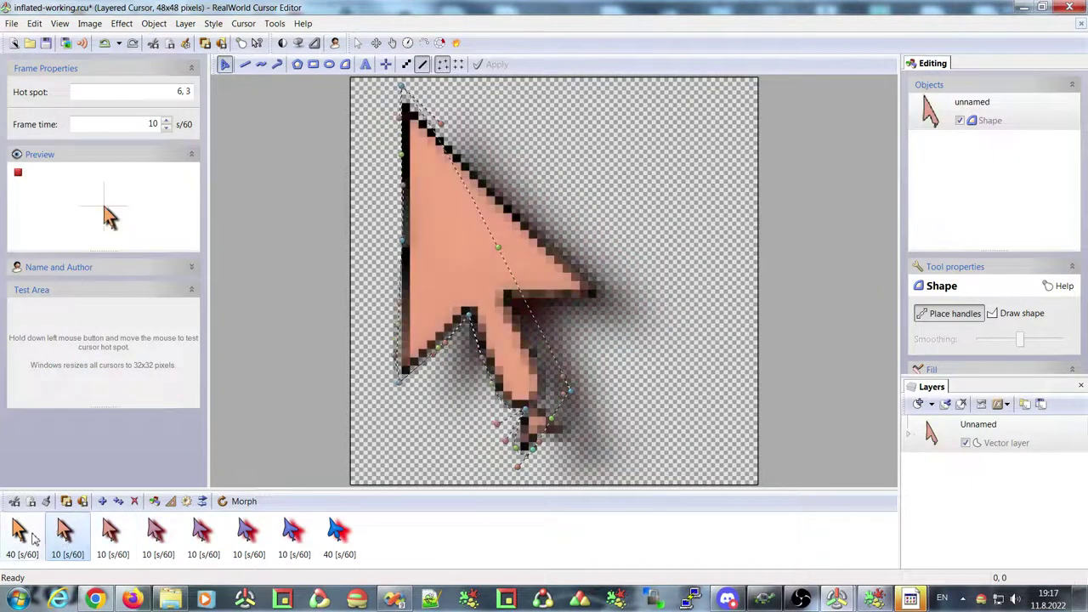
left_click(24, 533)
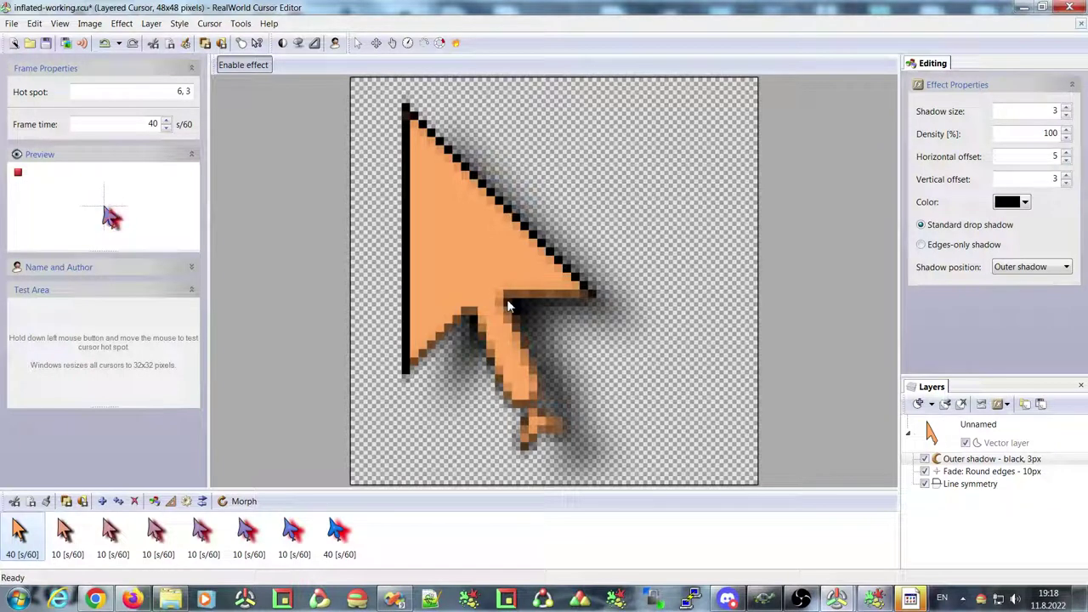
Inspect the first frame's 'Fade: Round edges - 10px' settings and its Outer shadow settings.
left_click(950, 472)
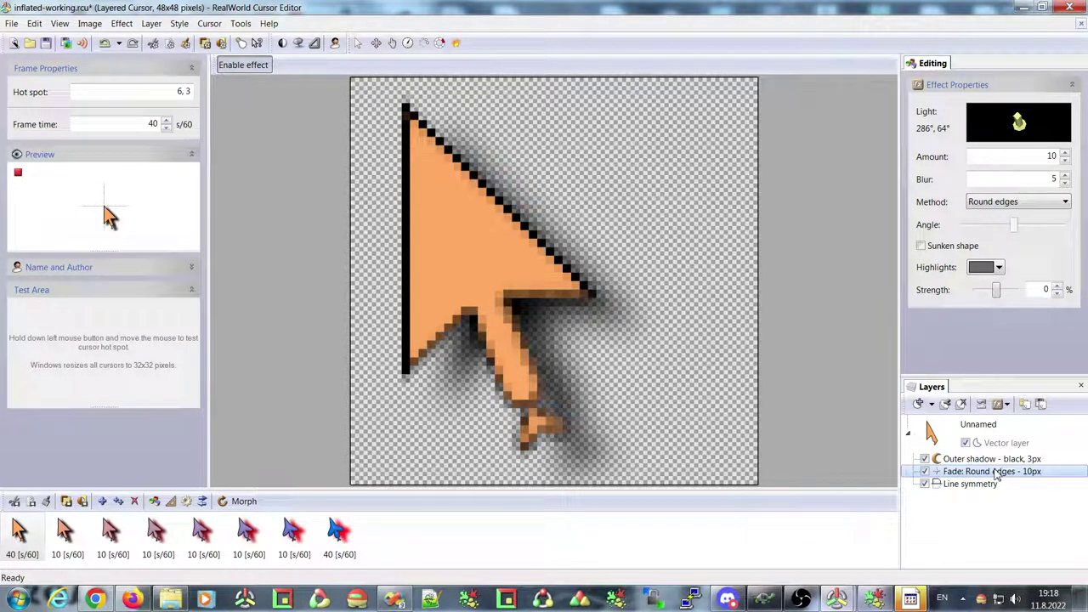
right_click(954, 474)
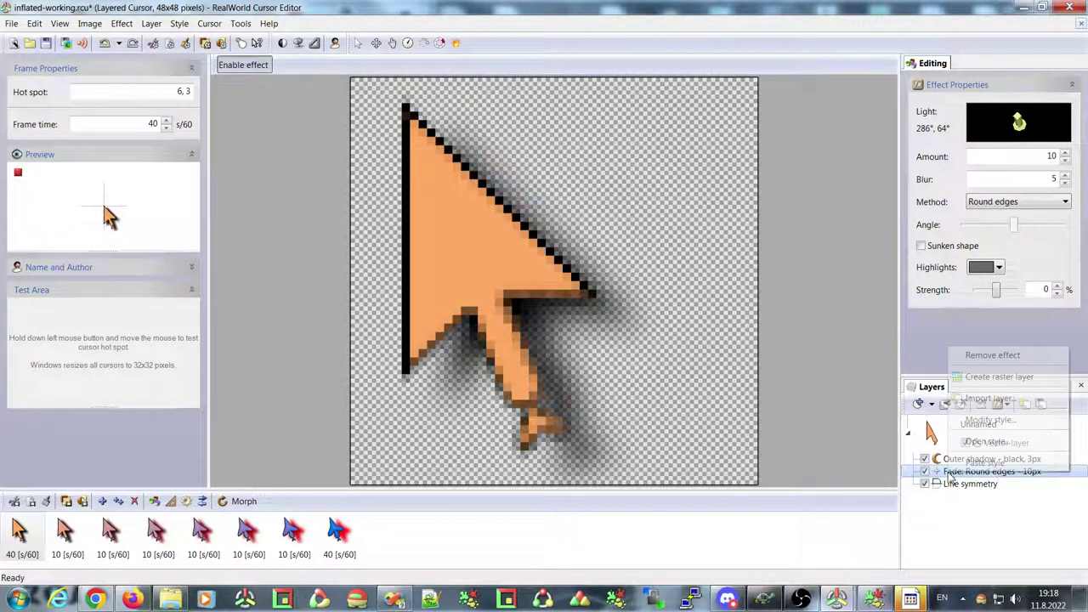
key("Escape")
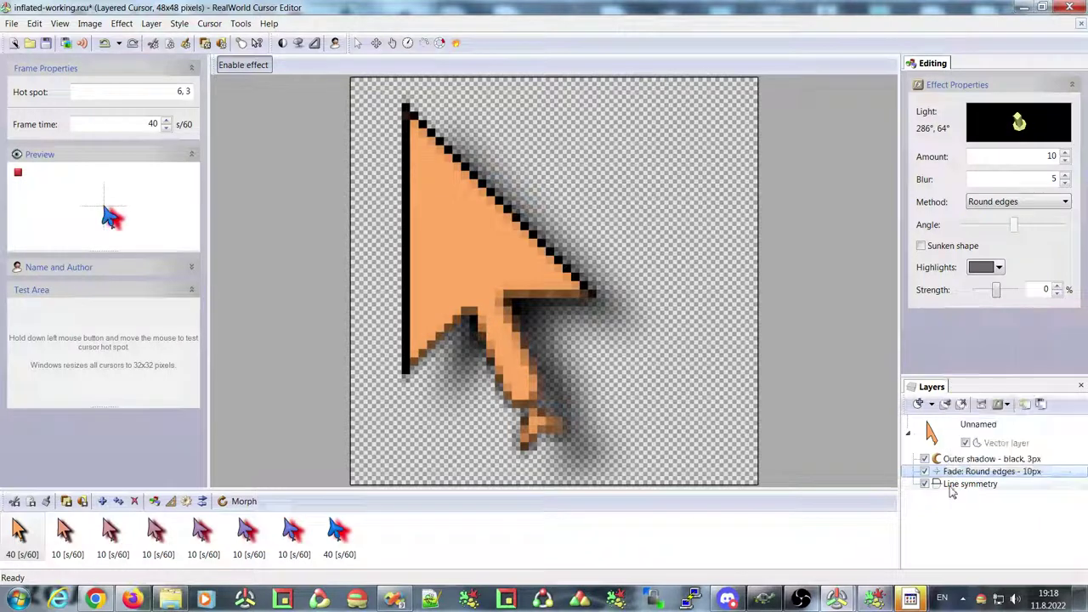
left_click(952, 460)
left_click(954, 472)
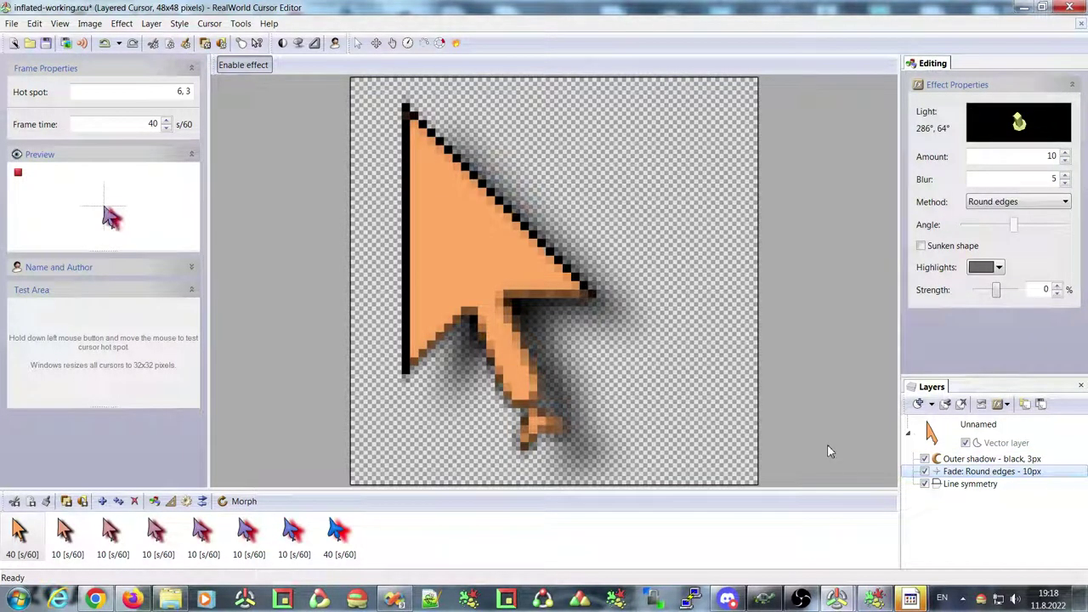
Bring RealWorld Paint to the front and maximize its window.
left_click(875, 599)
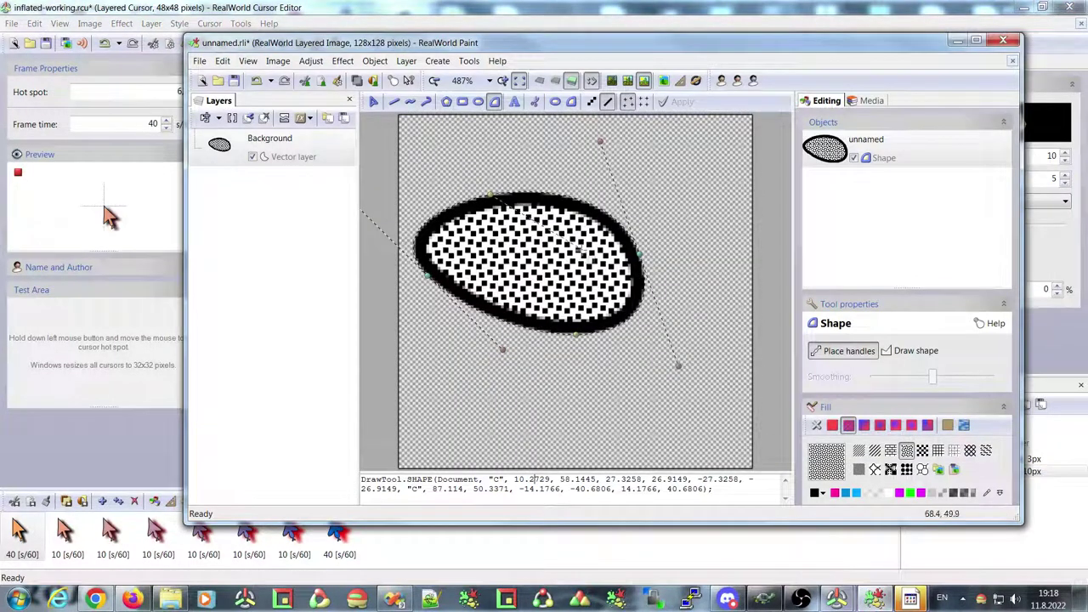
left_click_drag(463, 46, 409, 40)
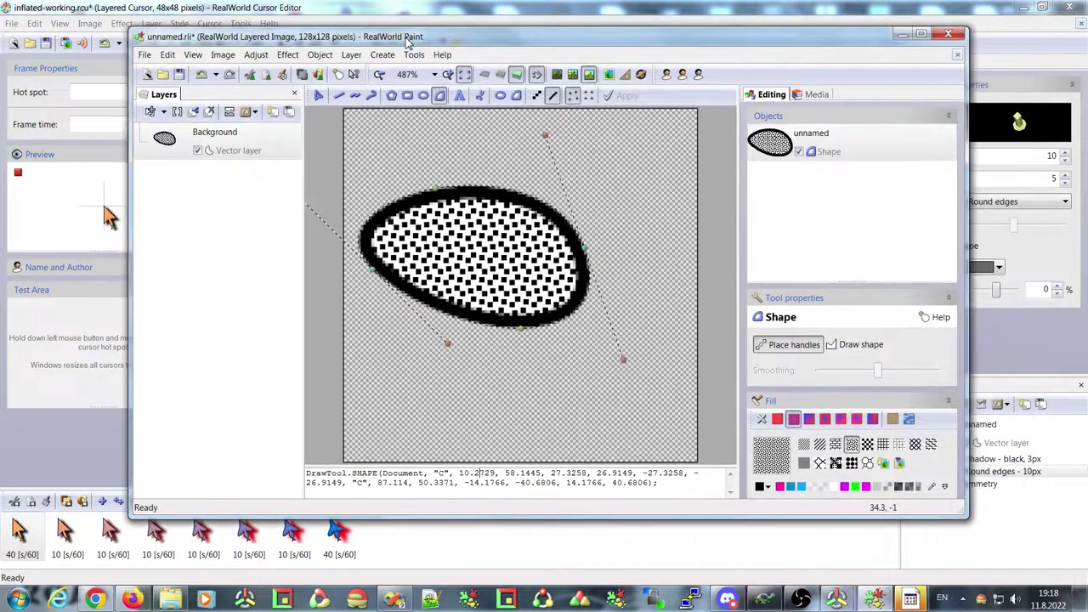
left_click(921, 34)
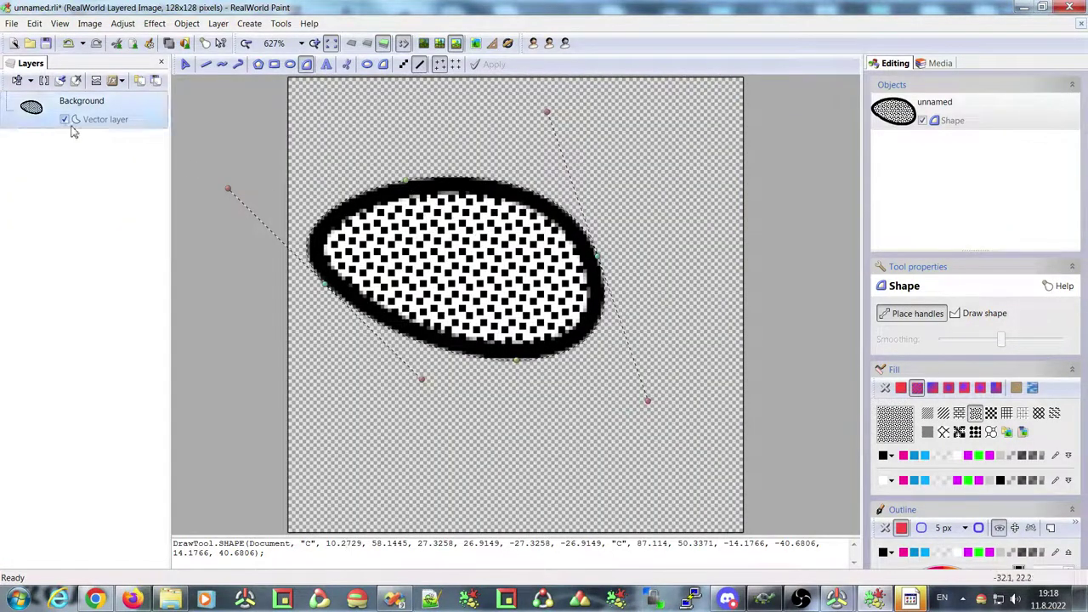
Add a Basic styles Bevel effect to the Background layer.
right_click(39, 108)
mouse_move(74, 139)
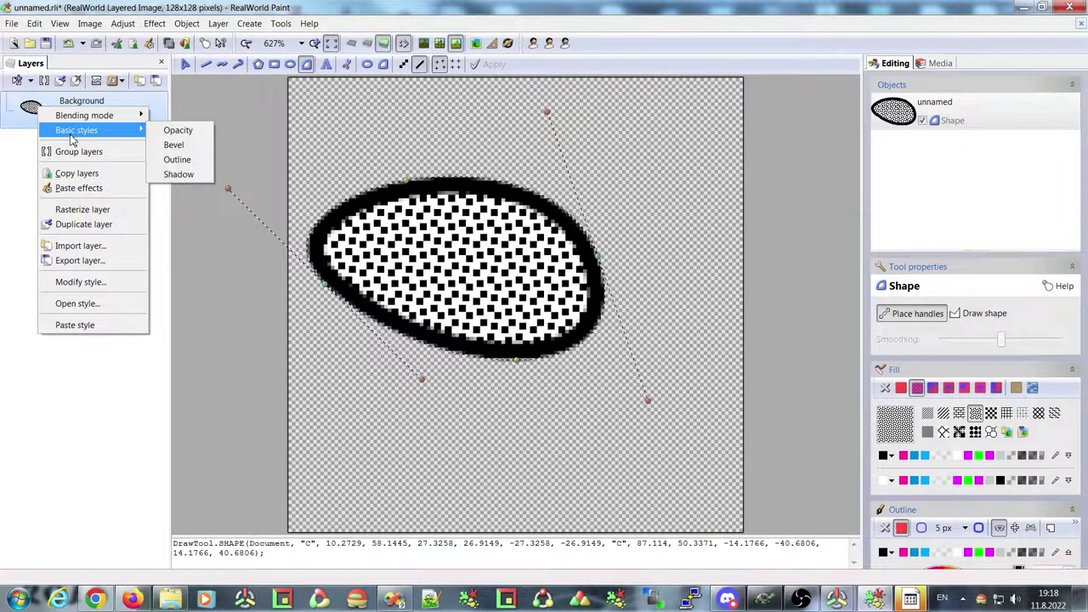
left_click(178, 146)
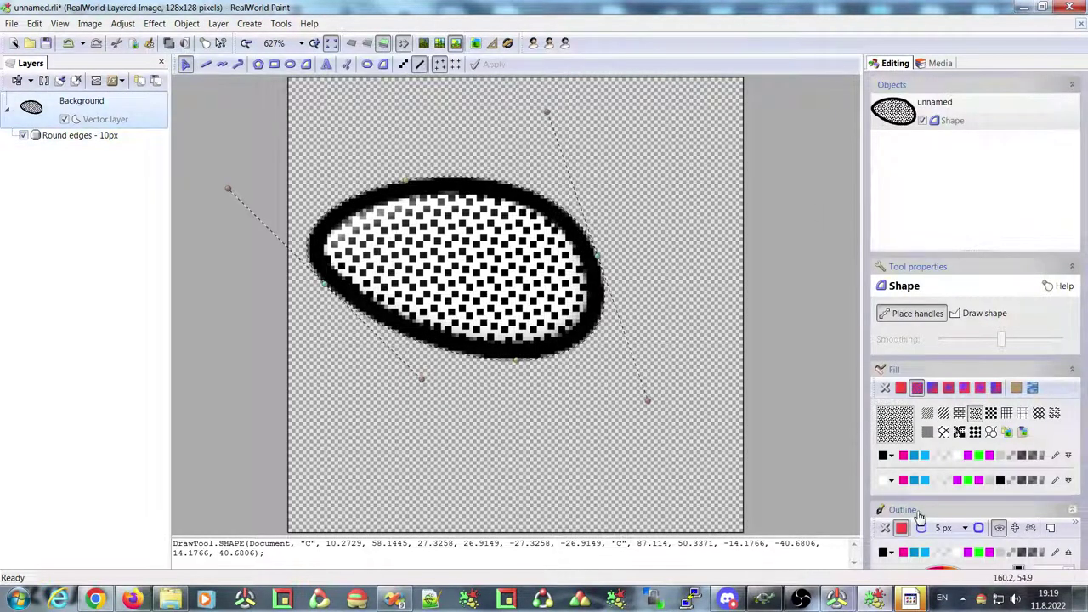
Change the blob's fill to solid blue.
left_click(933, 388)
left_click(901, 366)
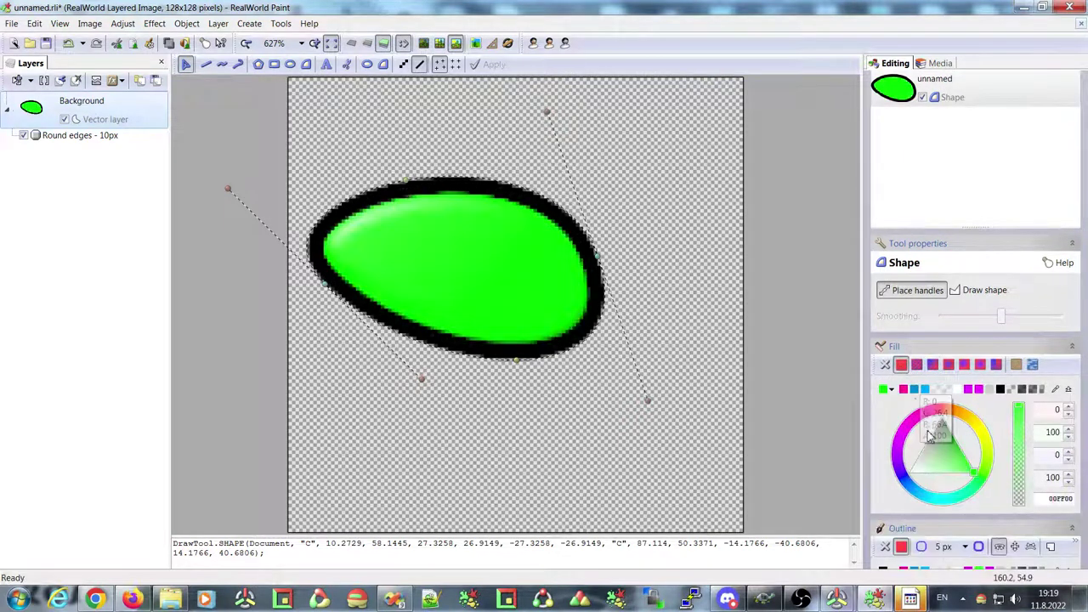
left_click(914, 388)
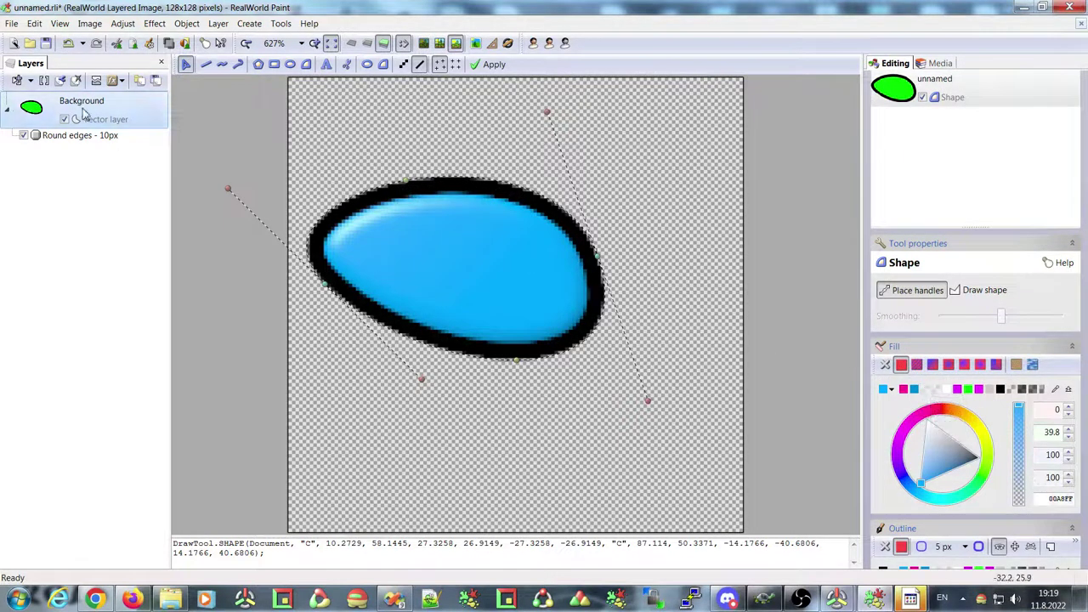
Raise the Round edges bevel amount to 50 and set its light to 312°, 41°.
left_click(57, 141)
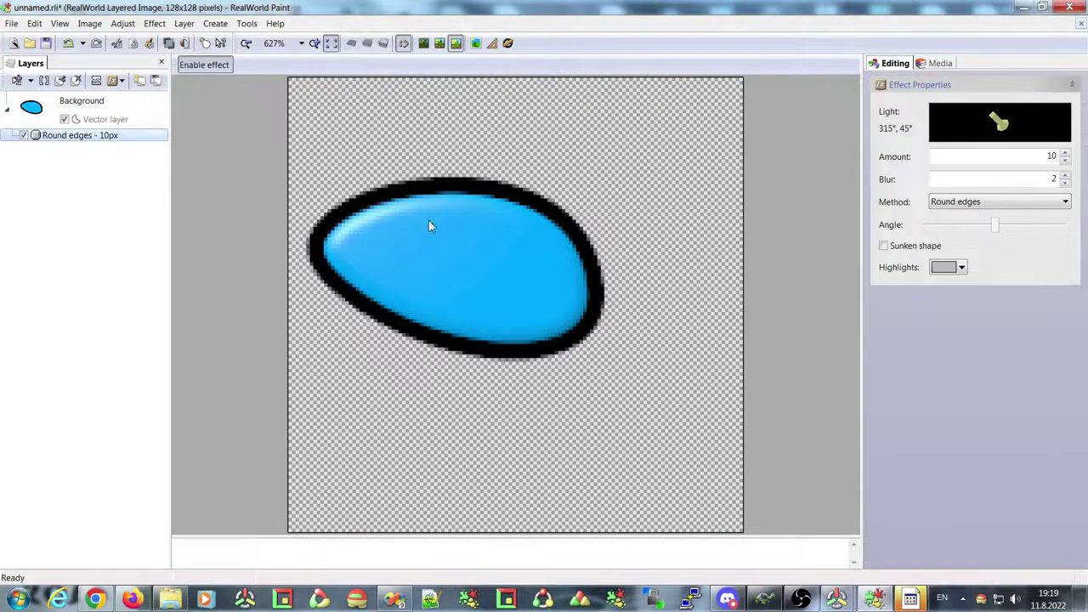
left_click(1000, 122)
left_click(1065, 156)
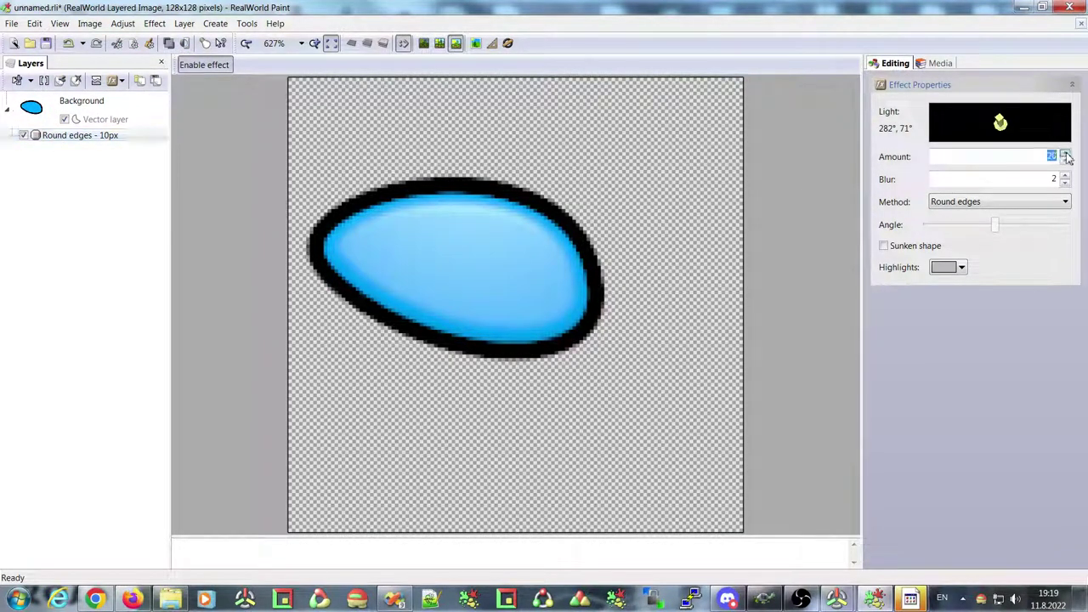
type("50")
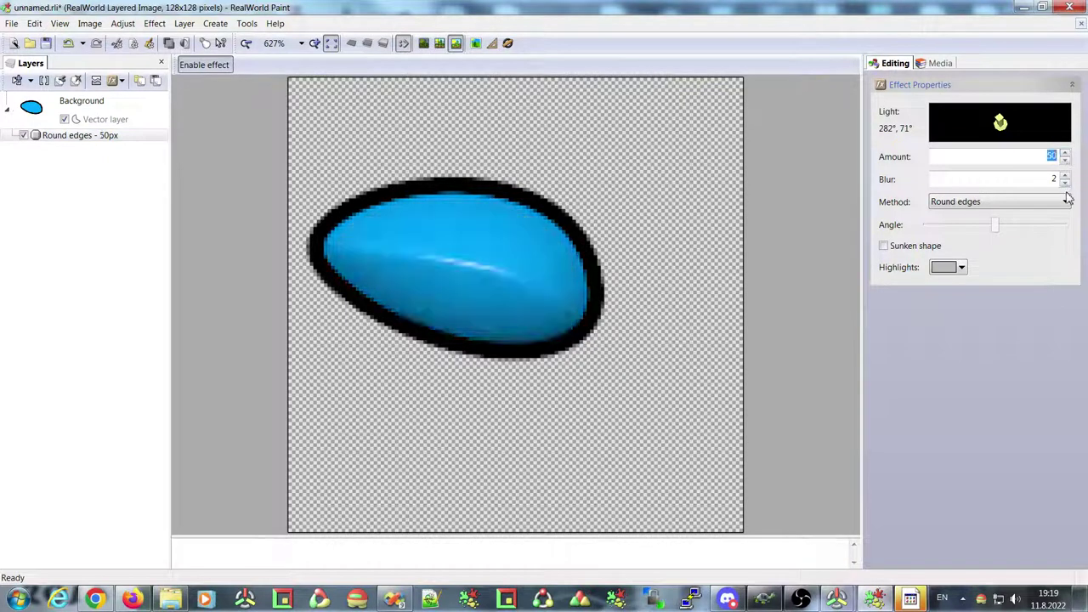
key("Return")
left_click(993, 122)
left_click_drag(992, 122, 993, 122)
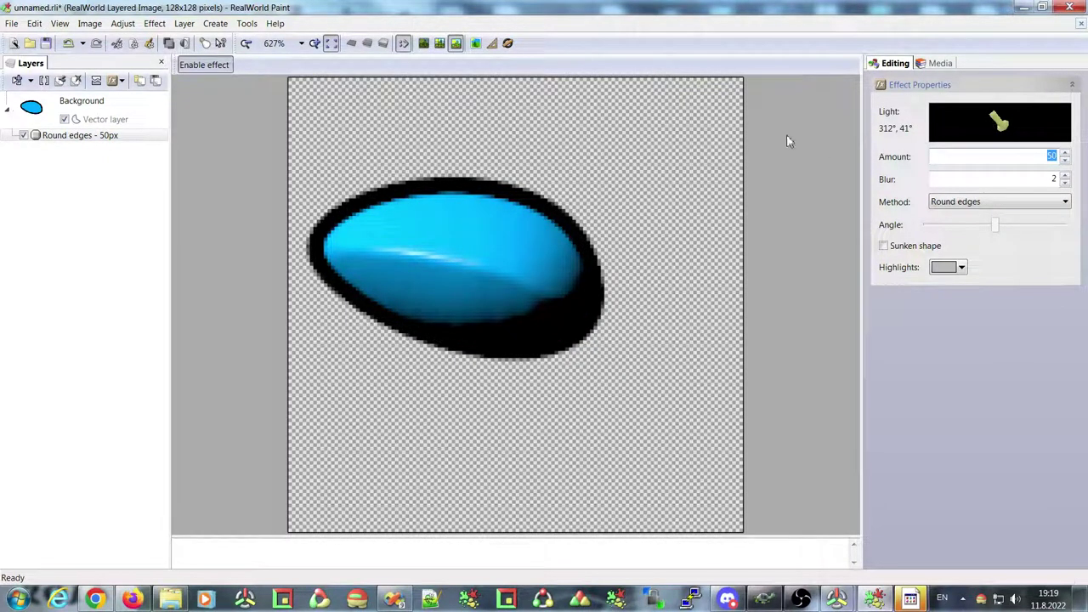
right_click(60, 139)
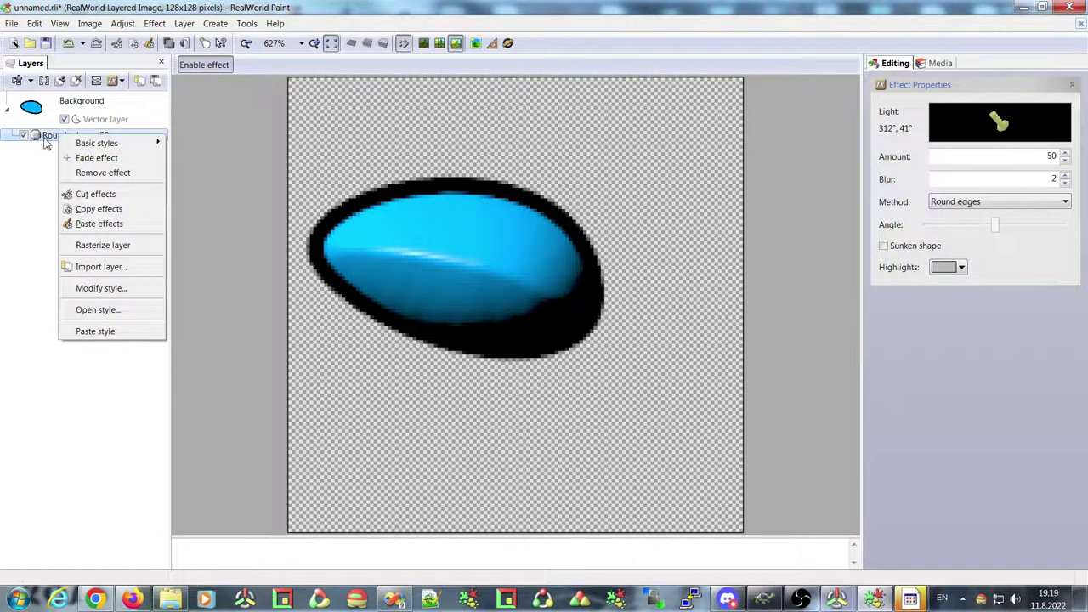
Convert the 50px Round edges bevel into a Fade effect with 50% strength.
left_click(96, 160)
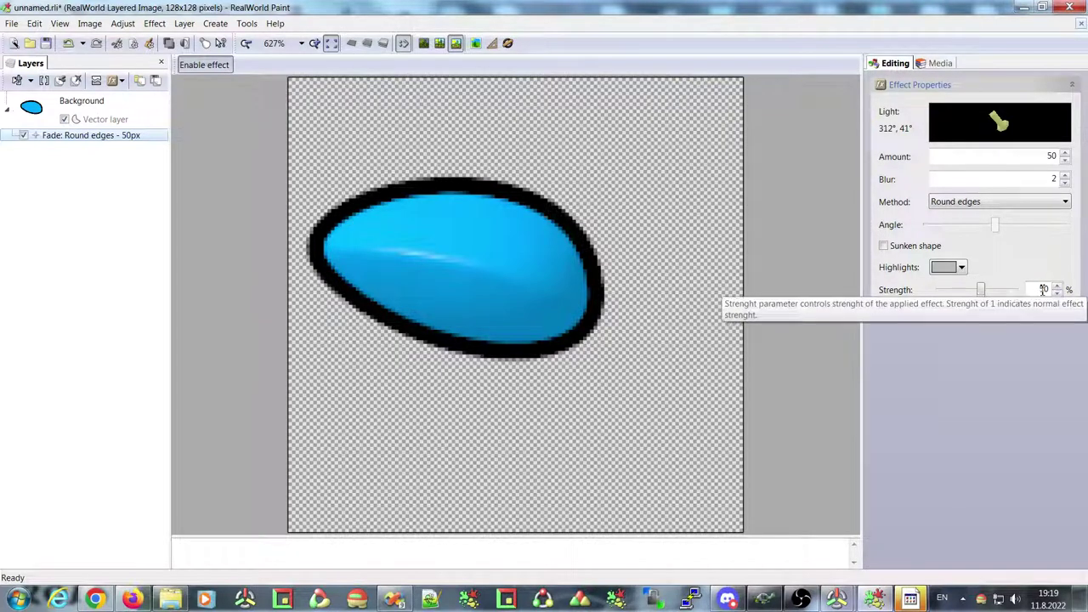
Drag the fade Strength slider up and down, finally leaving it at 150%.
left_click_drag(982, 291, 985, 289)
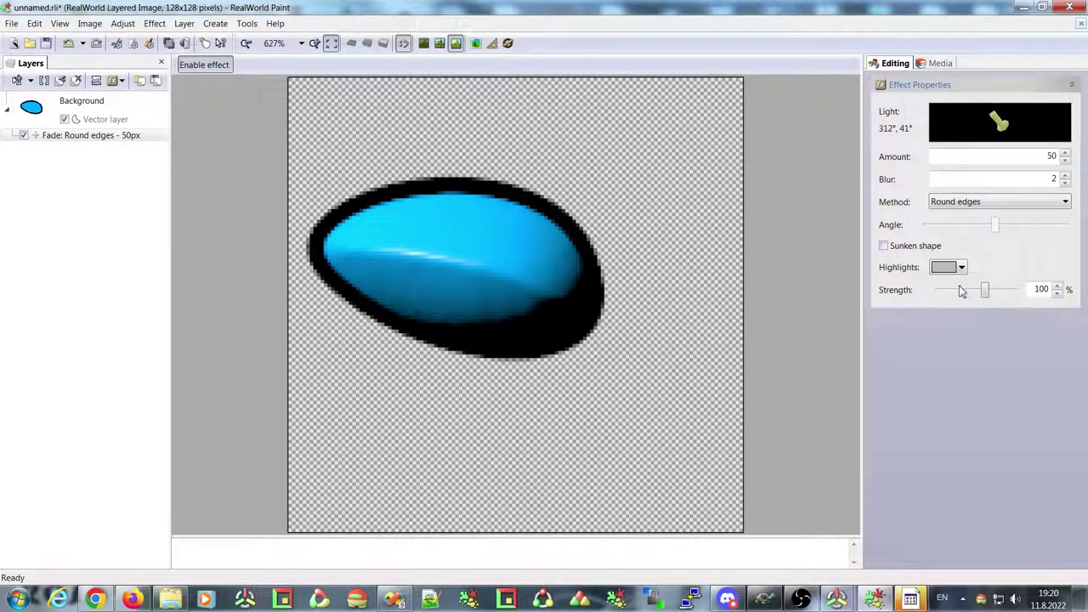
mouse_move(987, 293)
left_mouse_down()
mouse_move(974, 292)
mouse_move(981, 298)
left_mouse_up()
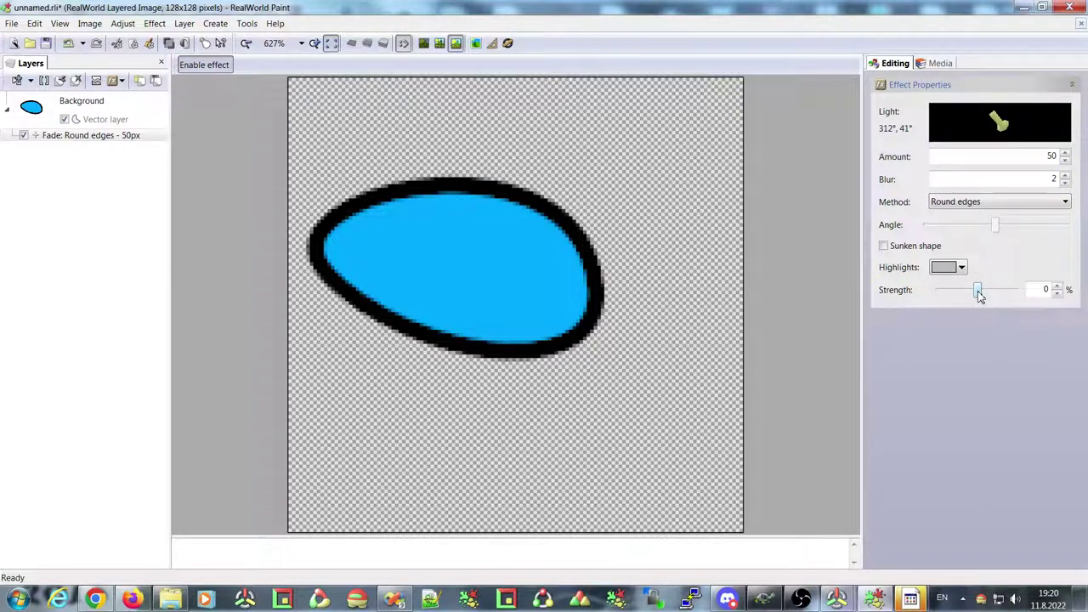
mouse_move(978, 291)
left_mouse_down()
mouse_move(1006, 298)
mouse_move(961, 292)
mouse_move(926, 306)
mouse_move(947, 293)
mouse_move(991, 301)
left_mouse_up()
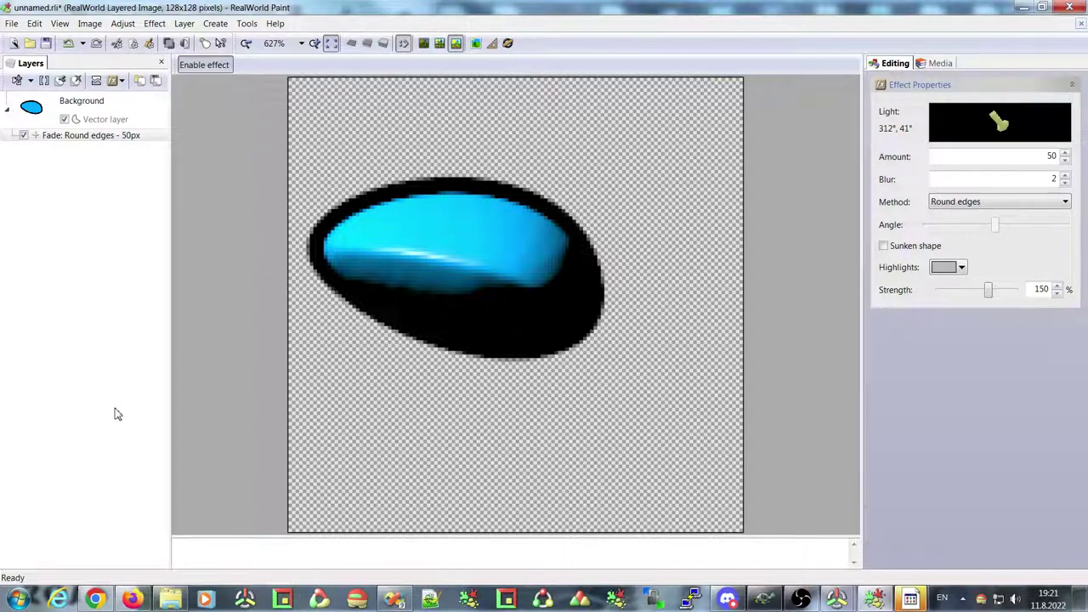
Search Google Images for landscape in a new Firefox tab.
left_click(132, 600)
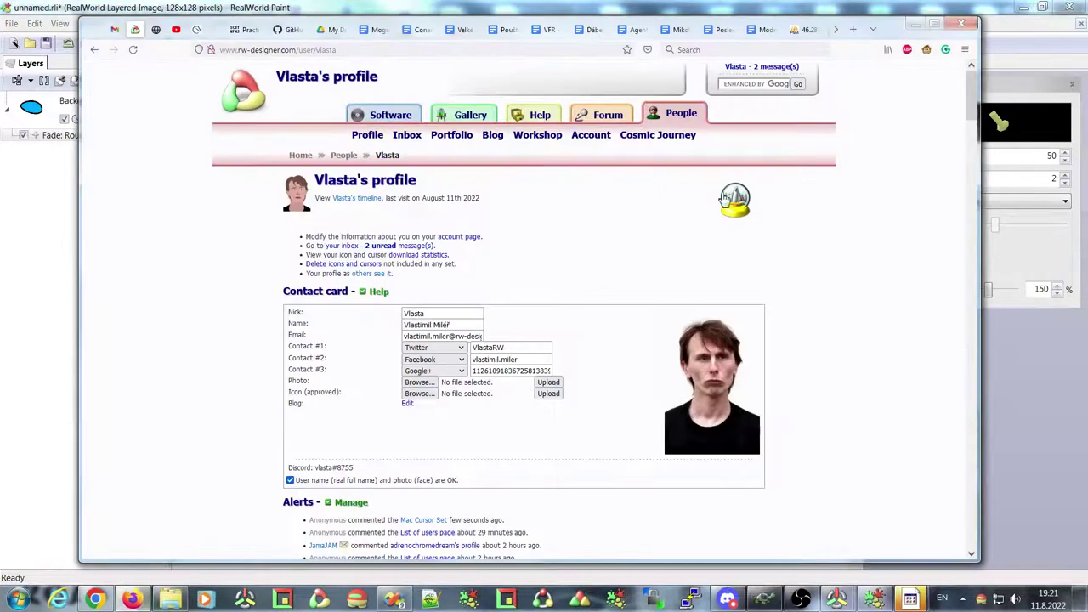
left_click(853, 30)
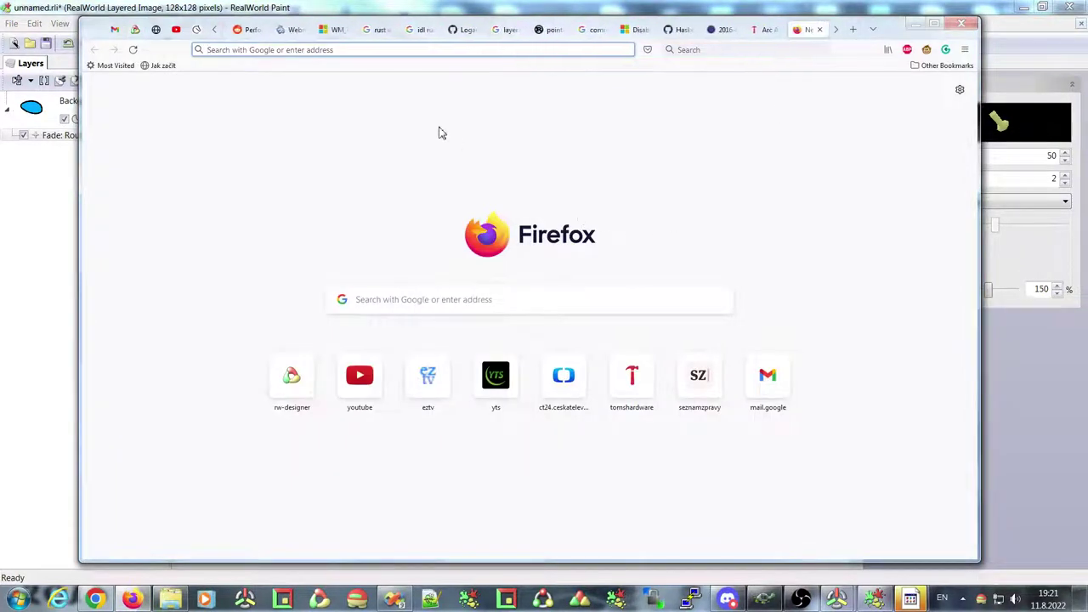
type("google.com")
key("Return")
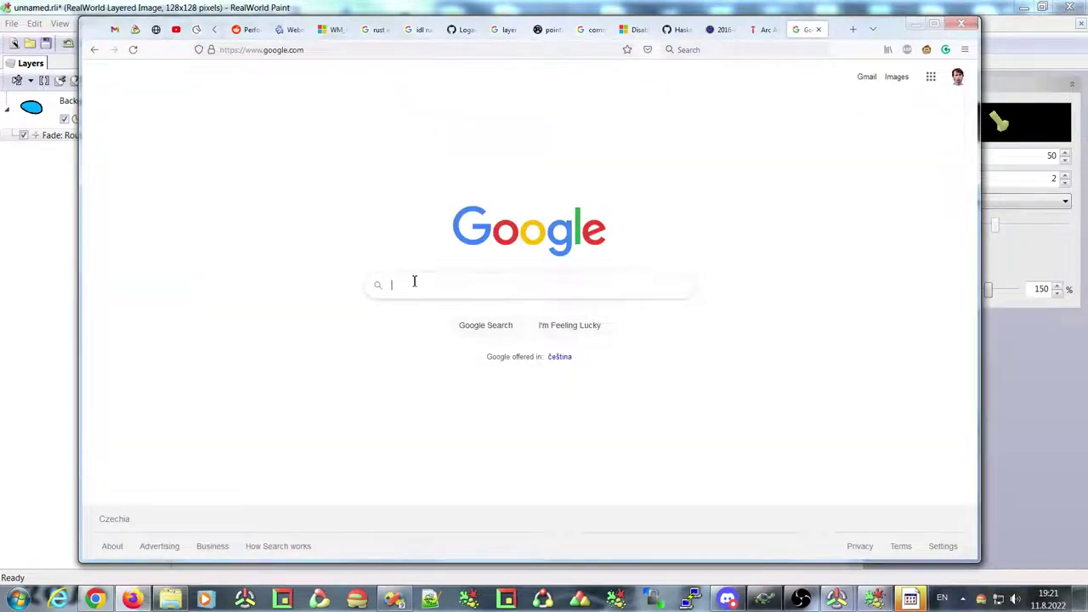
type("lands")
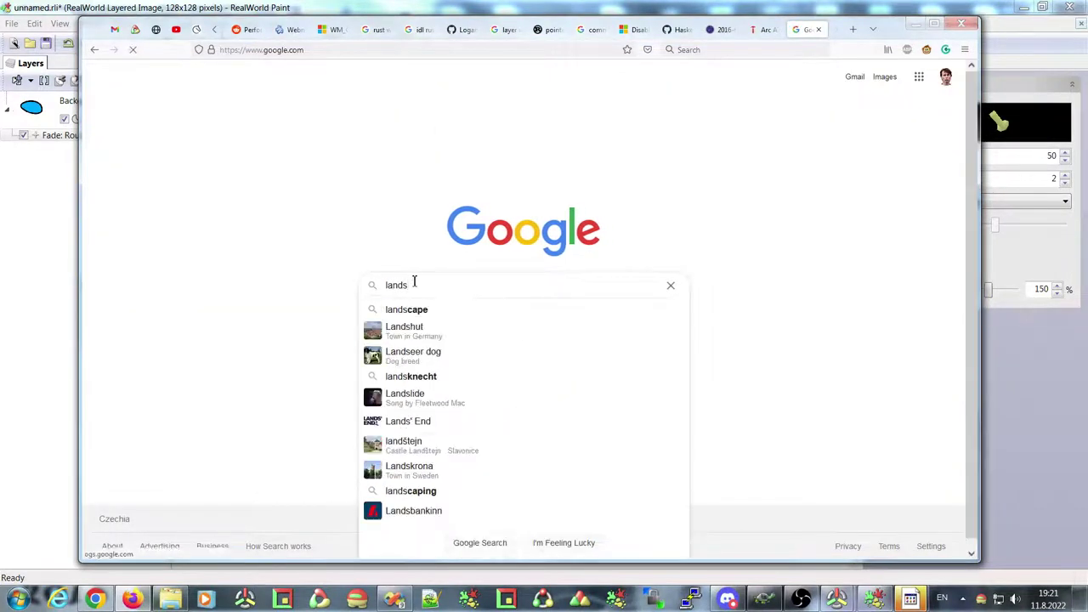
key("Down")
key("Return")
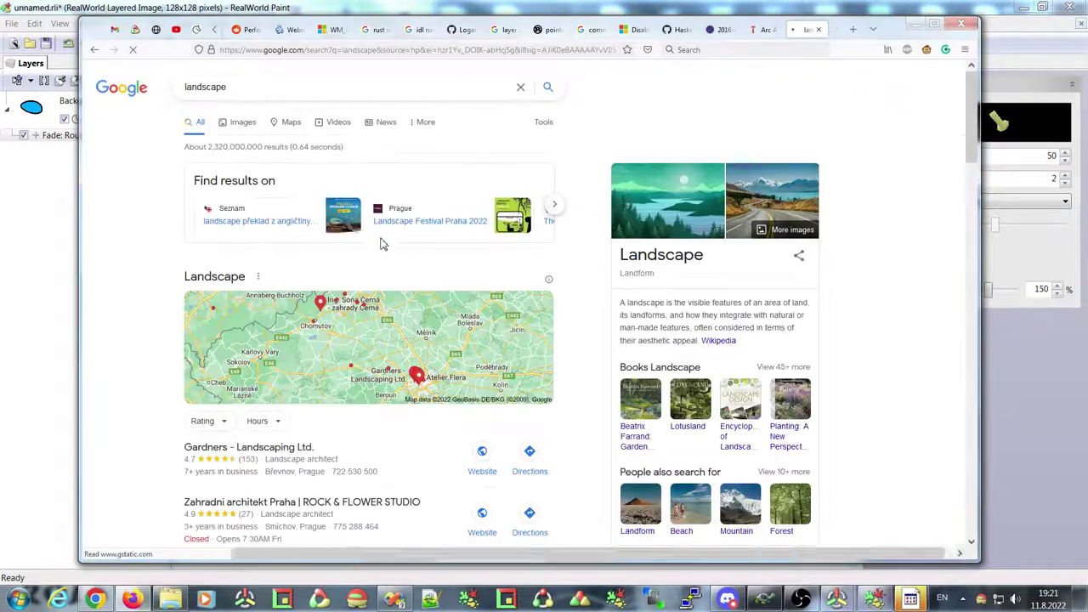
left_click(238, 124)
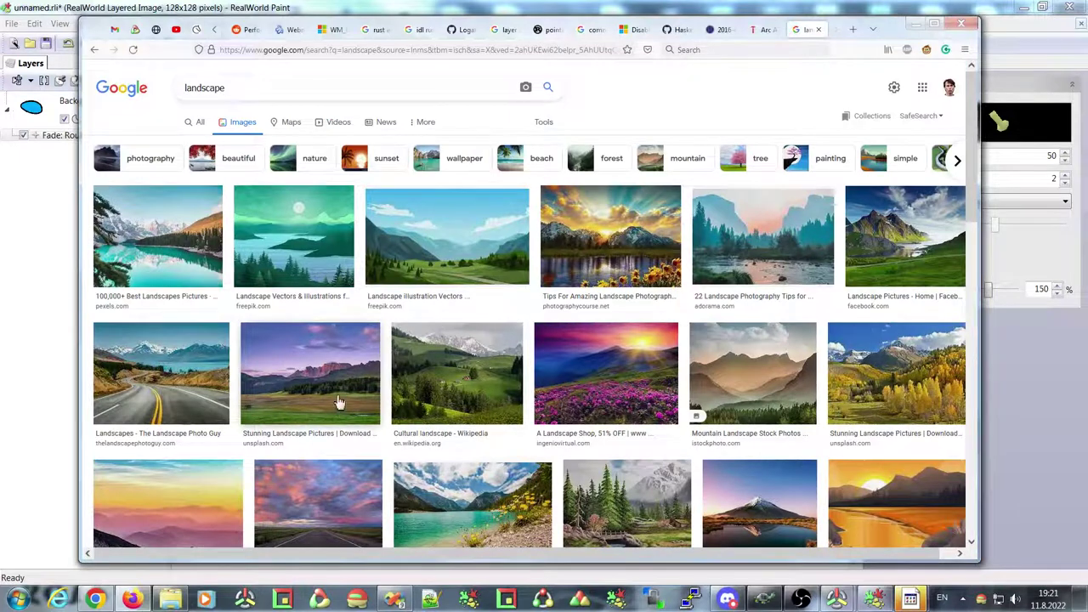
Copy the Stunning Landscape Pictures image to the clipboard and minimize Firefox.
left_click(316, 376)
right_click(742, 203)
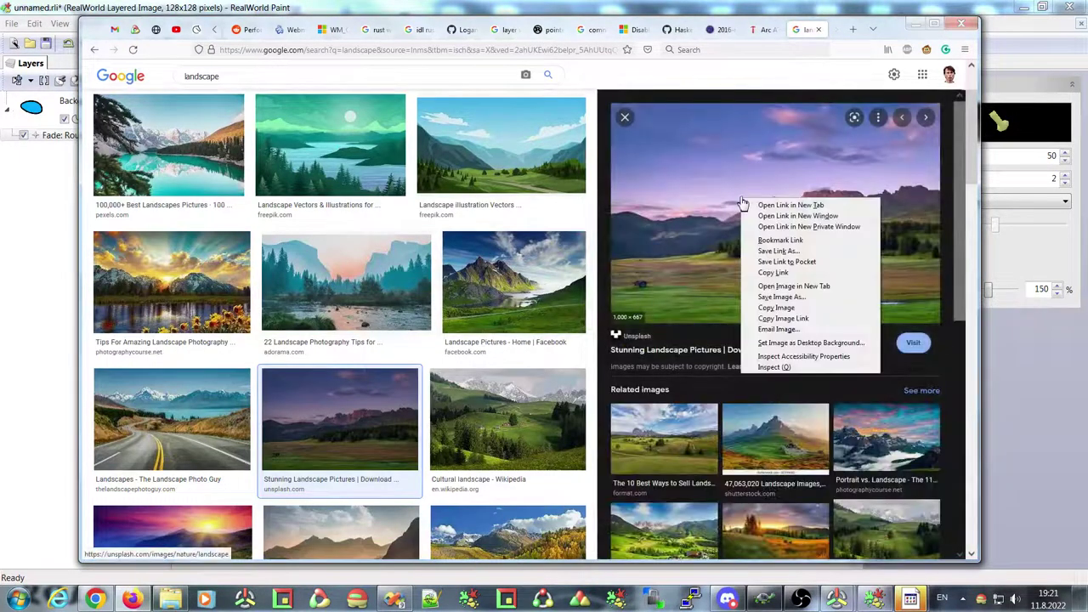
left_click(772, 309)
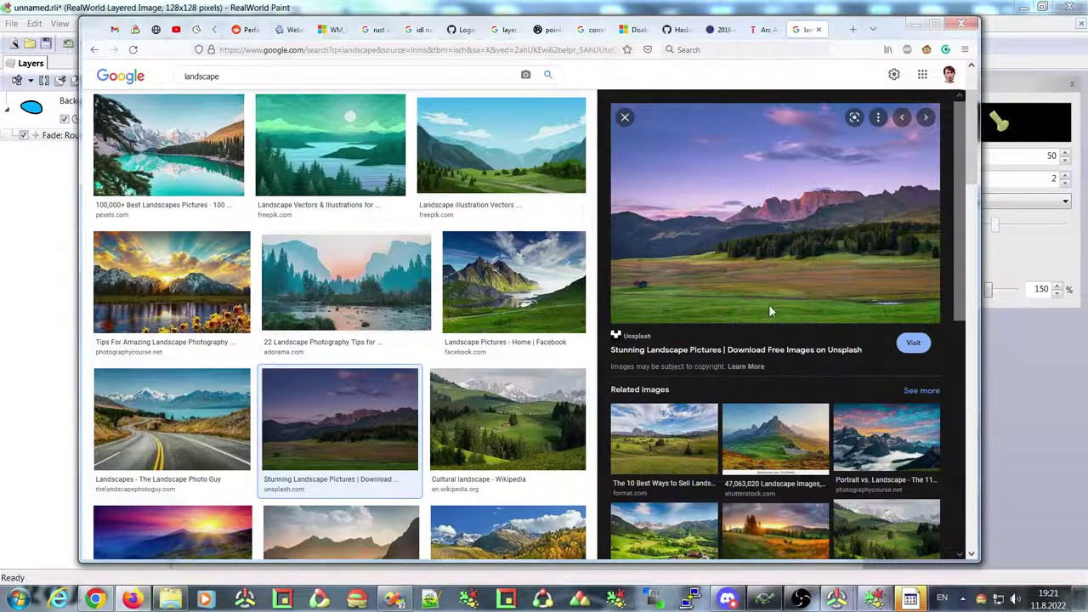
left_click(908, 24)
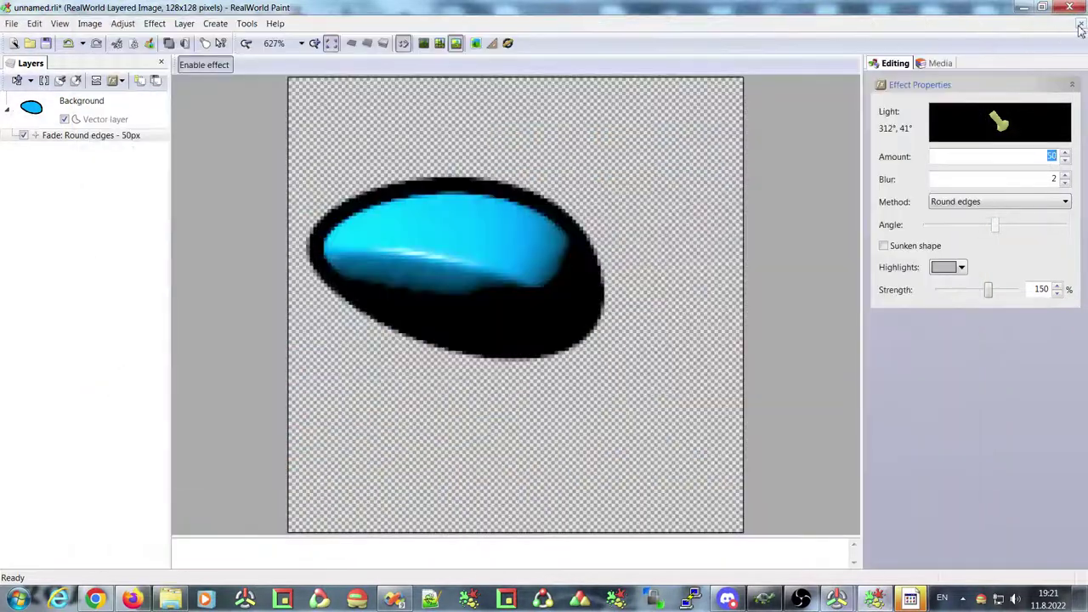
Discard the current drawing and create a new image from the clipboard landscape.
left_click(1080, 28)
left_click(500, 308)
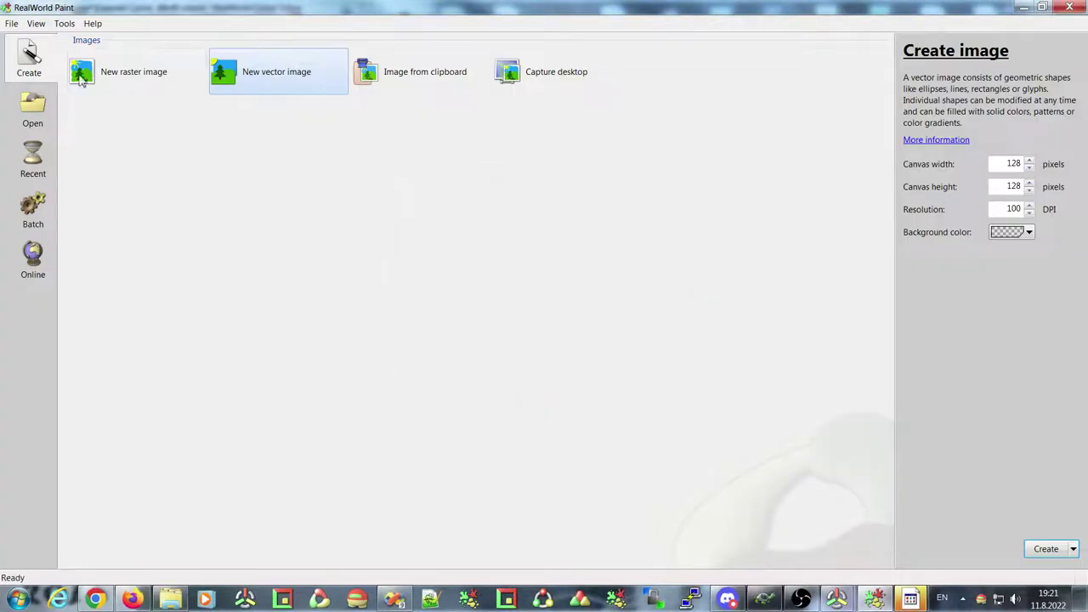
left_click(140, 81)
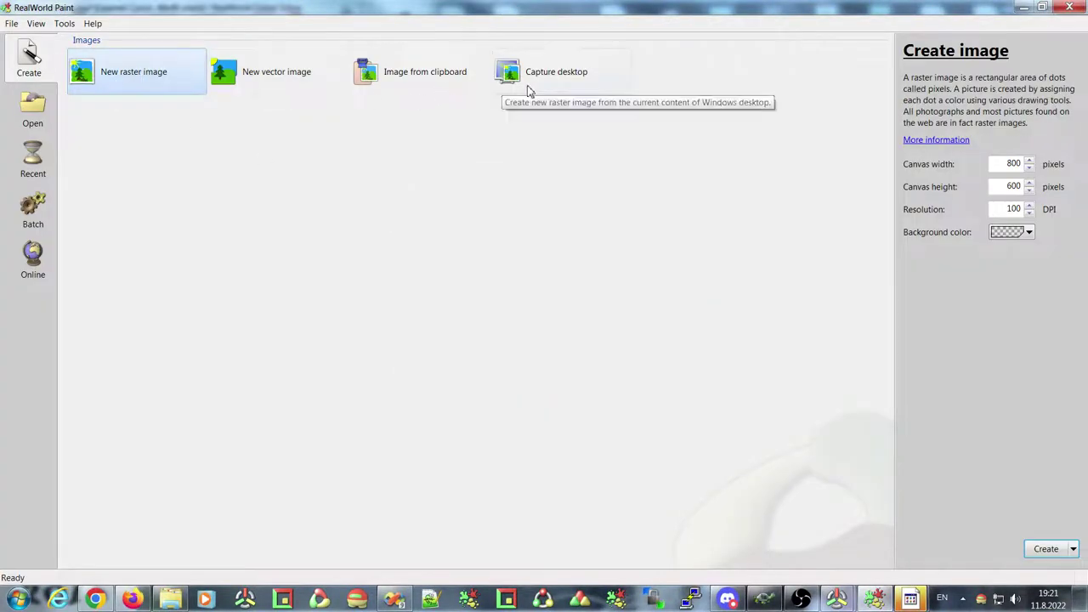
left_click(529, 89)
left_click(430, 80)
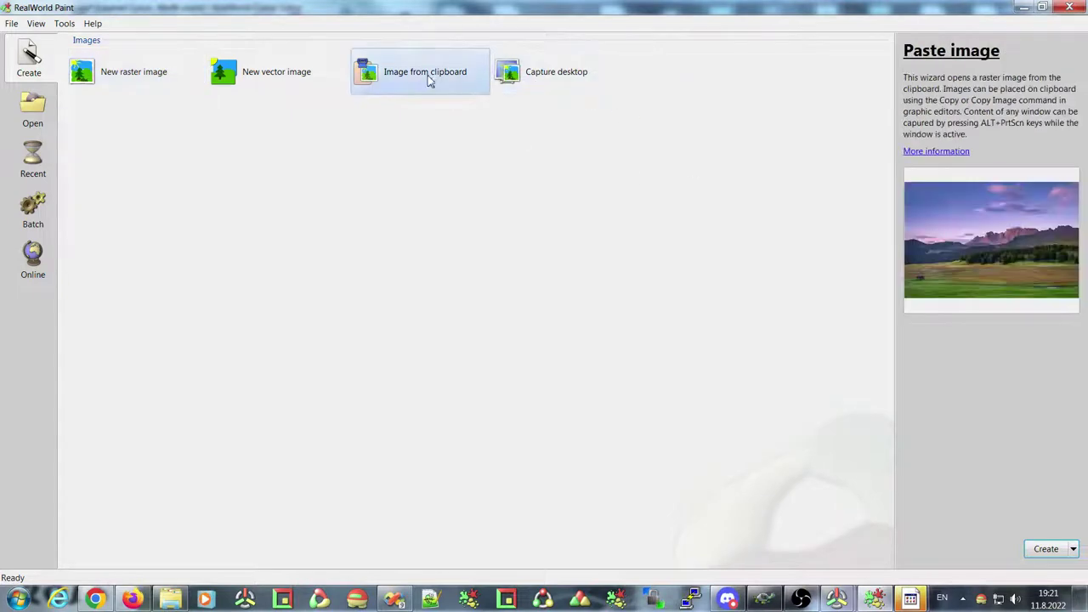
left_click(1041, 551)
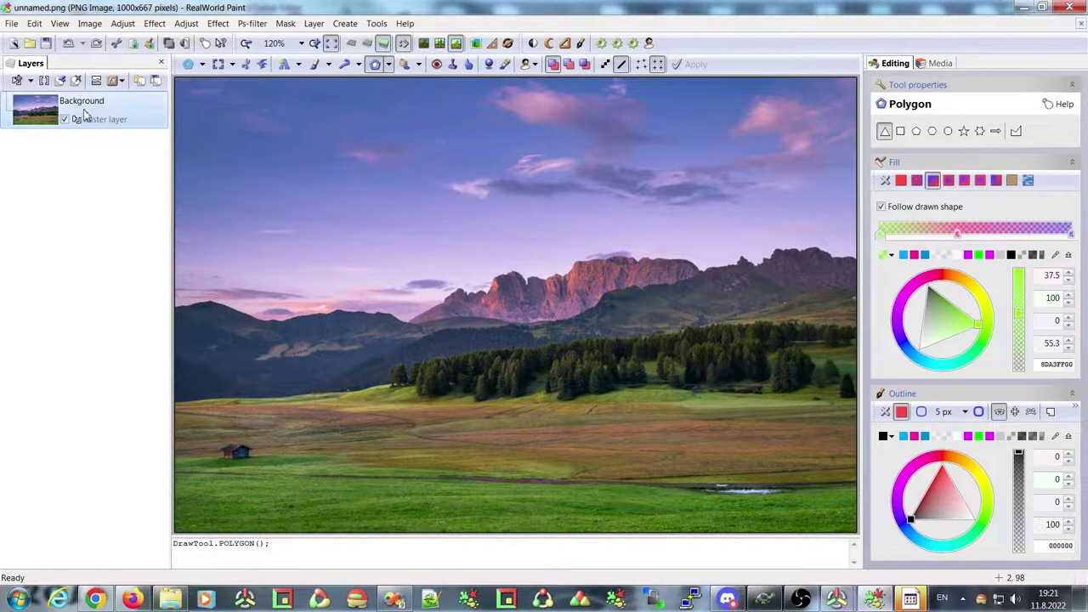
Apply a Colorize effect to the landscape, settling on a tan tint.
left_click(154, 23)
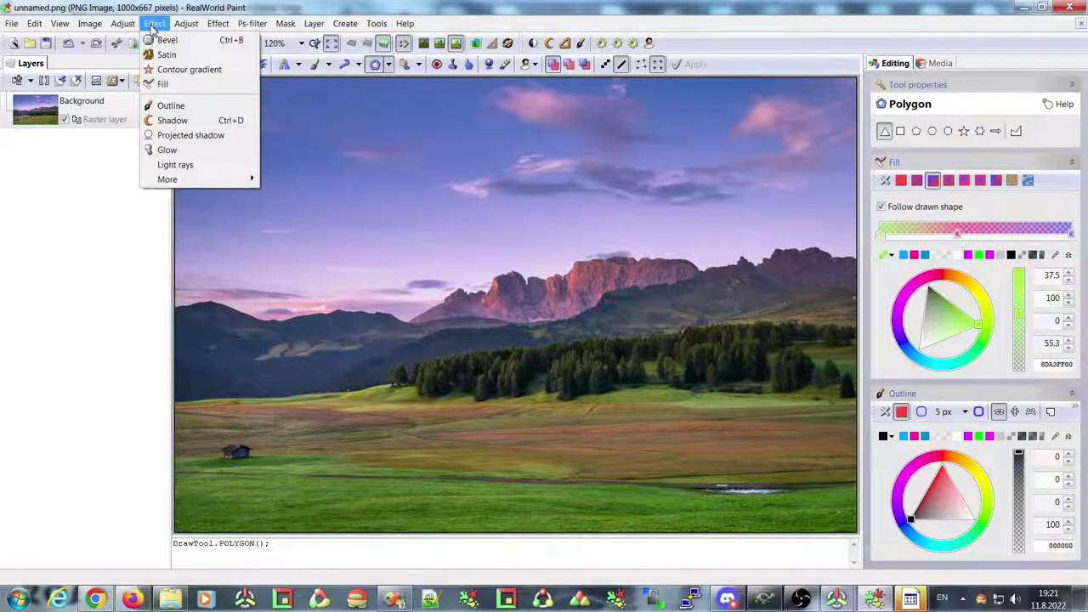
left_click(132, 69)
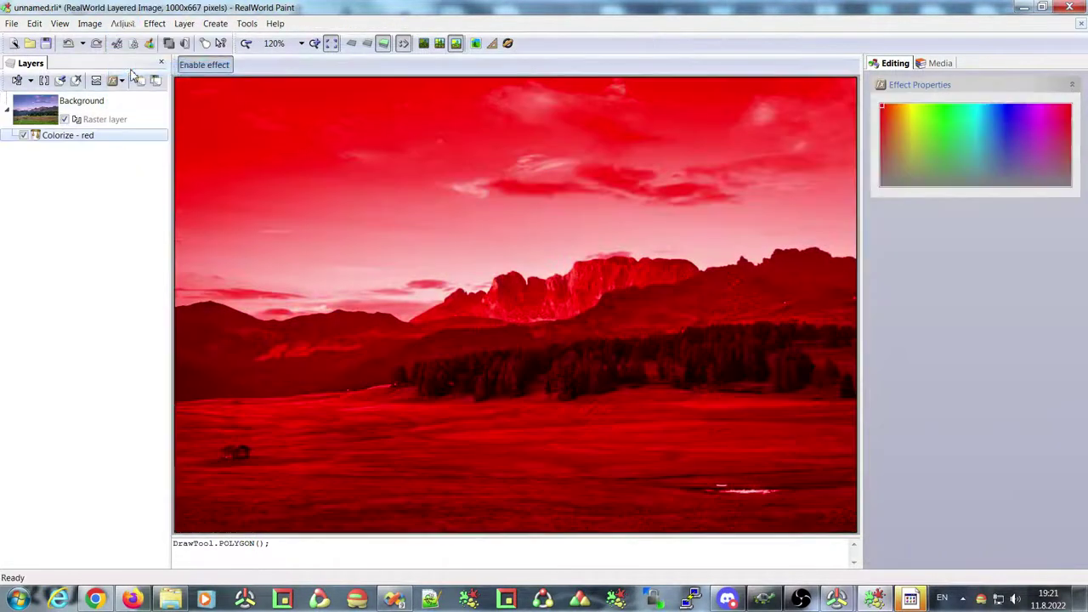
left_click(917, 119)
left_click(943, 145)
left_click(914, 163)
left_click(909, 149)
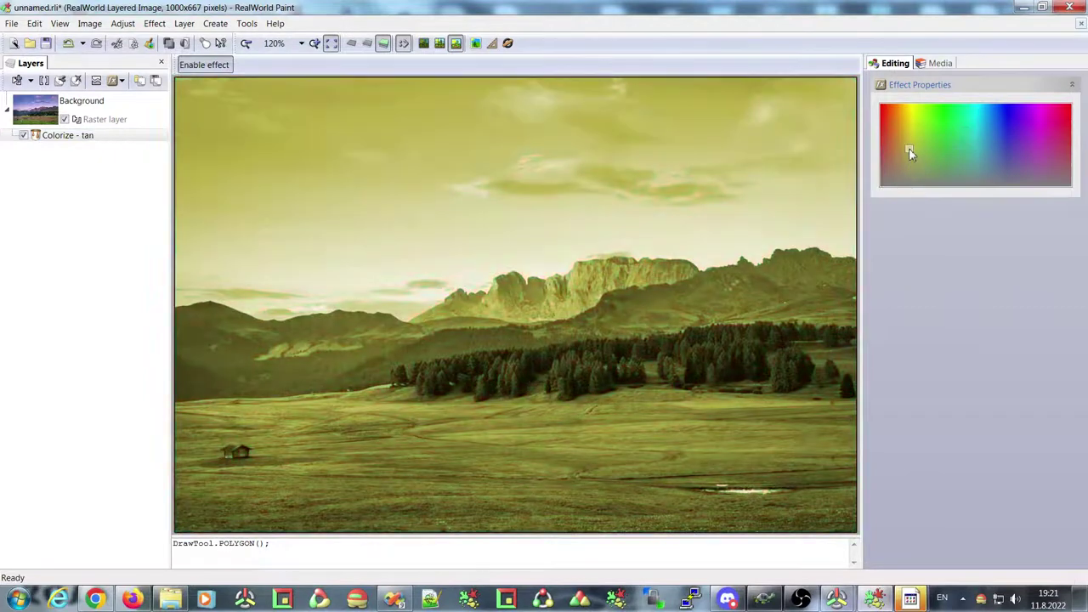
left_click(906, 163)
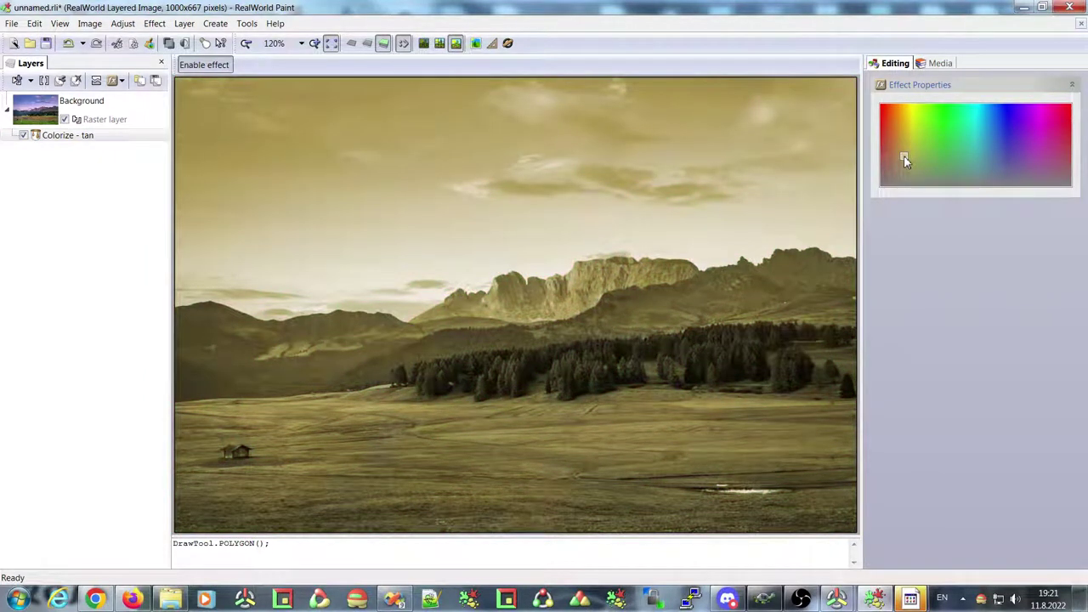
Make the Colorize tint a Fade effect, adjust its strength, and retint it pale green.
right_click(71, 139)
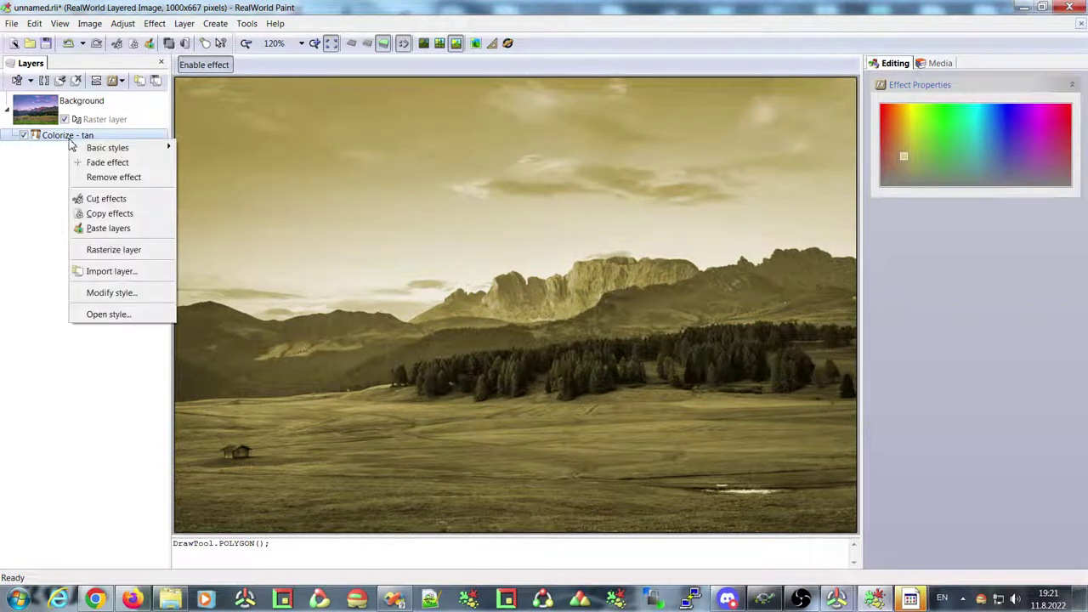
left_click(108, 162)
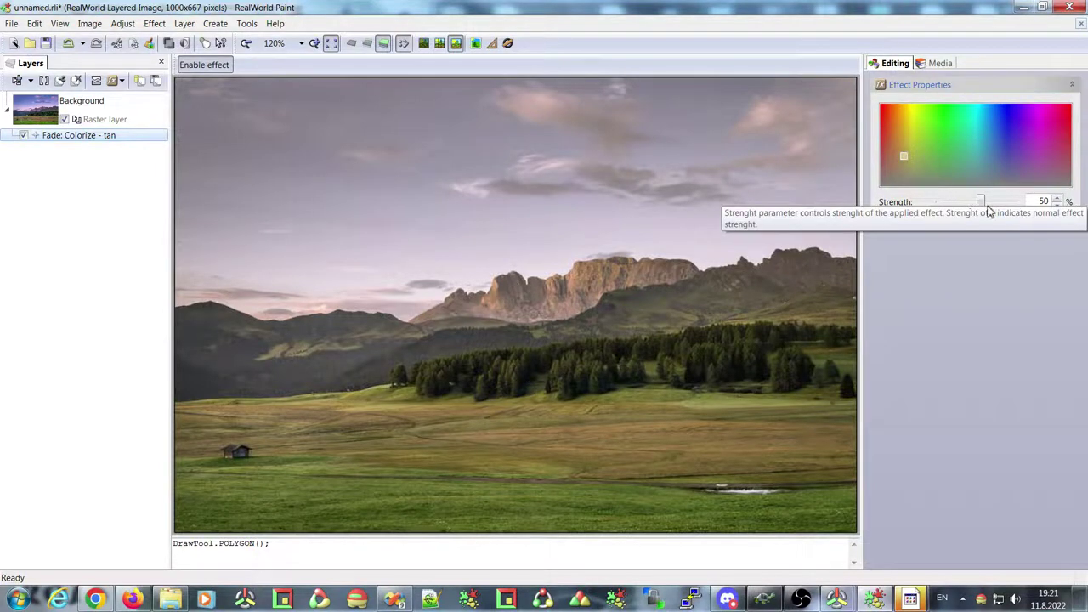
left_click_drag(986, 204, 982, 209)
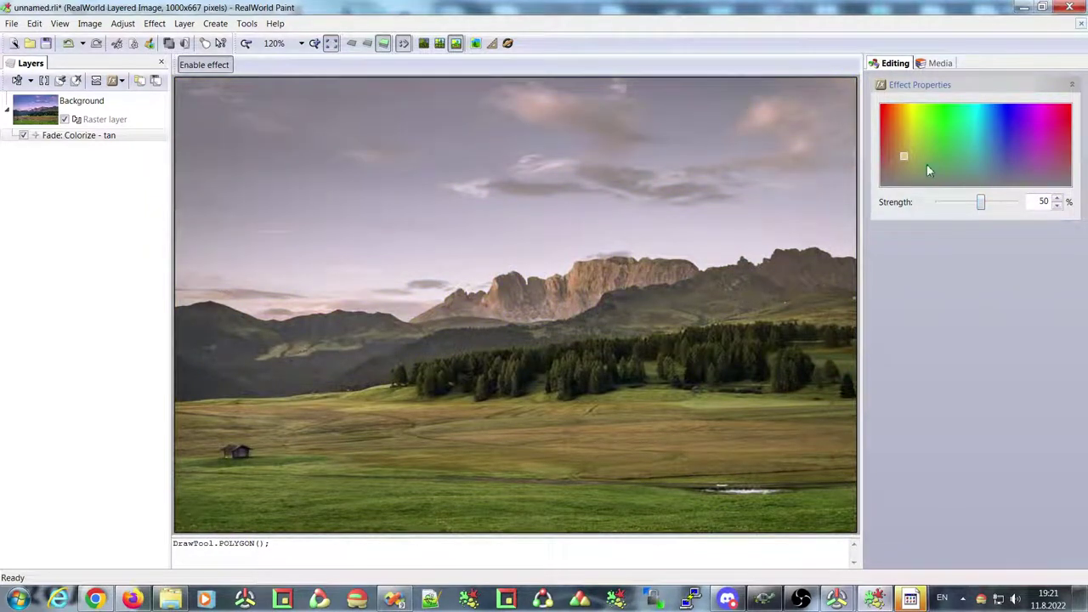
left_click(925, 120)
left_click(1006, 126)
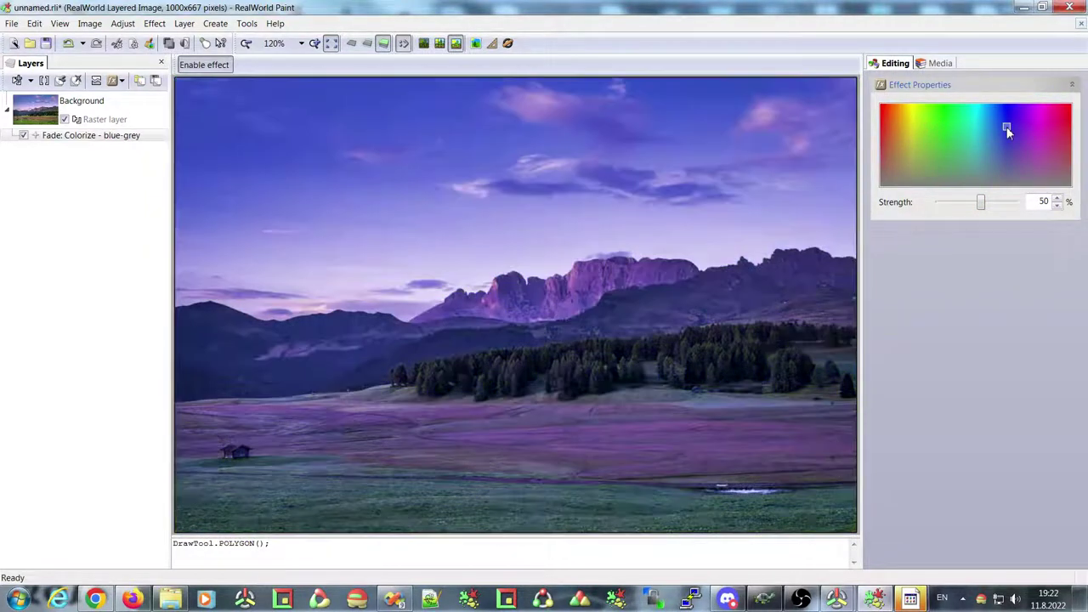
left_click(944, 128)
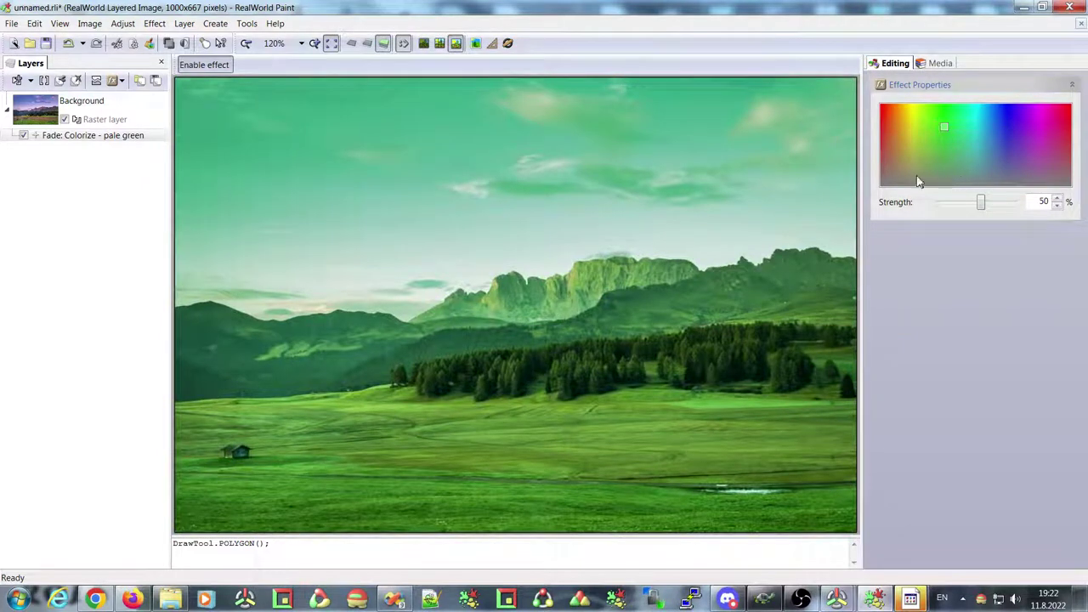
right_click(61, 141)
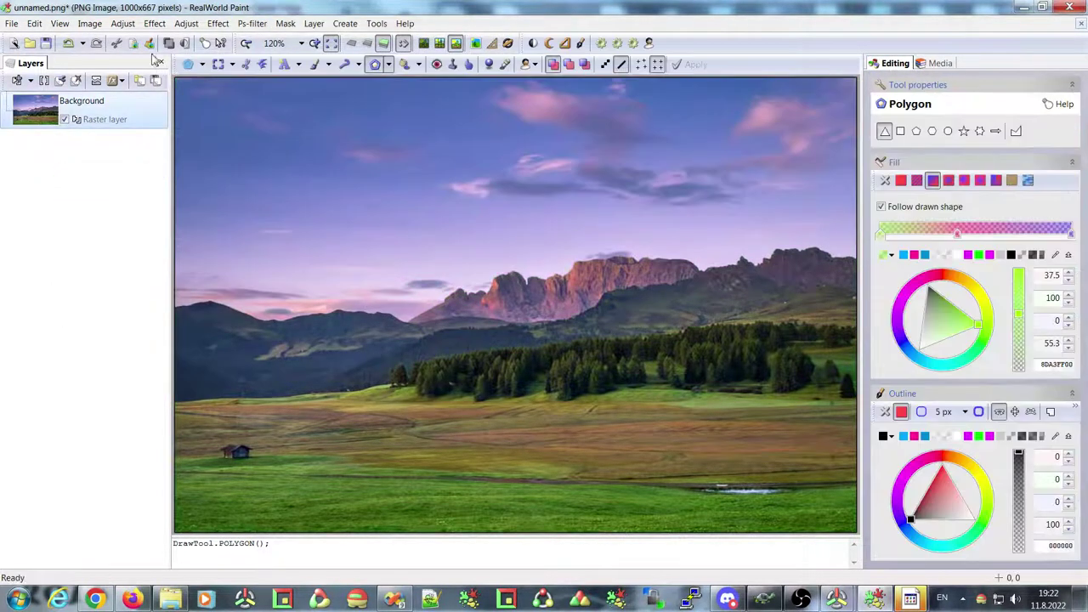
Add a Gaussian blur of amount 20 to the landscape and wrap it in a Fade effect.
left_click(156, 23)
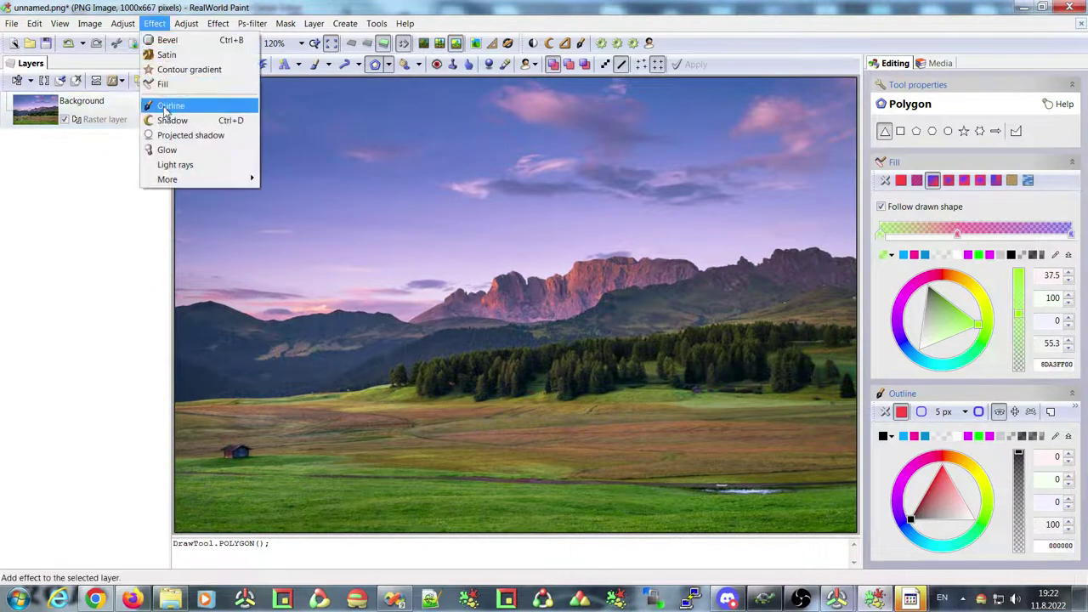
mouse_move(125, 23)
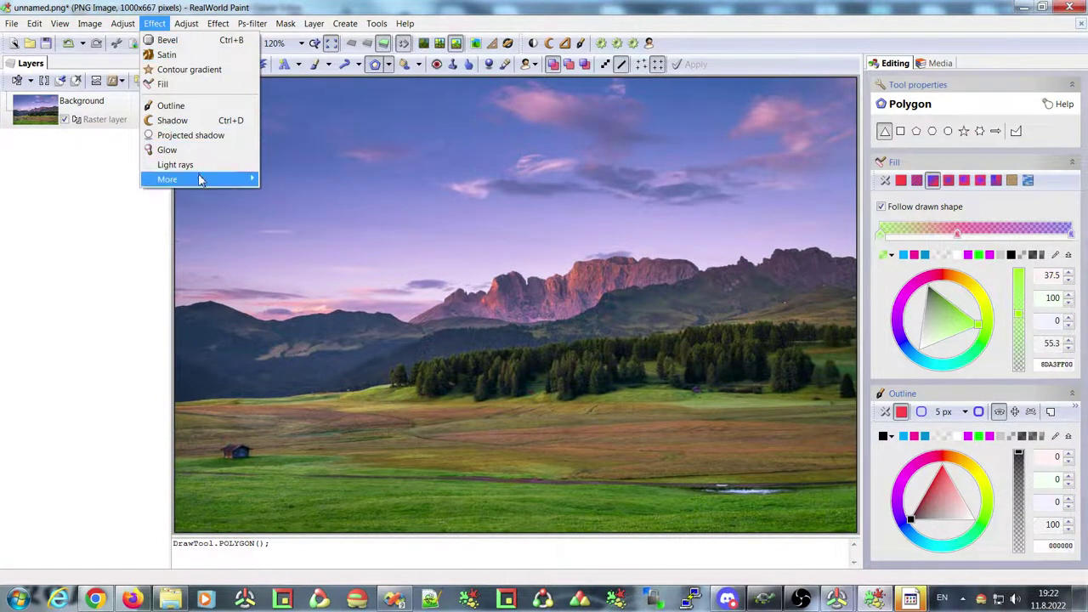
mouse_move(214, 182)
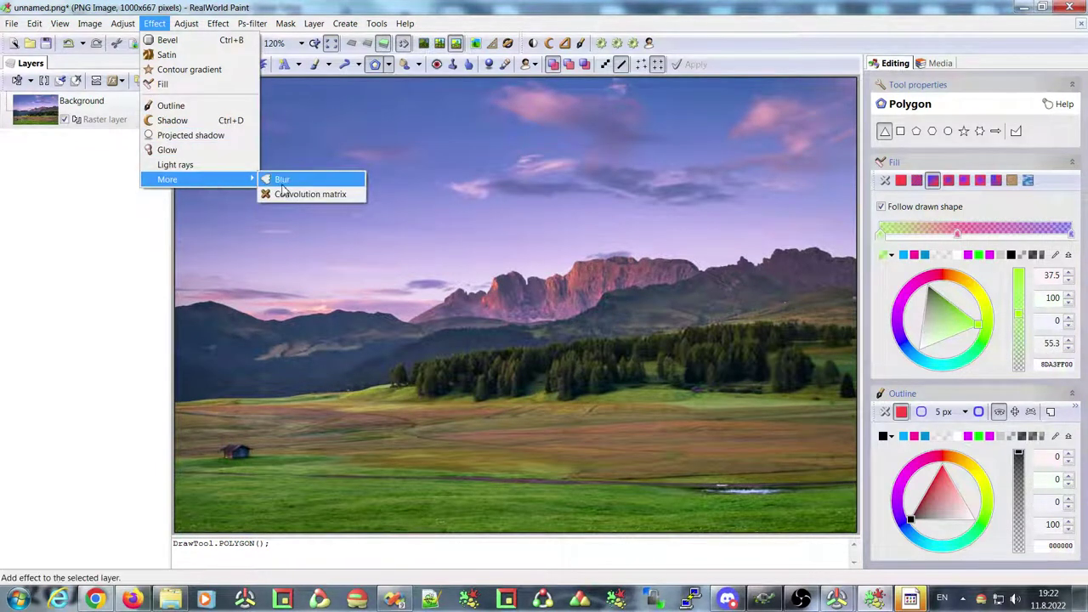
left_click(287, 182)
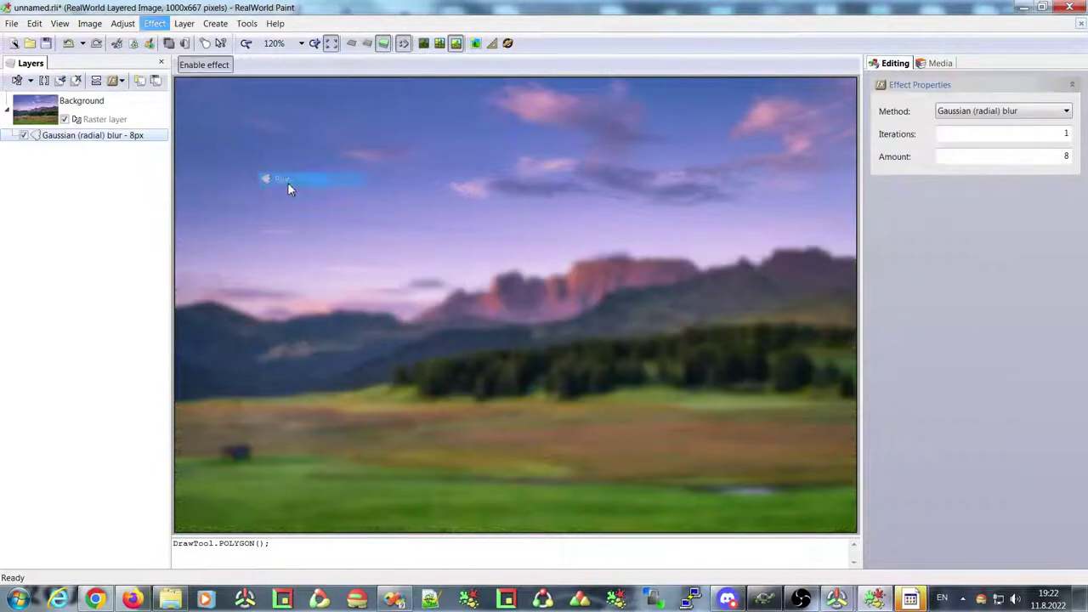
double_click(1066, 157)
type("20")
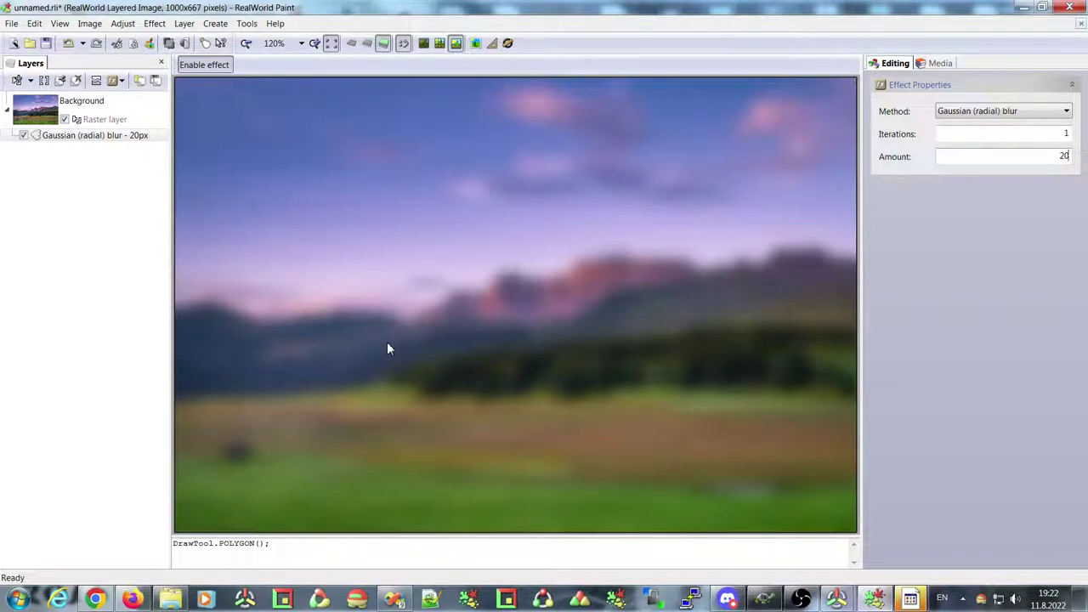
right_click(74, 137)
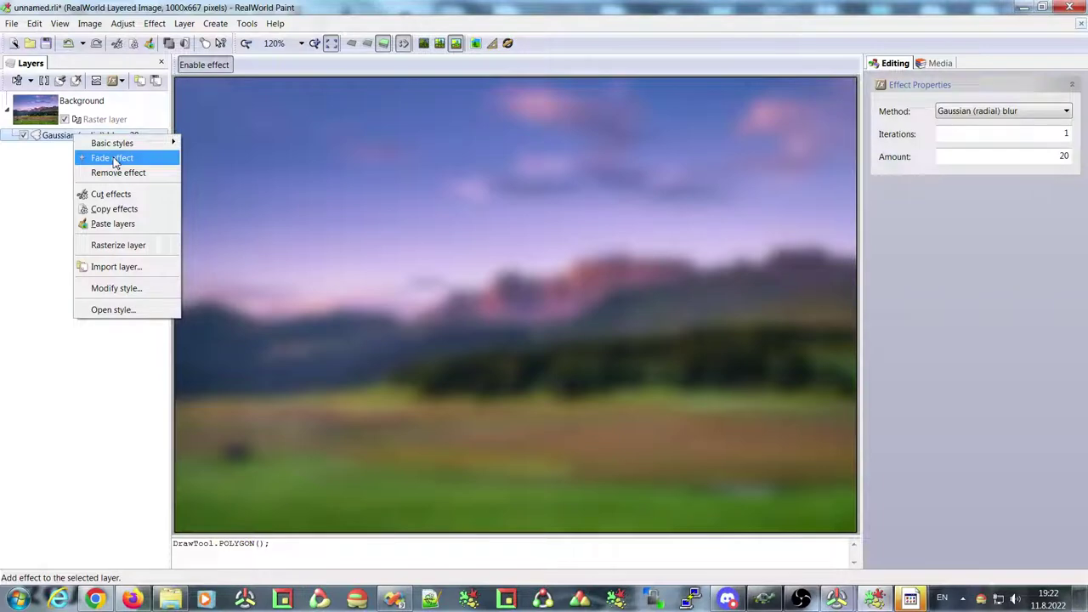
left_click(115, 162)
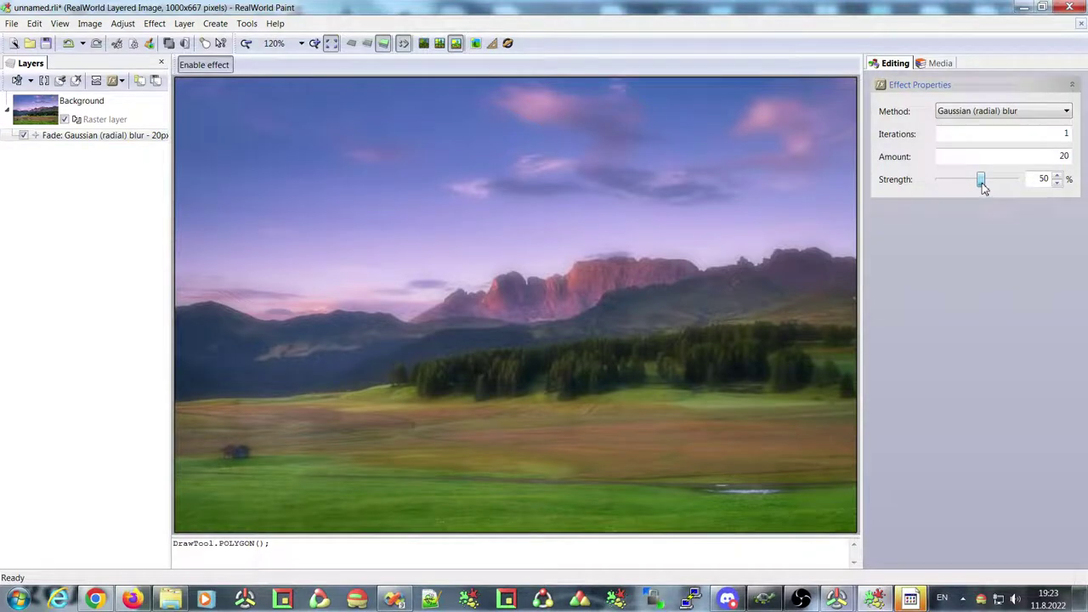
Set the blur fade strength to -150% to sharpen the landscape, inspect it, then minimize Paint.
left_click_drag(983, 187, 967, 187)
scroll(536, 317, "up", 4)
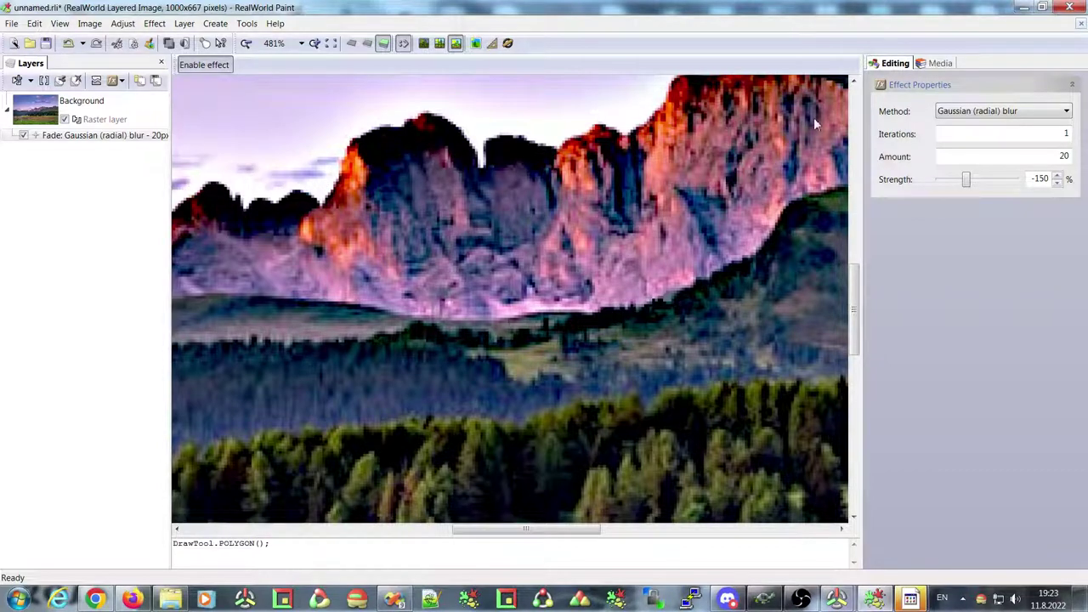
left_click(1025, 10)
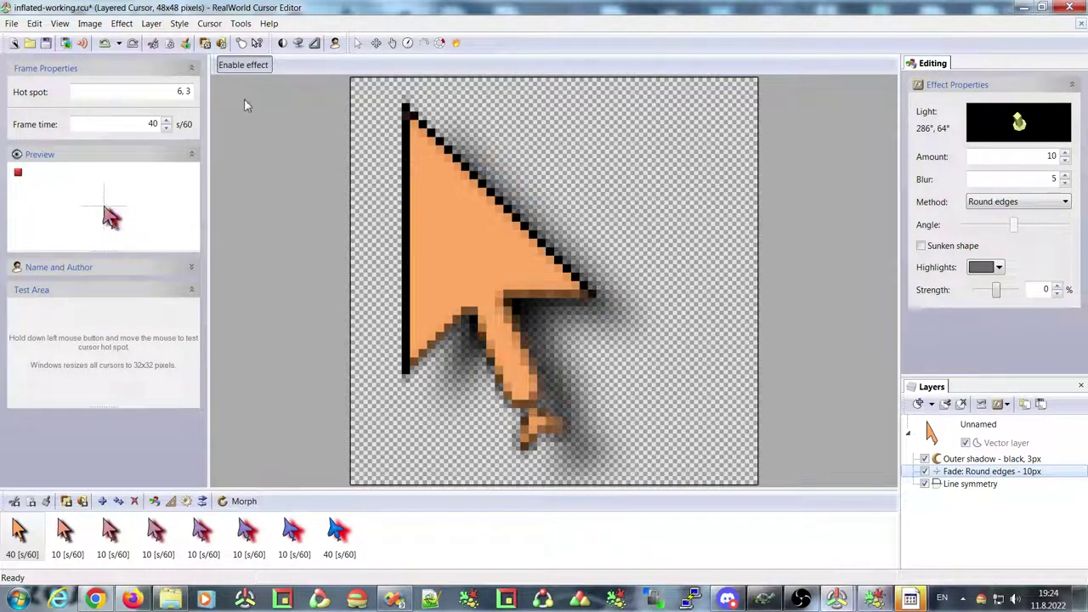
Browse the Cursor menu commands without choosing anything.
left_click(215, 27)
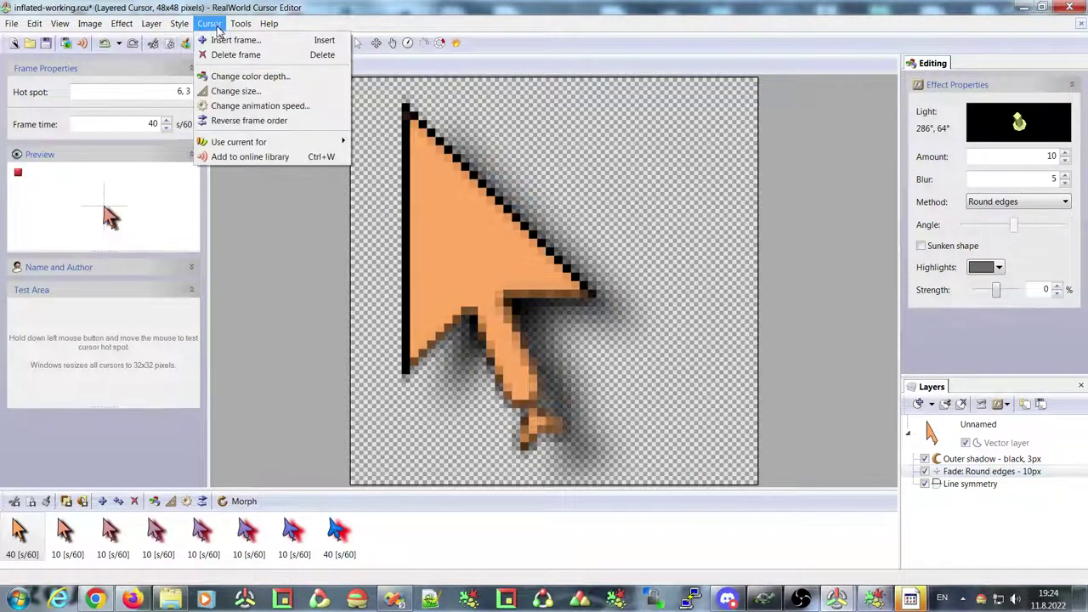
mouse_move(235, 146)
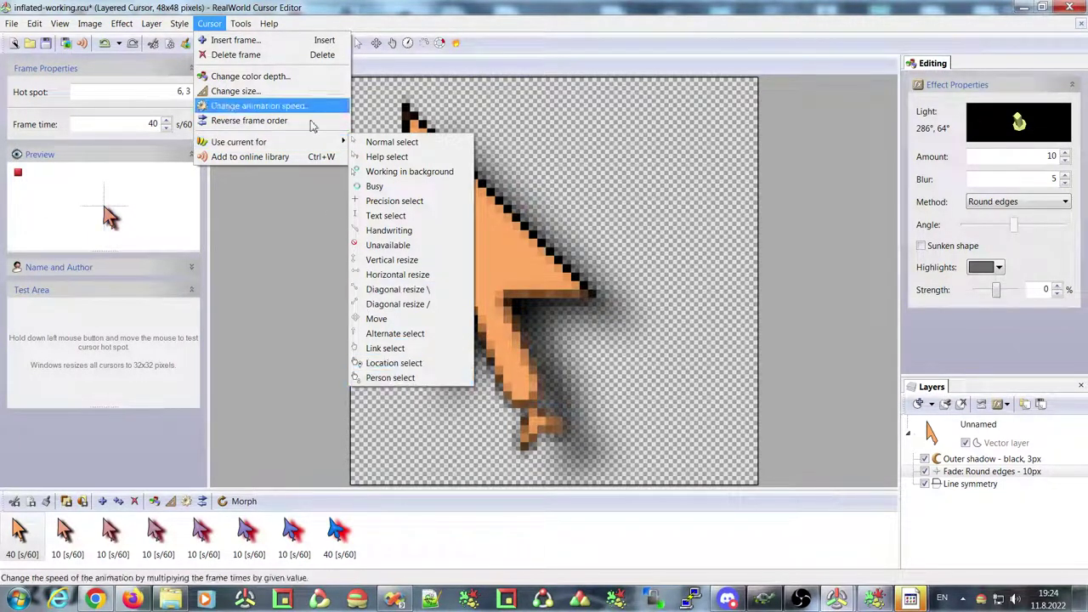
left_click(401, 100)
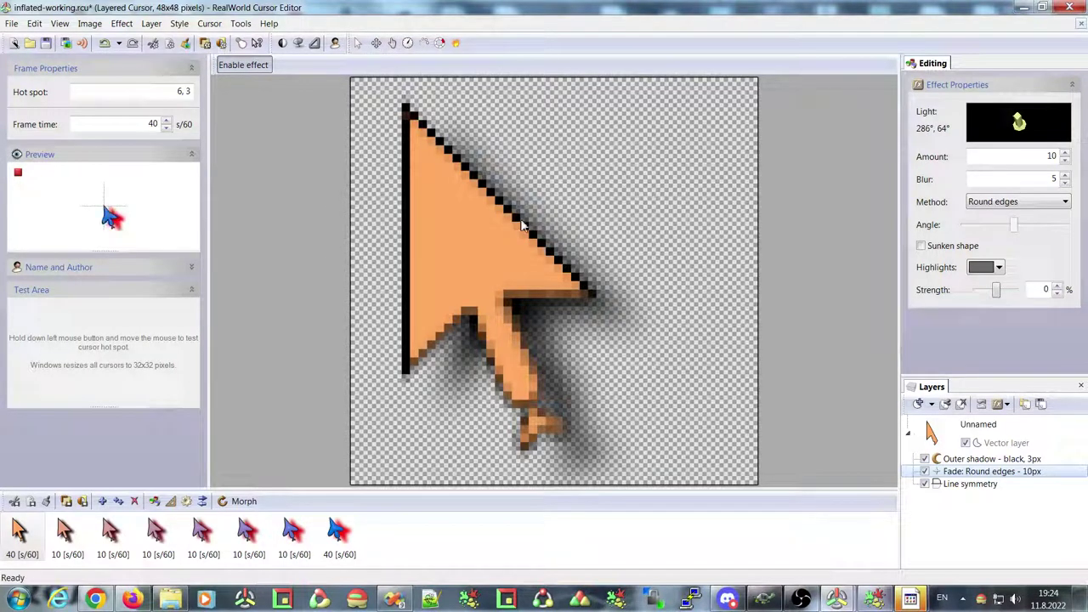
Close inflated-working.rcu without saving and start a new mouse cursor.
left_click(1081, 23)
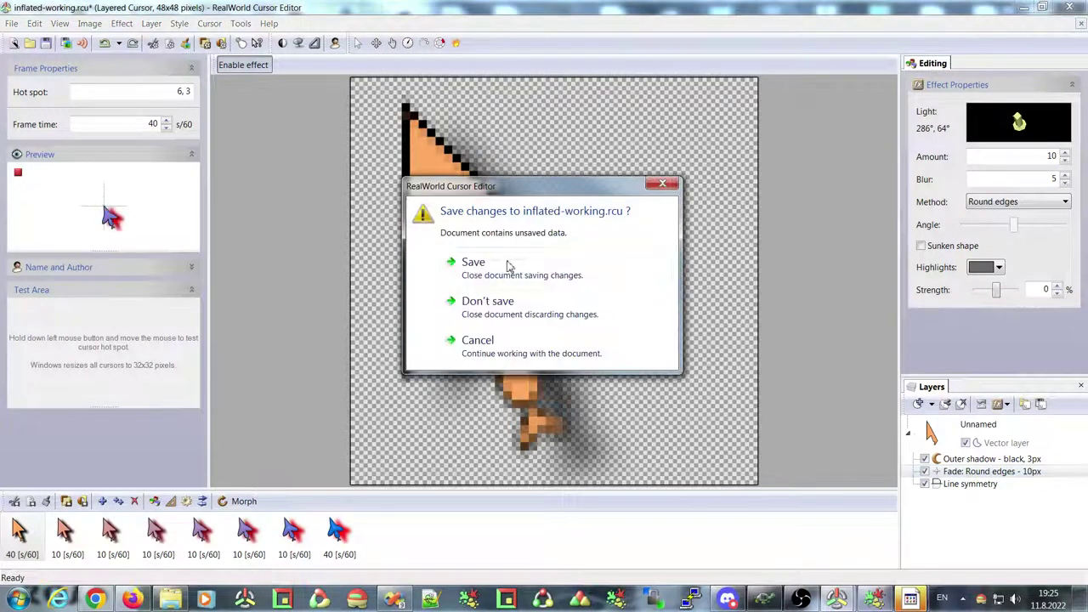
left_click(508, 309)
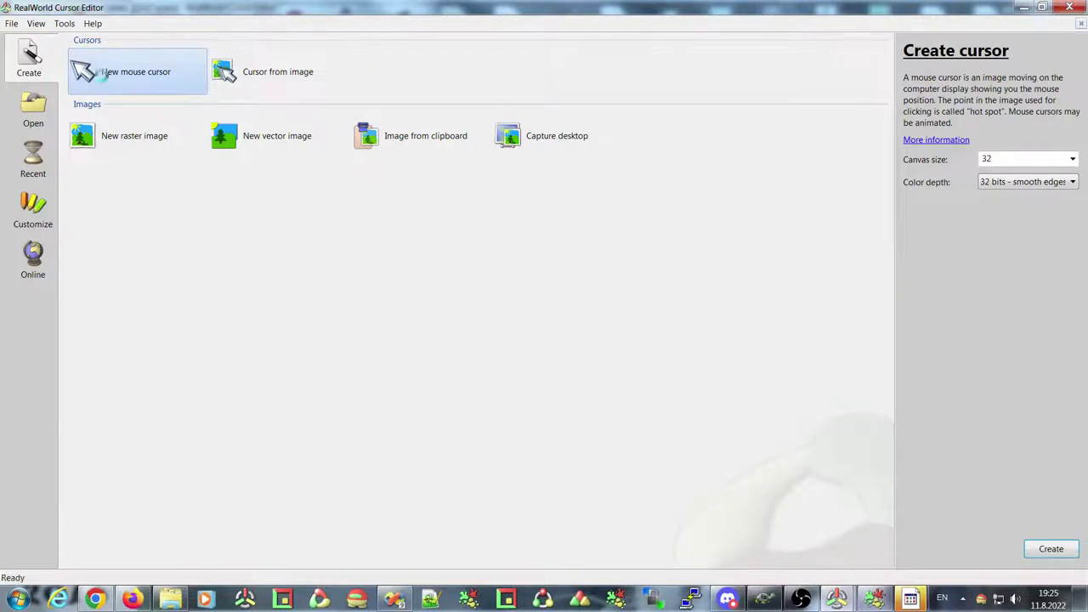
left_click(102, 75)
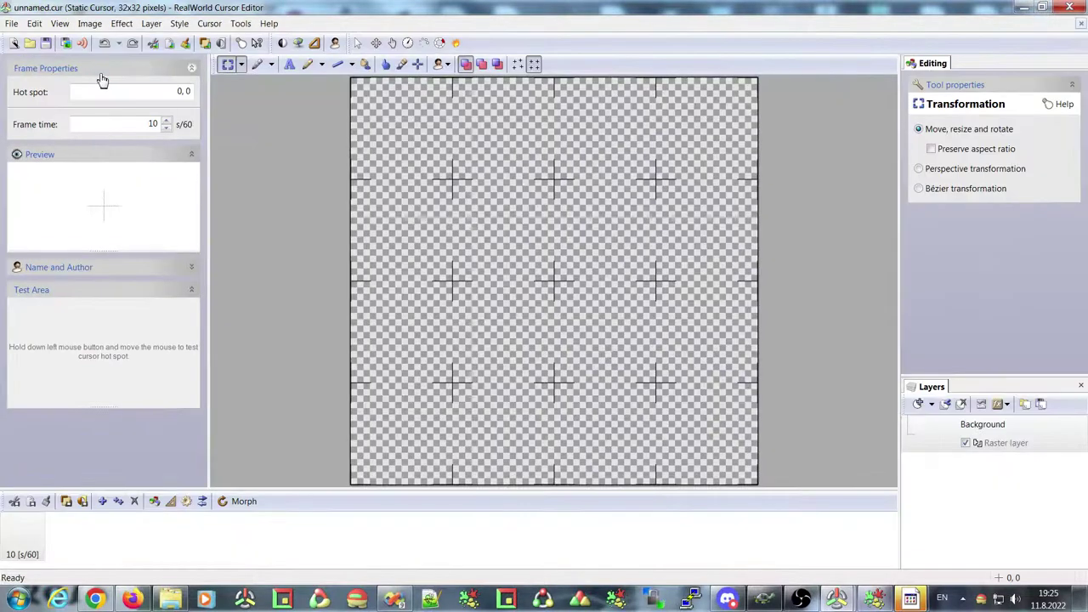
left_click(378, 45)
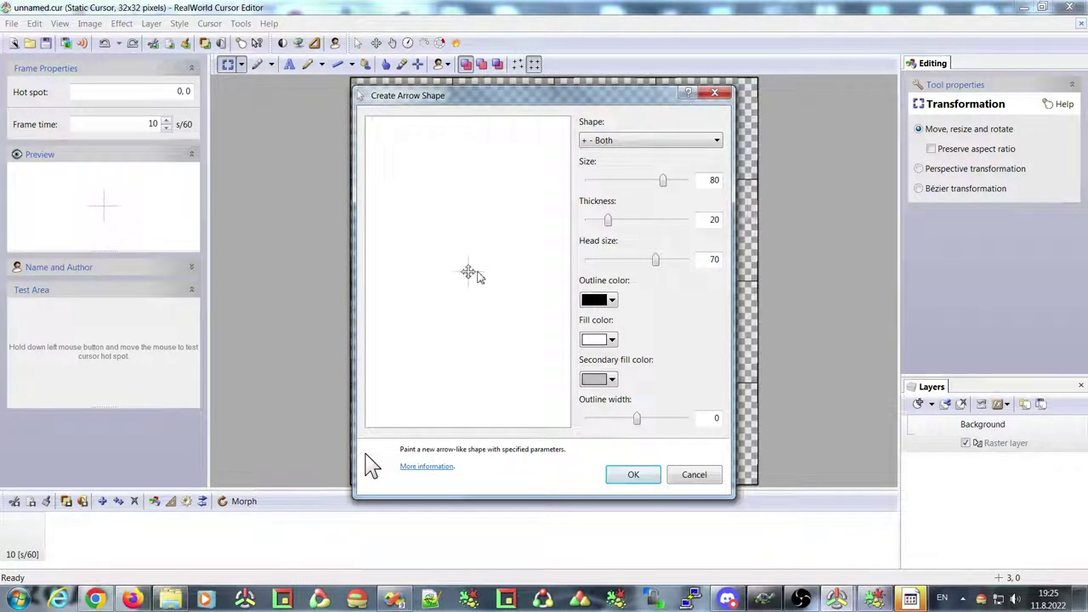
left_click(634, 474)
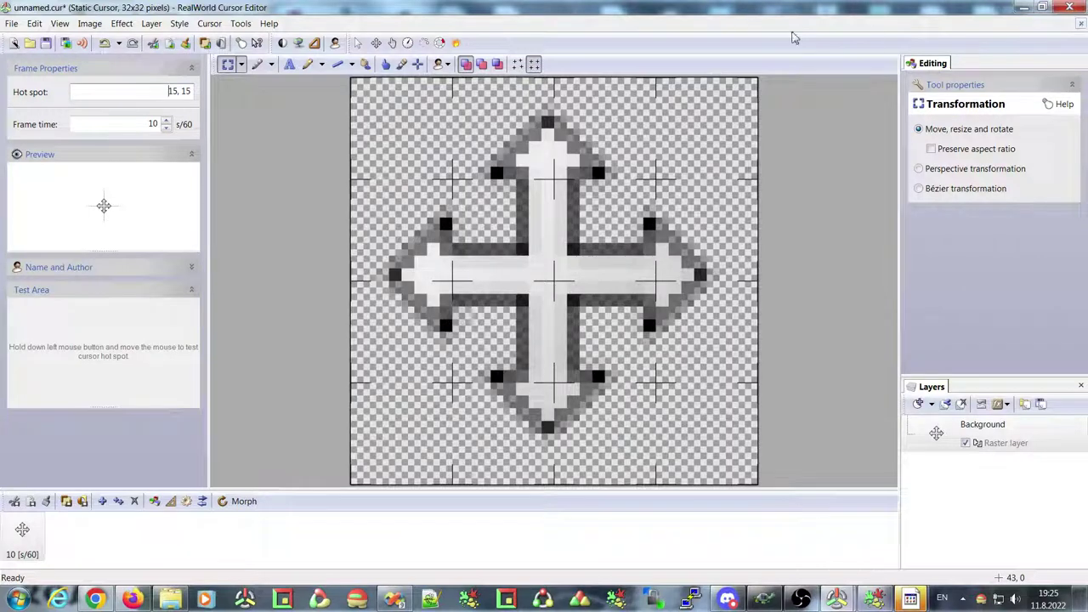
key("ctrl+z")
left_click(377, 43)
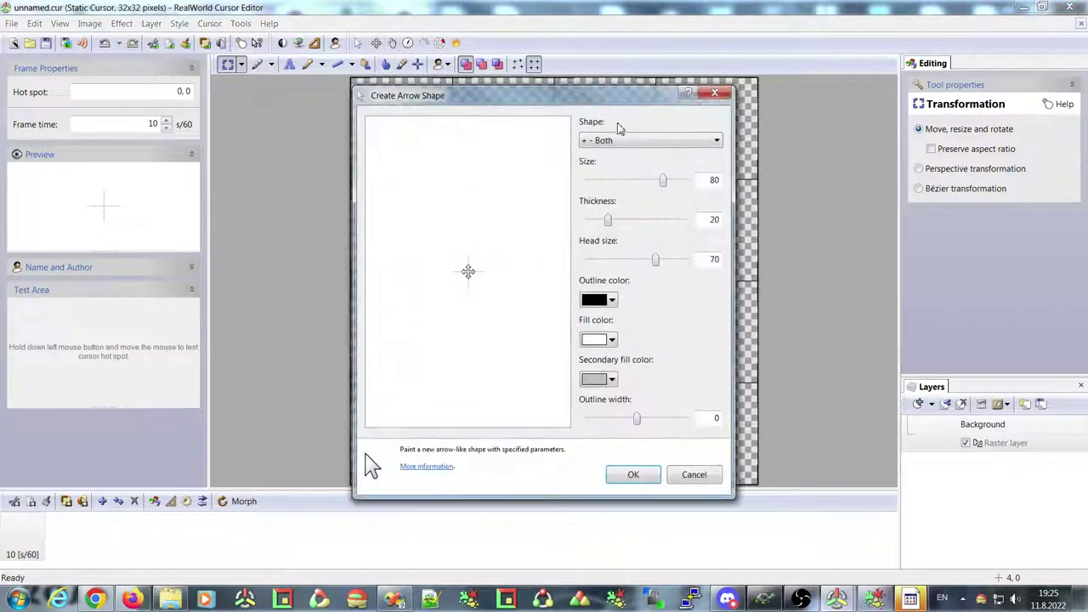
left_click(632, 141)
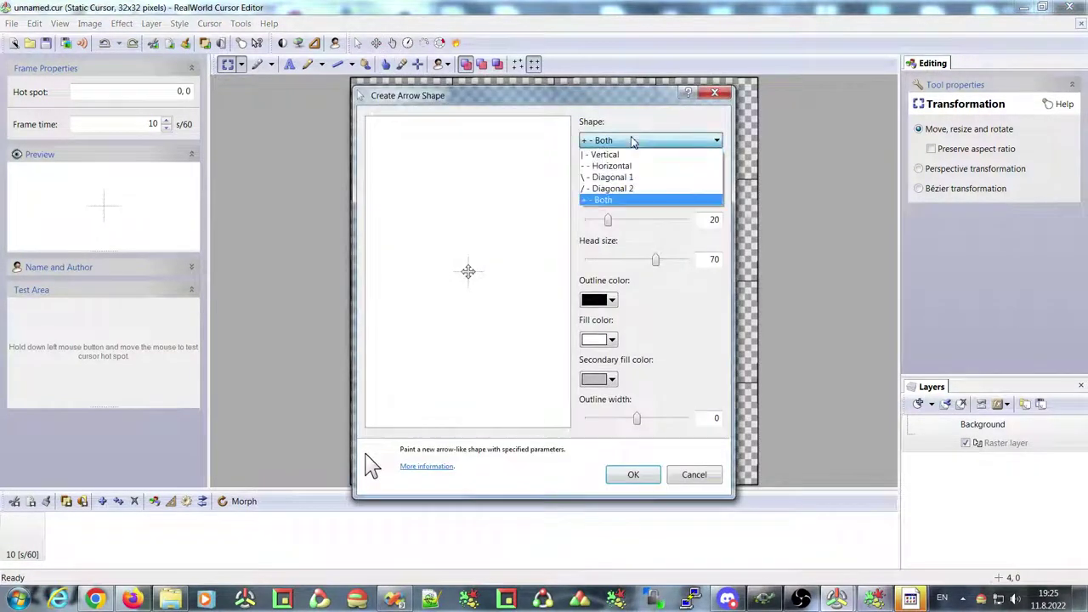
left_click(614, 177)
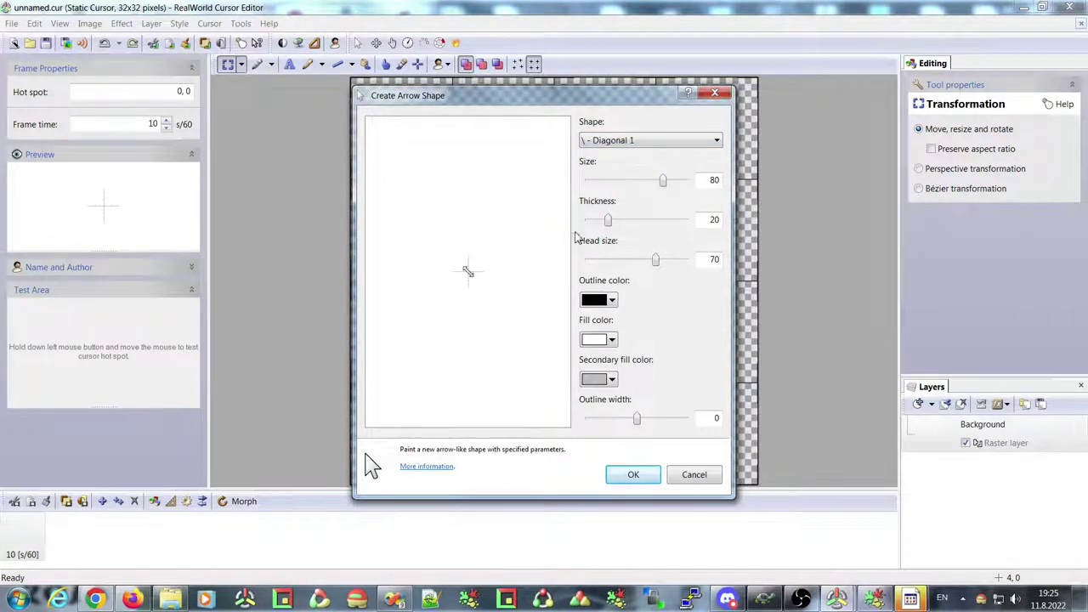
left_click_drag(663, 181, 702, 181)
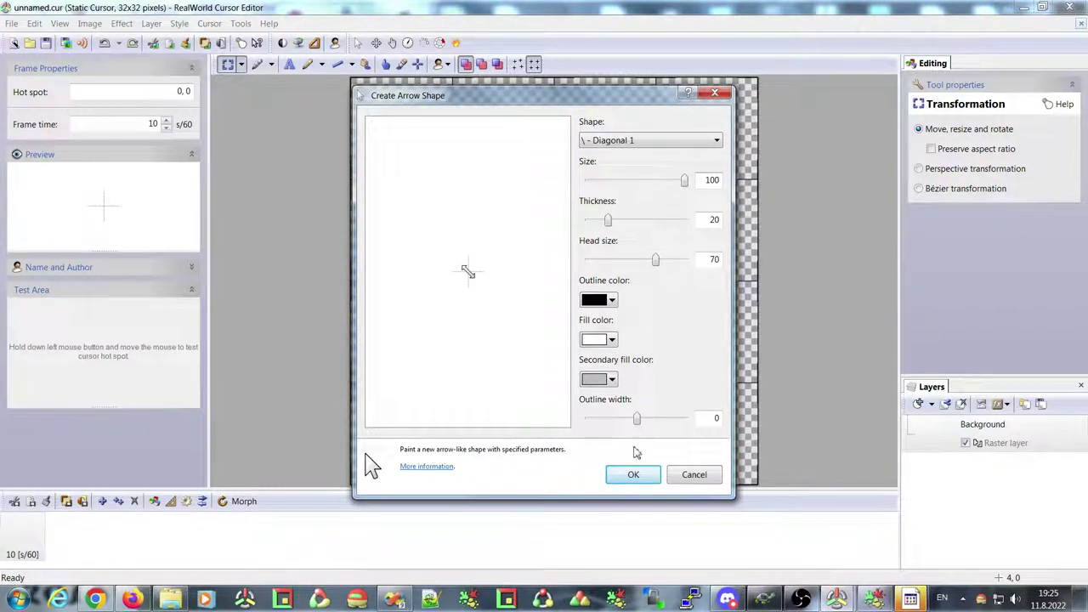
left_click_drag(637, 418, 675, 421)
left_click(611, 300)
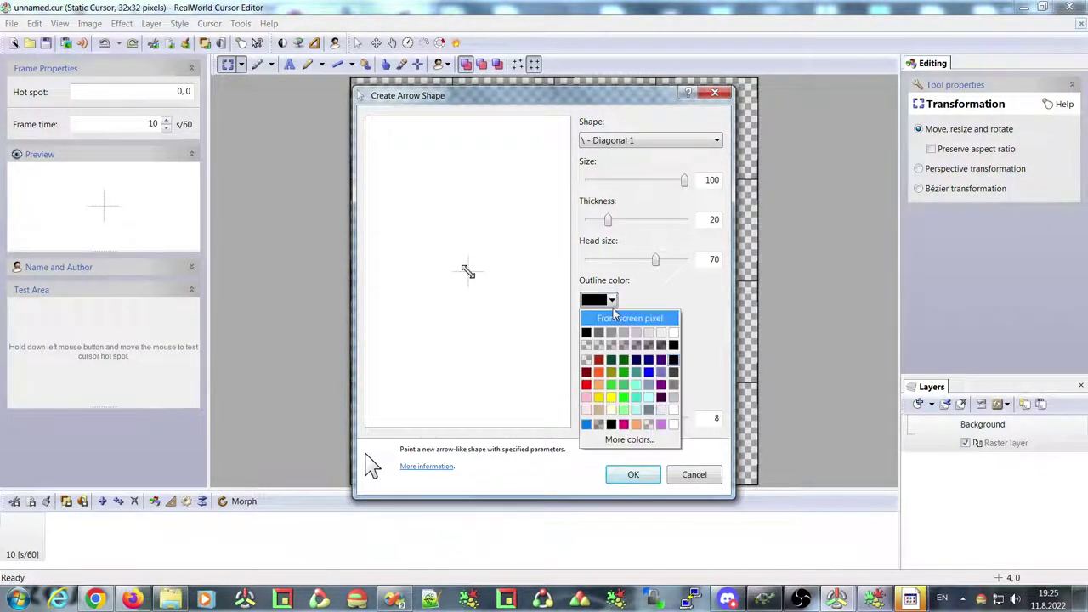
left_click(612, 300)
left_click(612, 338)
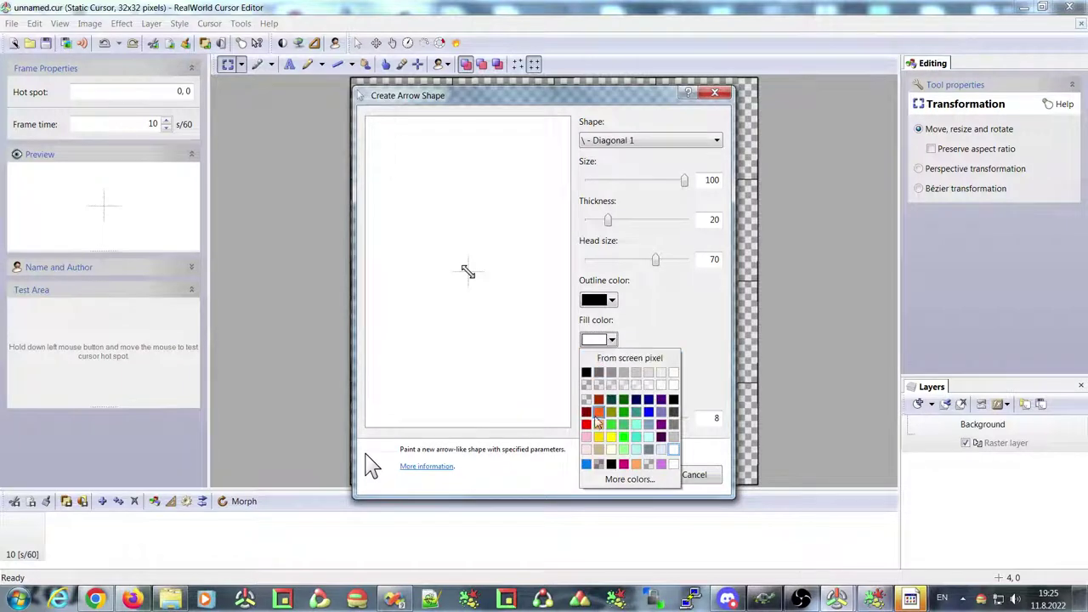
left_click(596, 412)
left_click(612, 380)
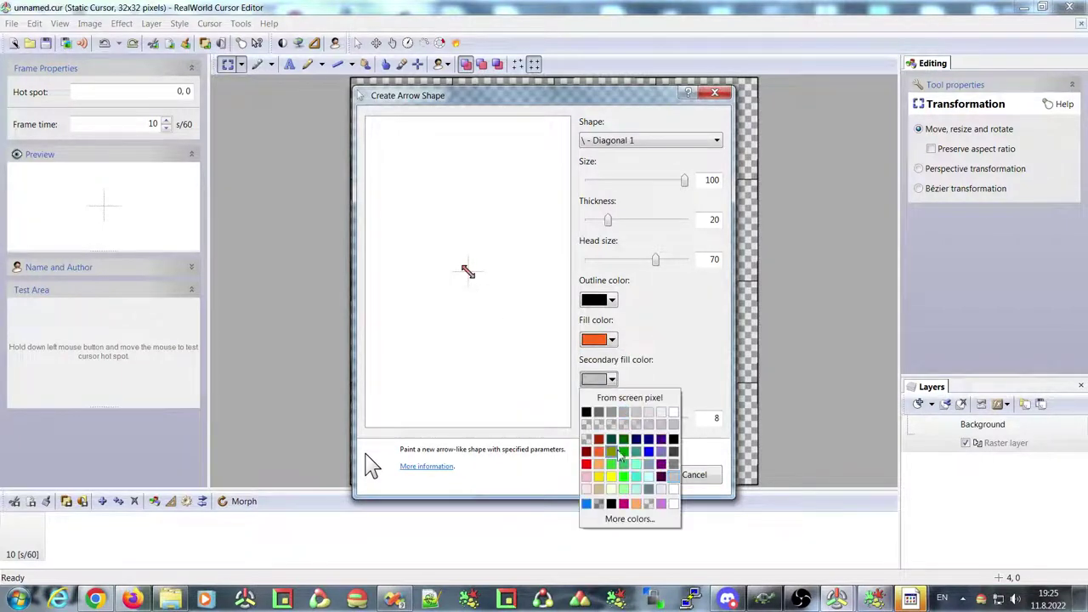
left_click(609, 478)
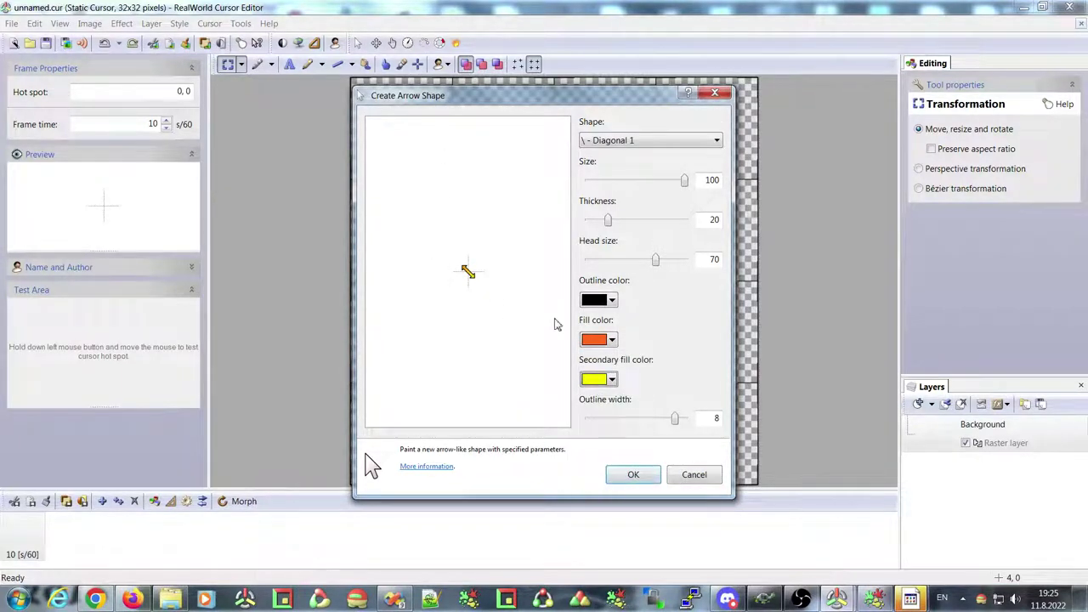
left_click(633, 476)
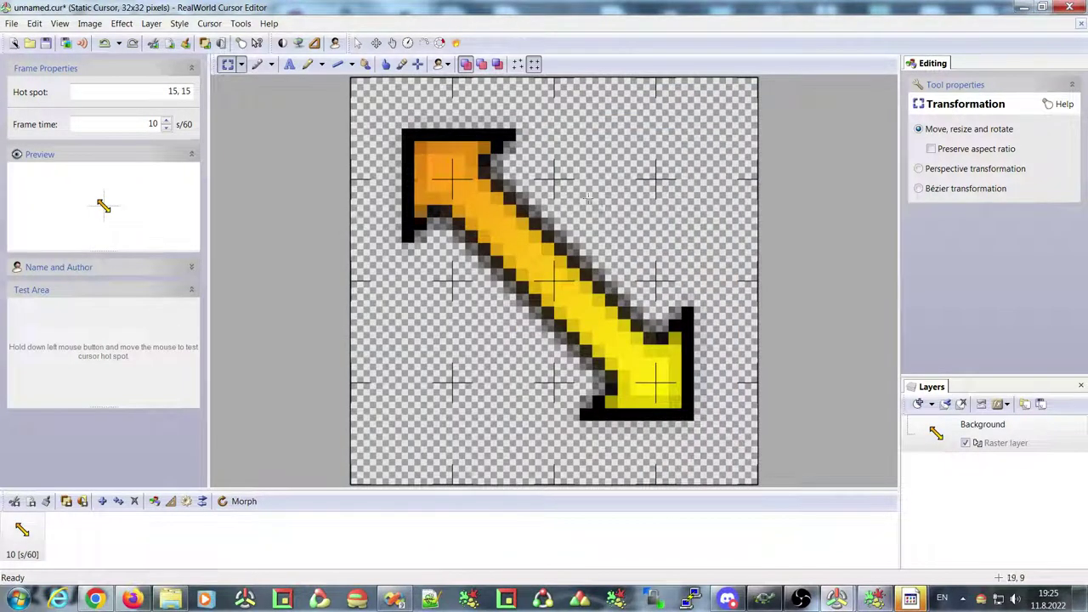
key("ctrl+z")
In the hand shape wizard, set Size 100, Outline width 3 and a green secondary fill.
left_click(393, 44)
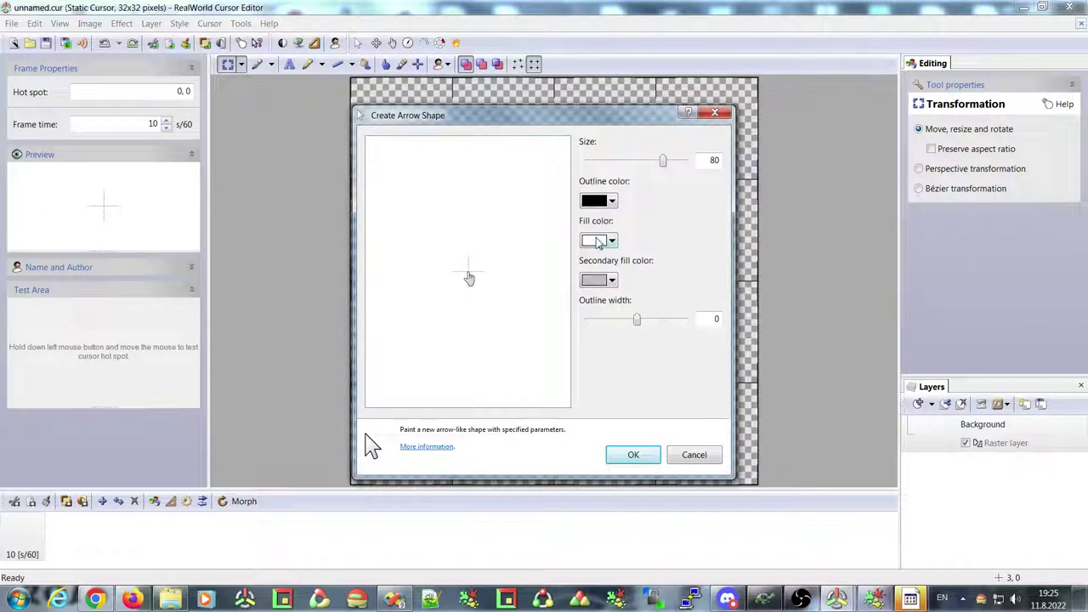
left_click(683, 166)
left_click(683, 164)
left_click(640, 323)
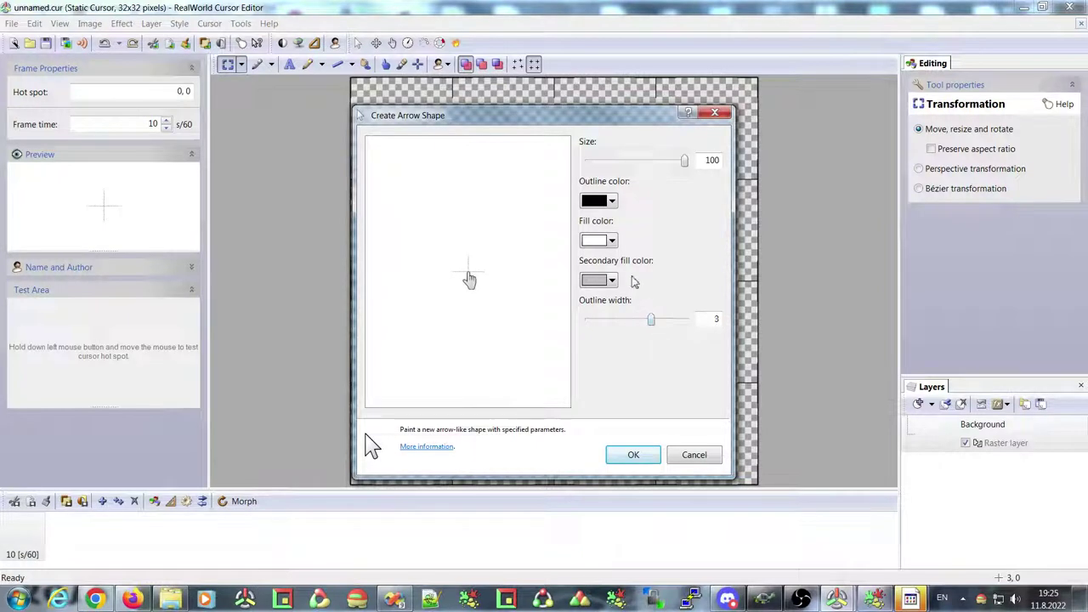
left_click(610, 280)
left_click(625, 379)
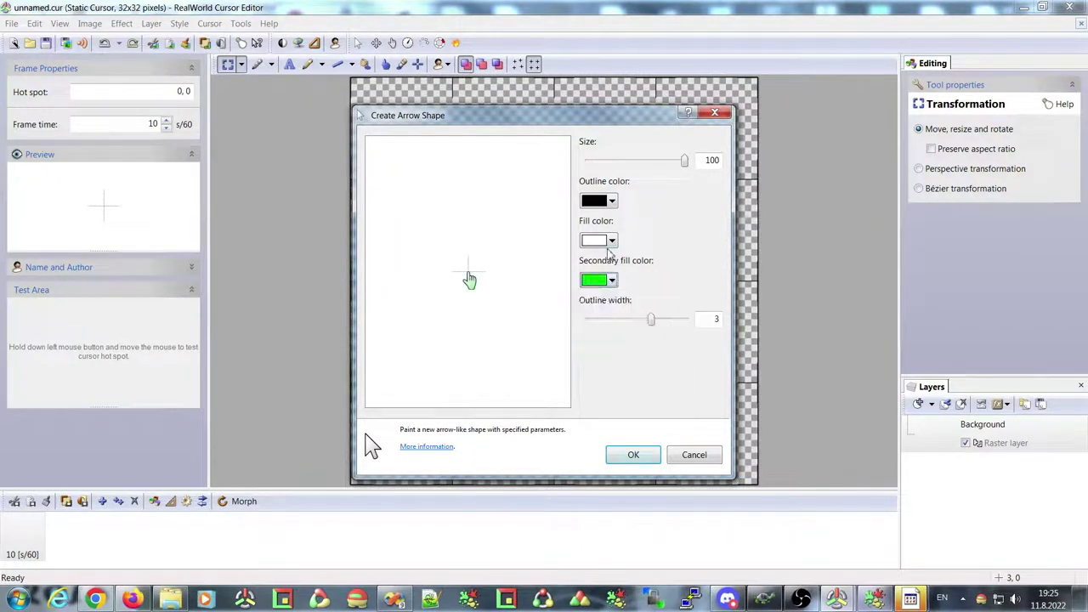
Settle on a mint-green fill colour after trying green and dark blue, and draw the hand.
left_click(610, 241)
left_click(624, 328)
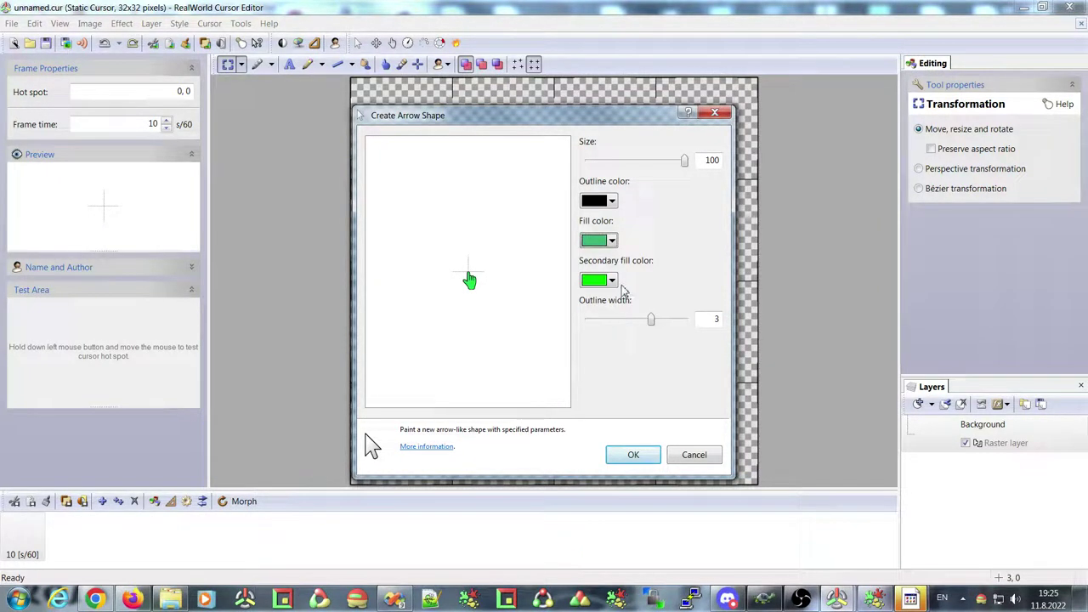
left_click(612, 242)
left_click(648, 315)
left_click(611, 242)
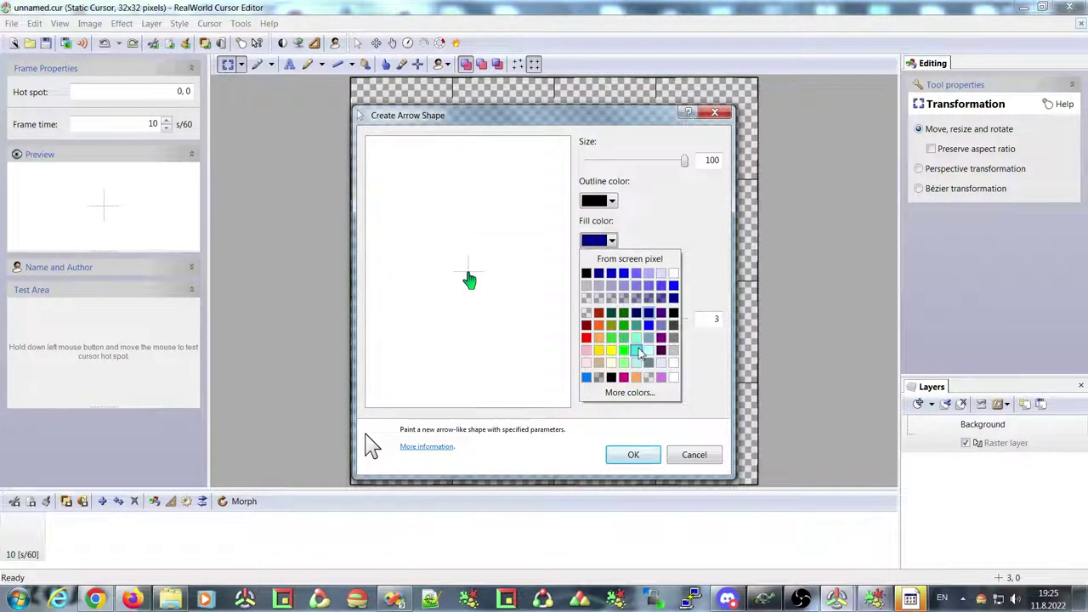
left_click(636, 349)
left_click(629, 454)
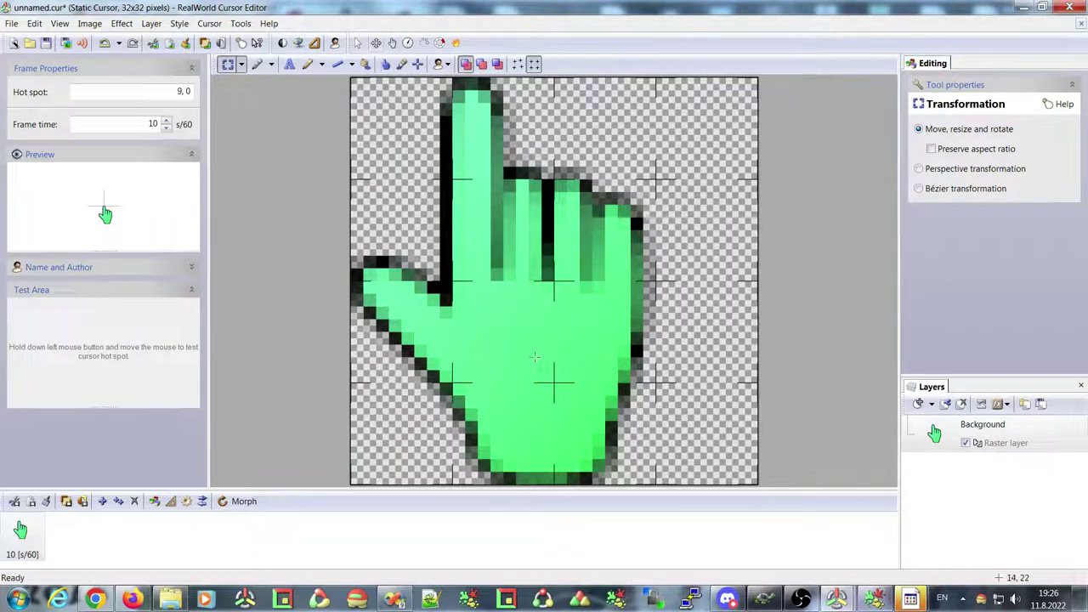
left_click(934, 434)
In Visual Studio's Solution Explorer, browse past Misc Files to Resource.h and RWOperationImageRaster.cpp.
left_click(394, 600)
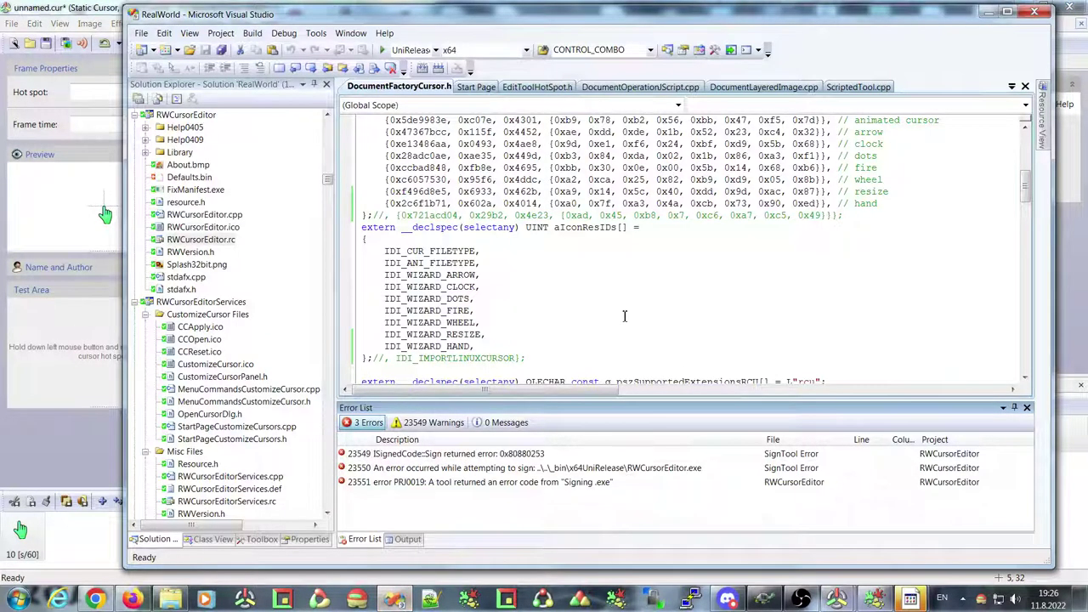
left_click(195, 341)
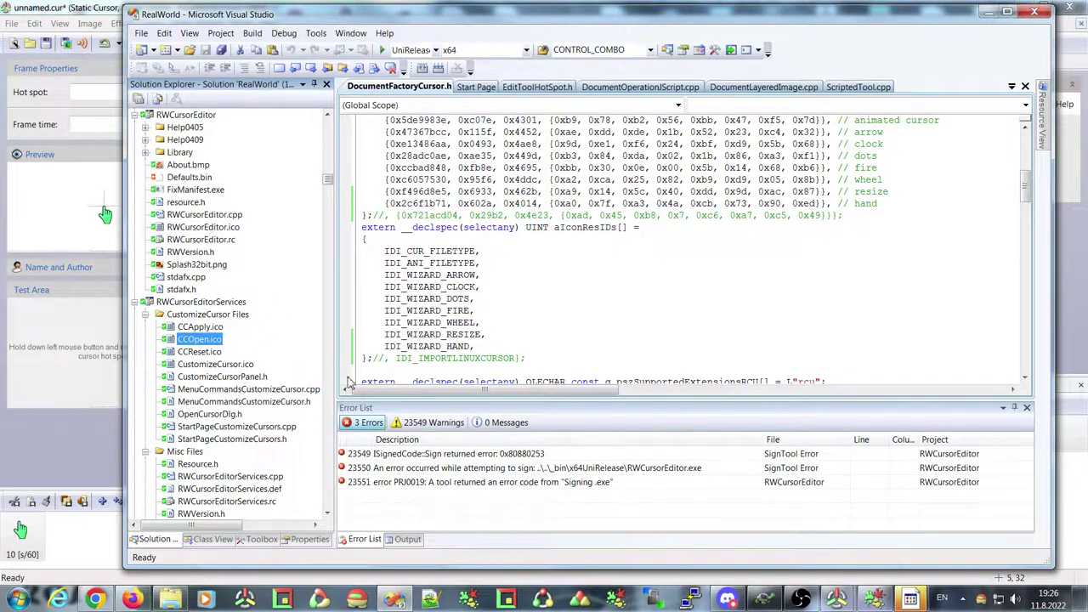
key("Down")
key("Down")
key("Down")
key("Down")
key("Down")
key("Down")
key("Down")
key("Down")
key("Down")
key("Down")
key("Down")
key("Down")
key("Down")
key("Down")
key("Down")
key("Down")
key("Down")
key("Down")
key("Down")
key("Down")
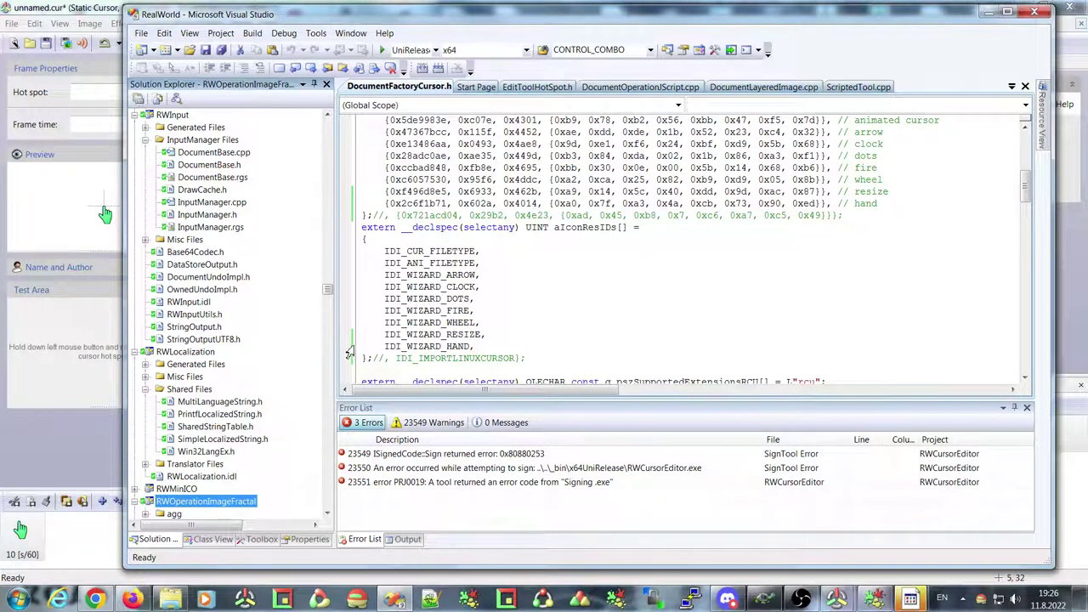
scroll(333, 480, "down", 10)
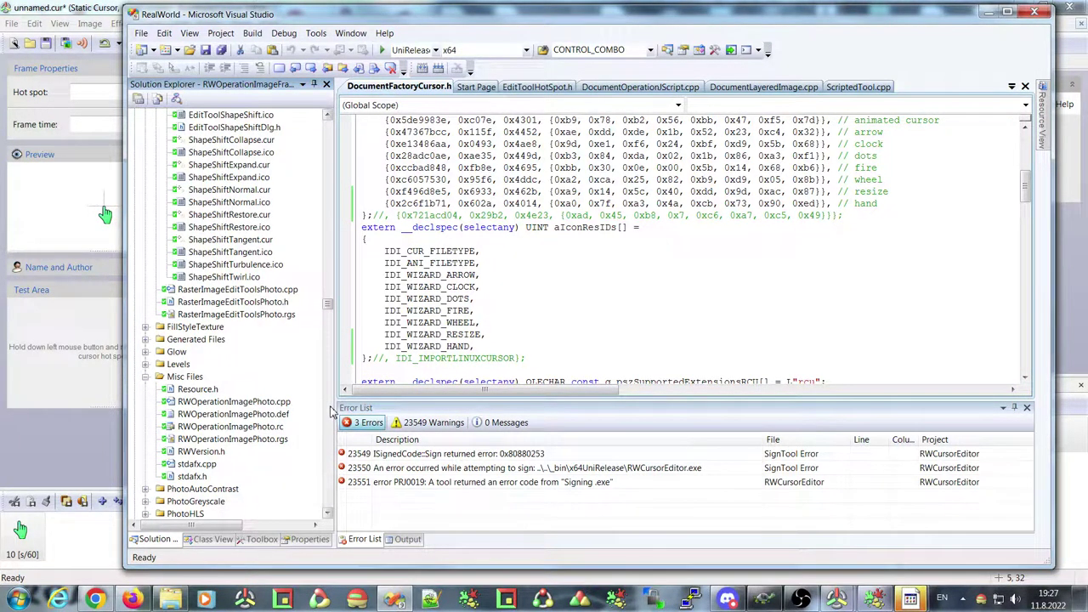
left_click(188, 378)
scroll(275, 365, "up", 4)
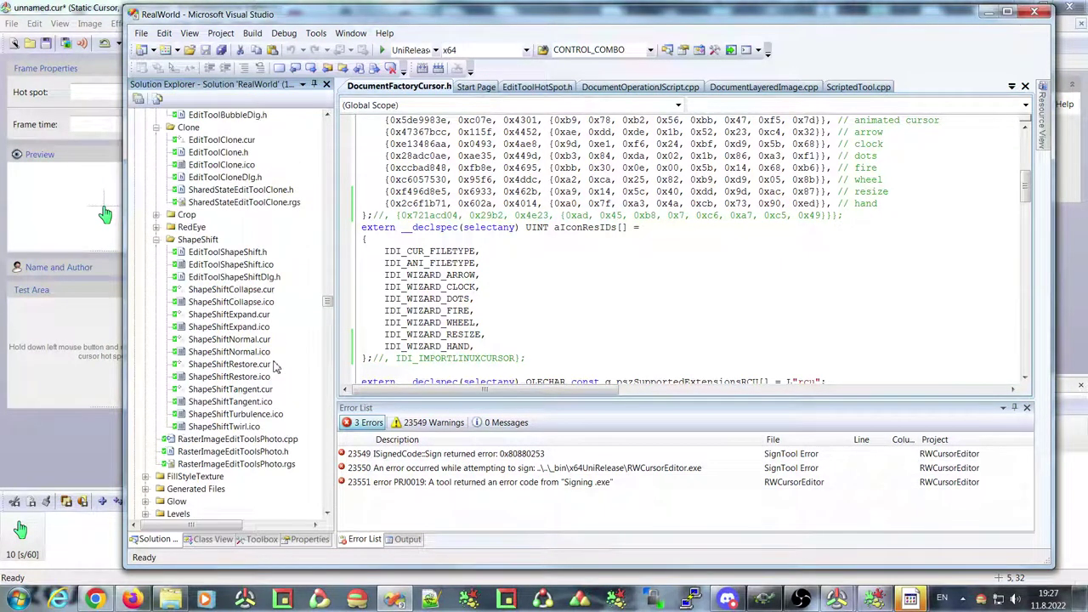
scroll(274, 365, "up", 5)
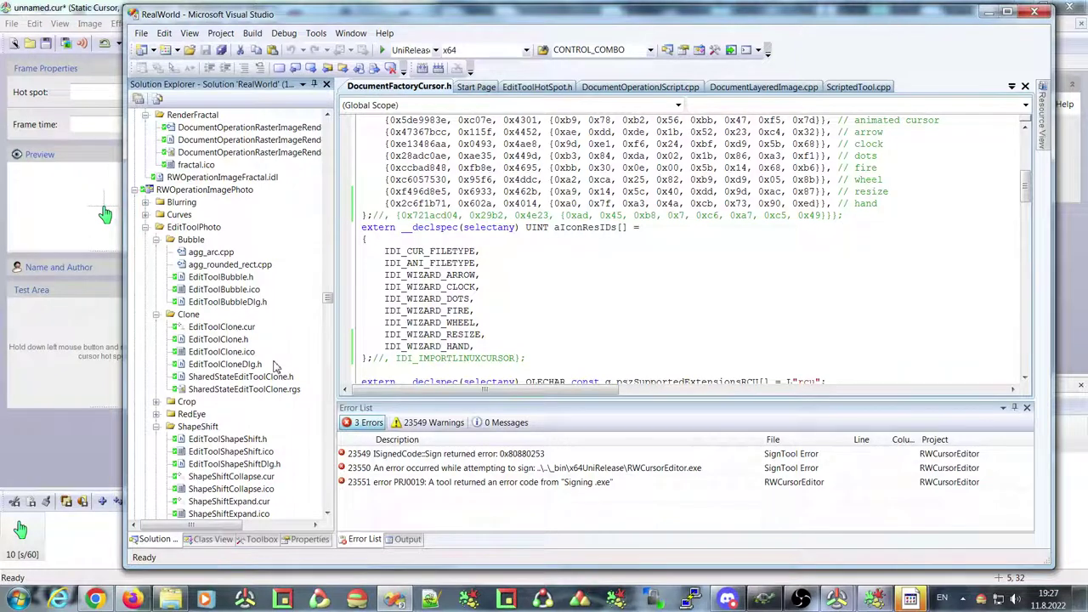
scroll(273, 328, "down", 11)
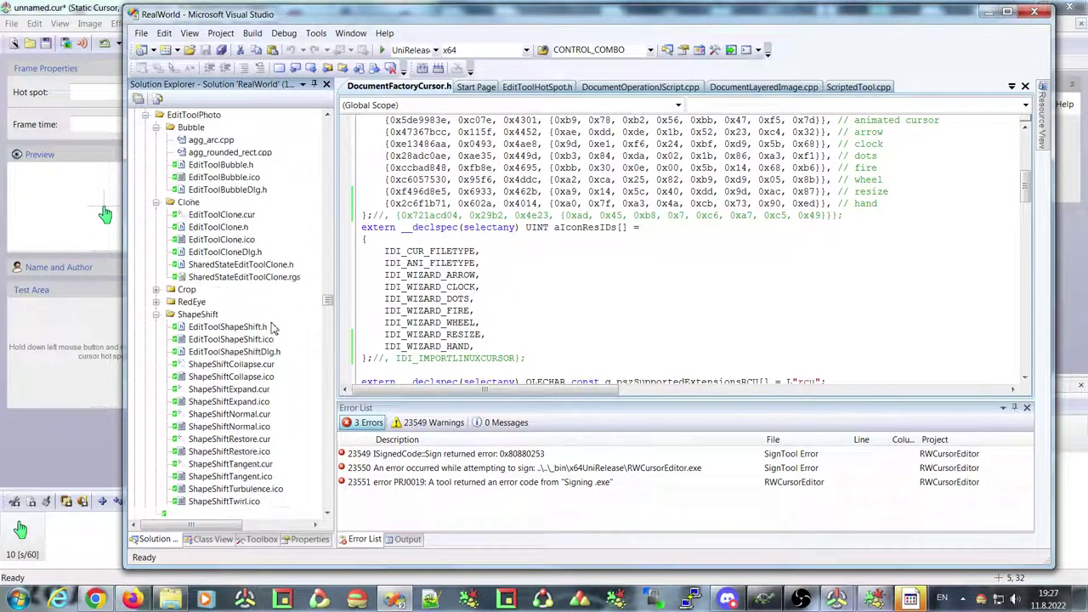
scroll(274, 328, "down", 8)
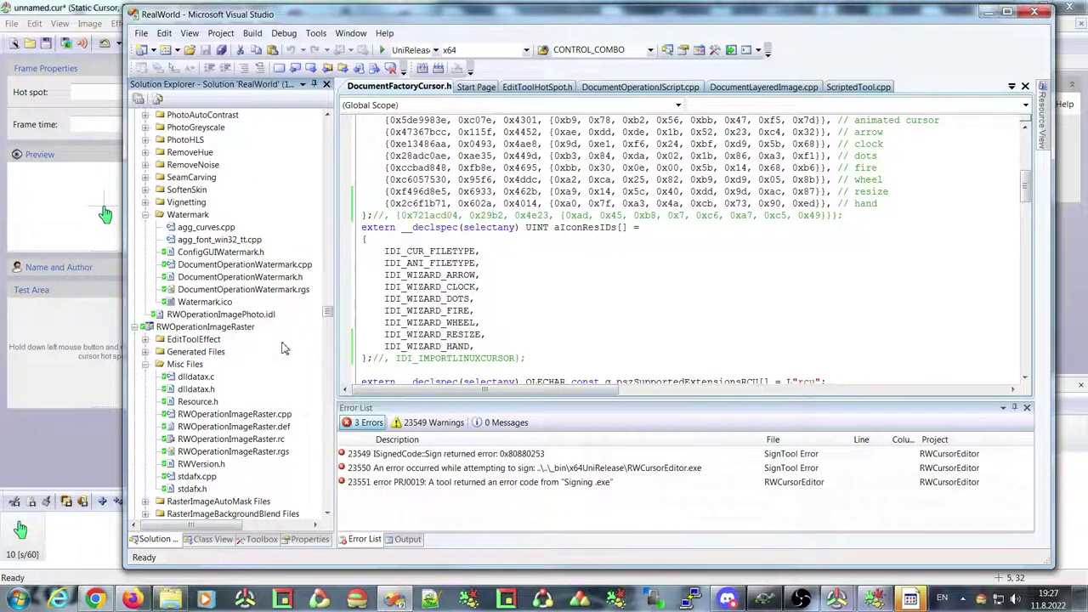
scroll(284, 348, "down", 4)
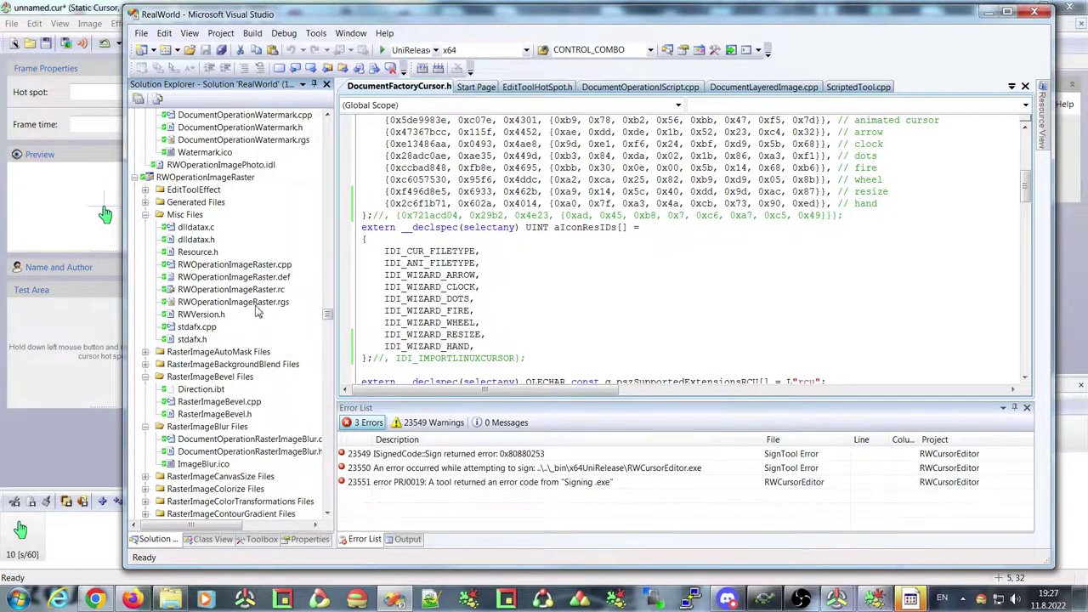
left_click(213, 253)
left_click(238, 267)
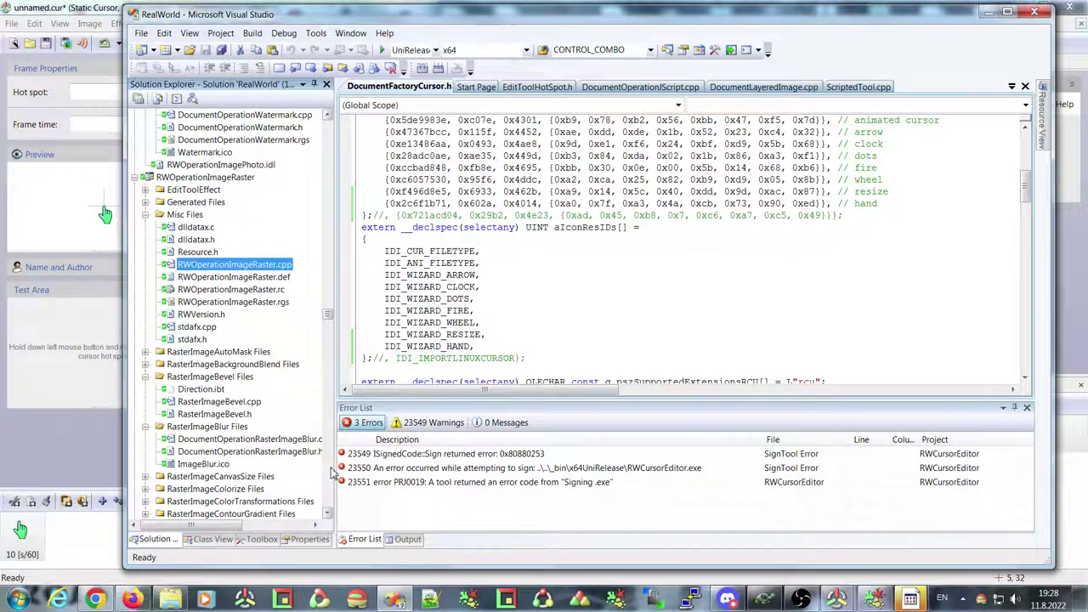
Page further down the project tree and open DocumentOperationAnimationMorph.cpp in the editor.
scroll(230, 404, "down", 15)
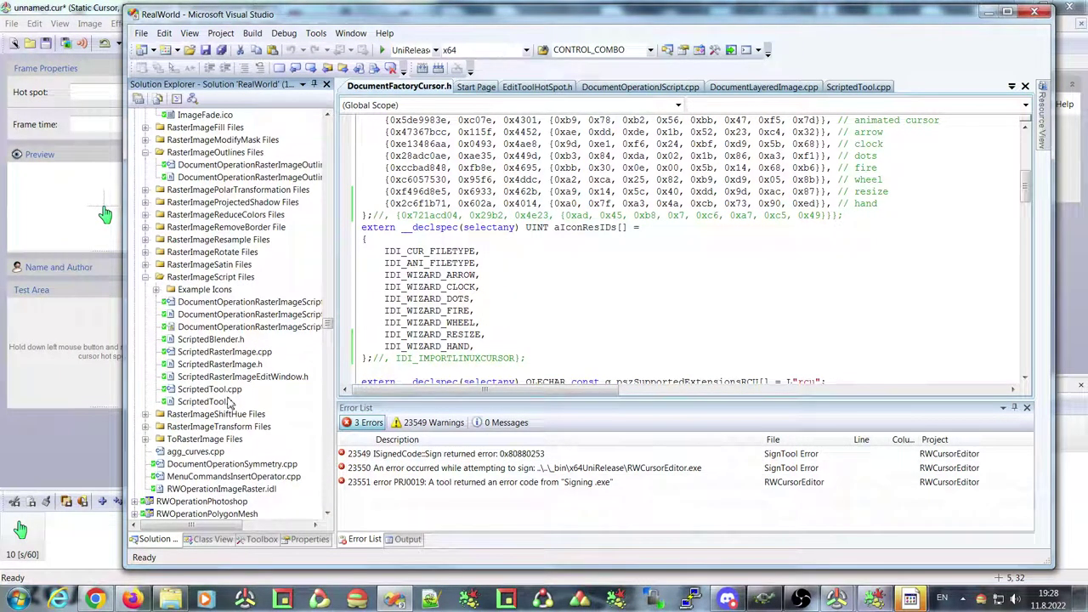
left_click(225, 340)
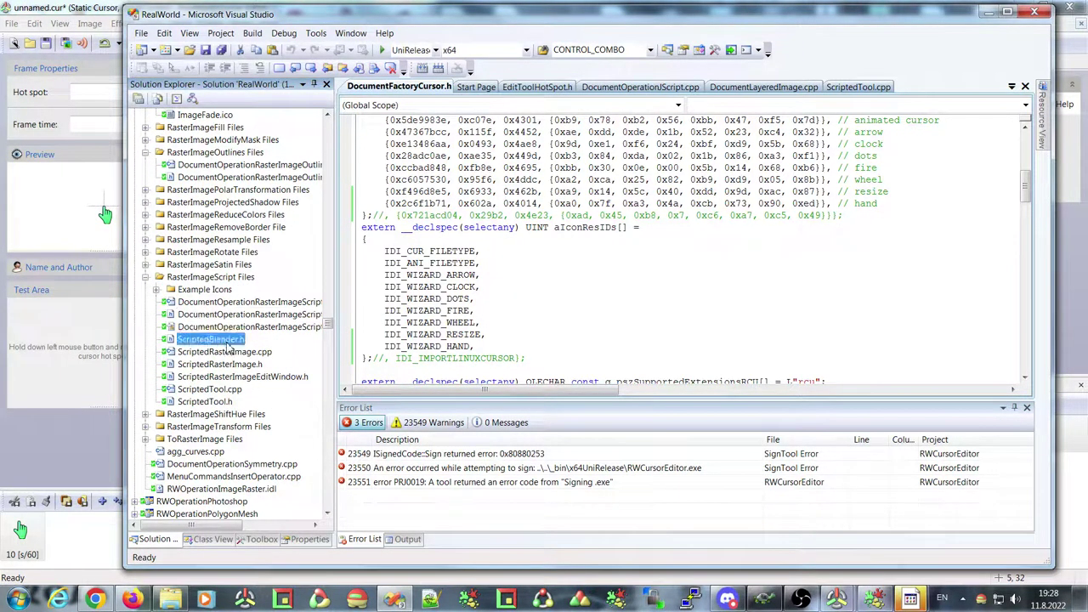
key("Page_Down")
key("Page_Down")
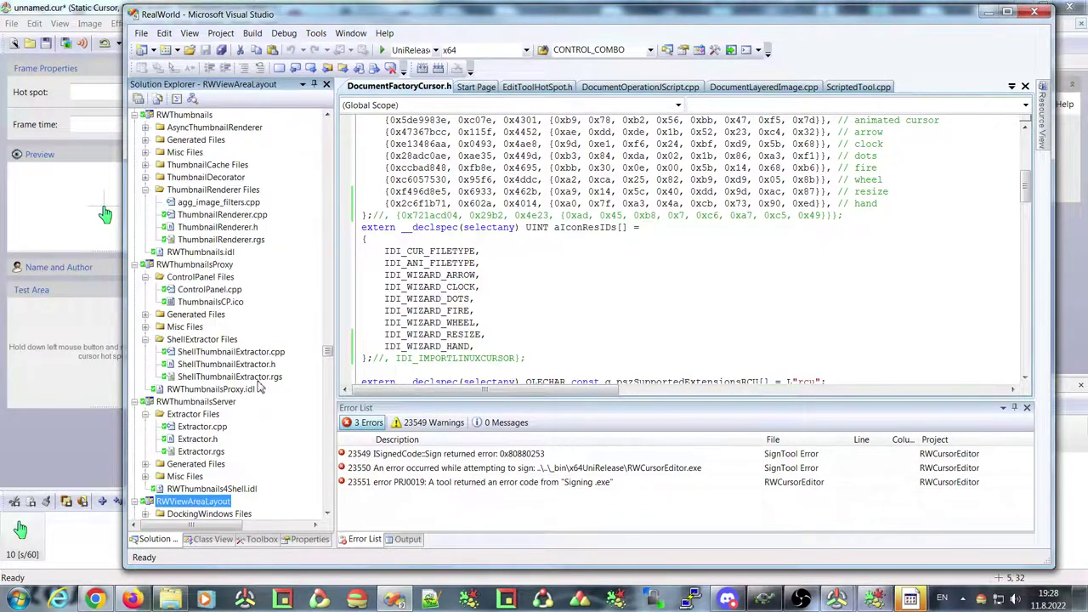
key("Page_Down")
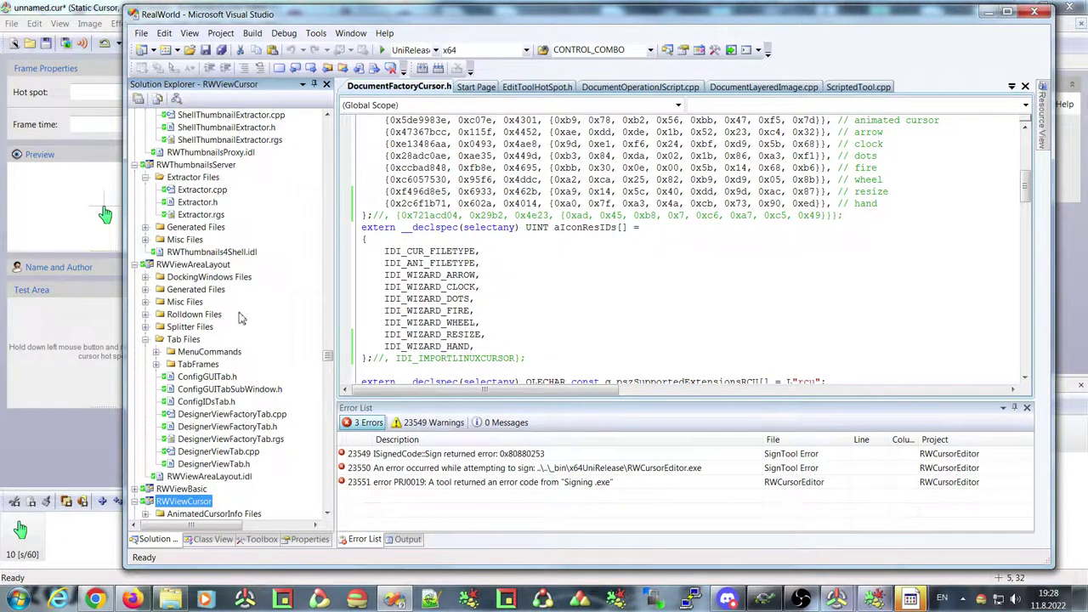
scroll(219, 264, "up", 6)
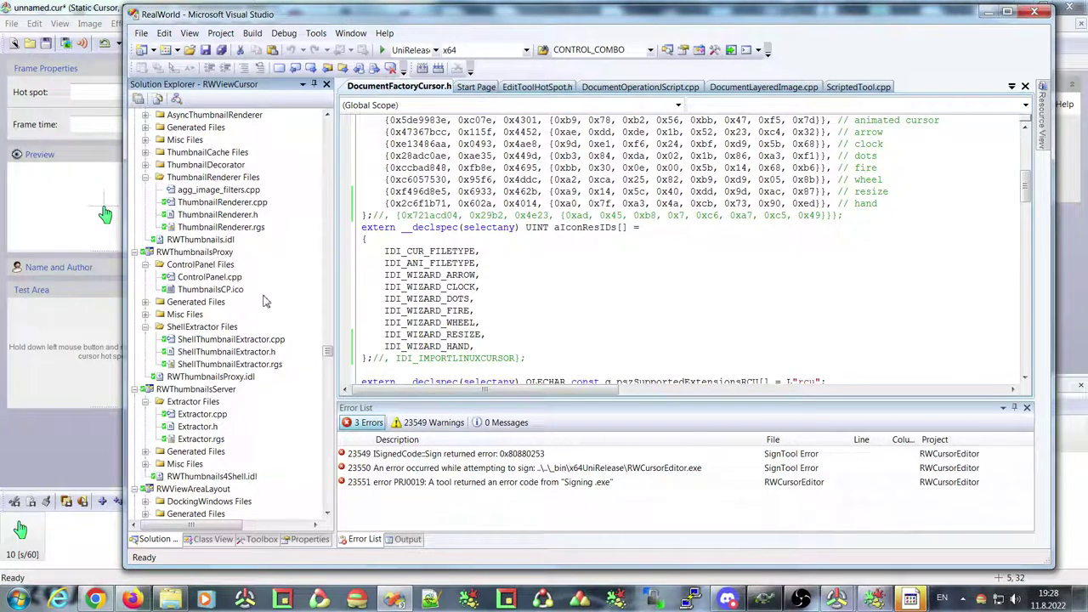
scroll(266, 311, "up", 4)
scroll(265, 311, "down", 10)
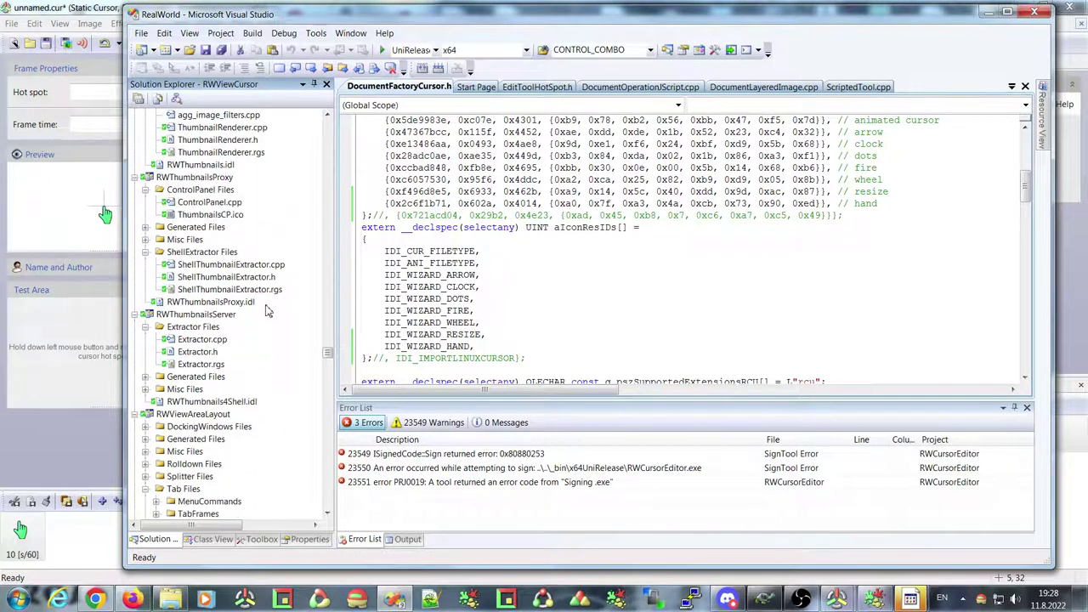
scroll(269, 313, "down", 6)
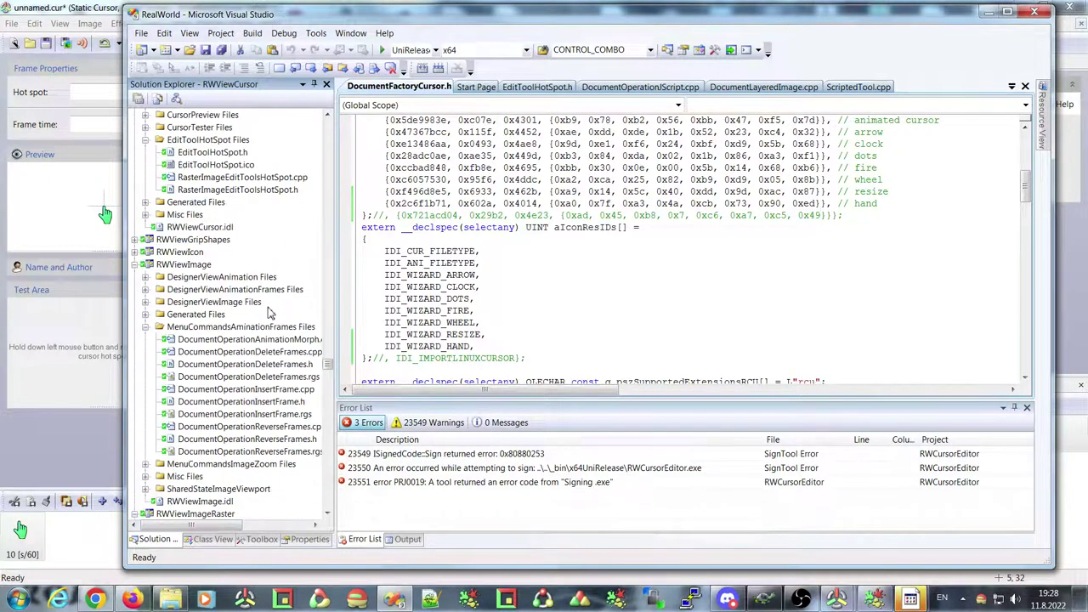
double_click(252, 340)
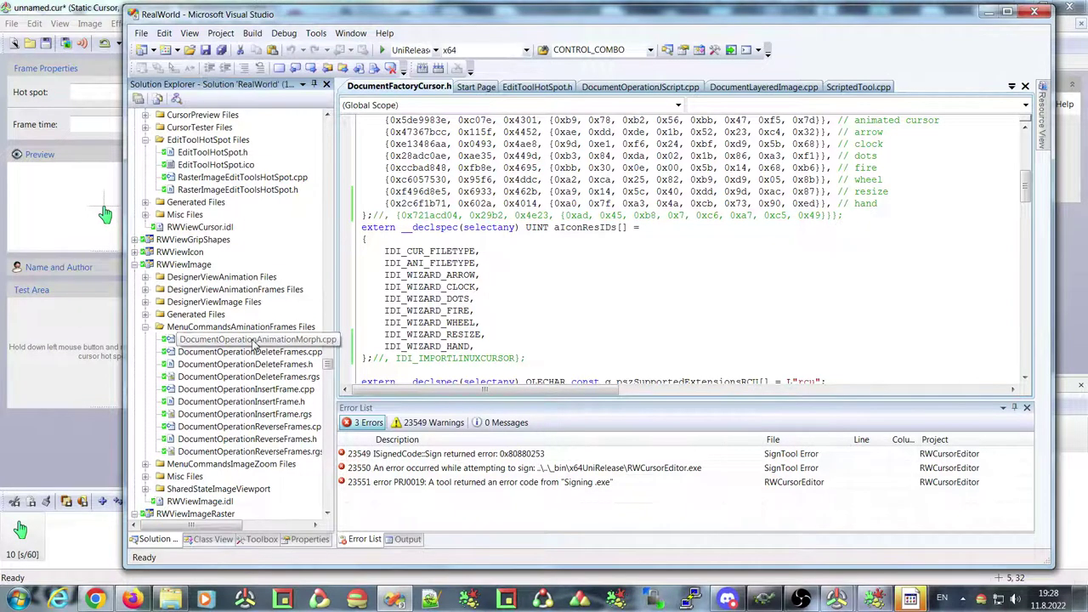
Hide the Error List, maximize Visual Studio, and jump to the end of the morph file.
left_click(1027, 407)
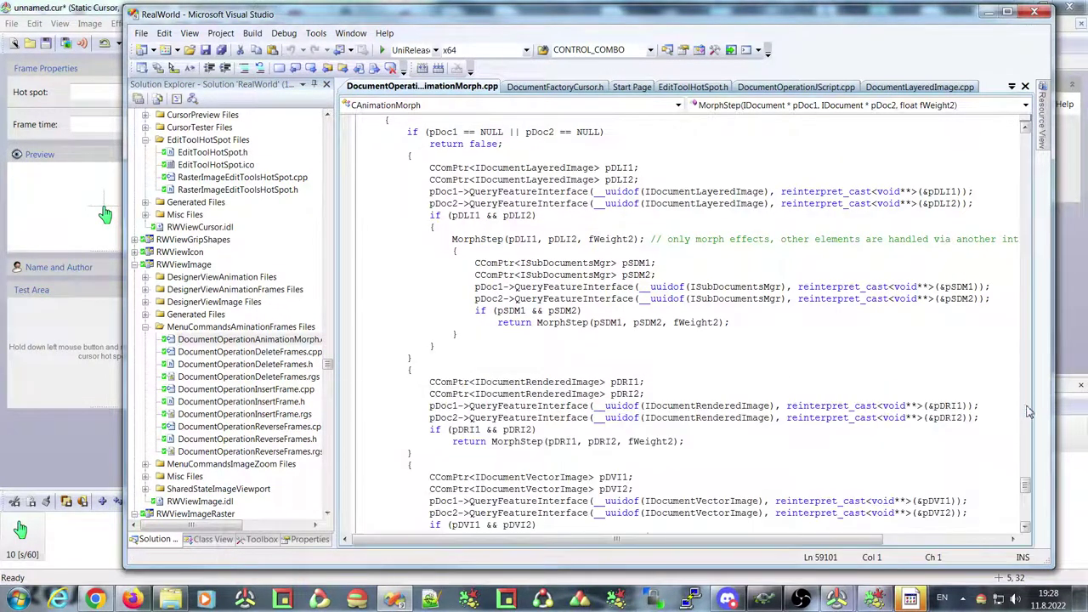
left_click(1006, 11)
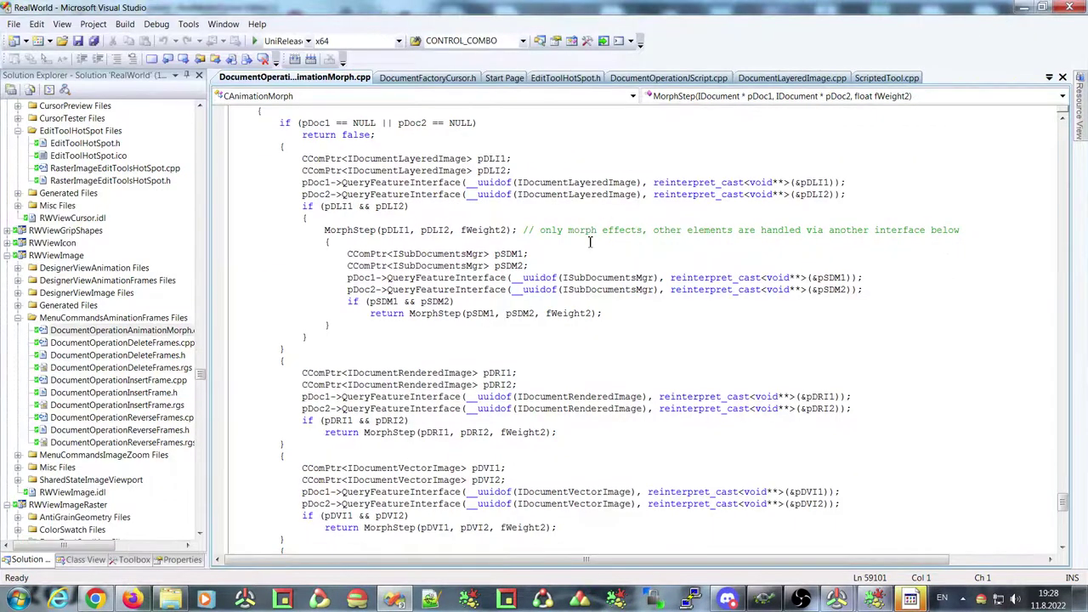
left_click(699, 503)
scroll(700, 530, "down", 11)
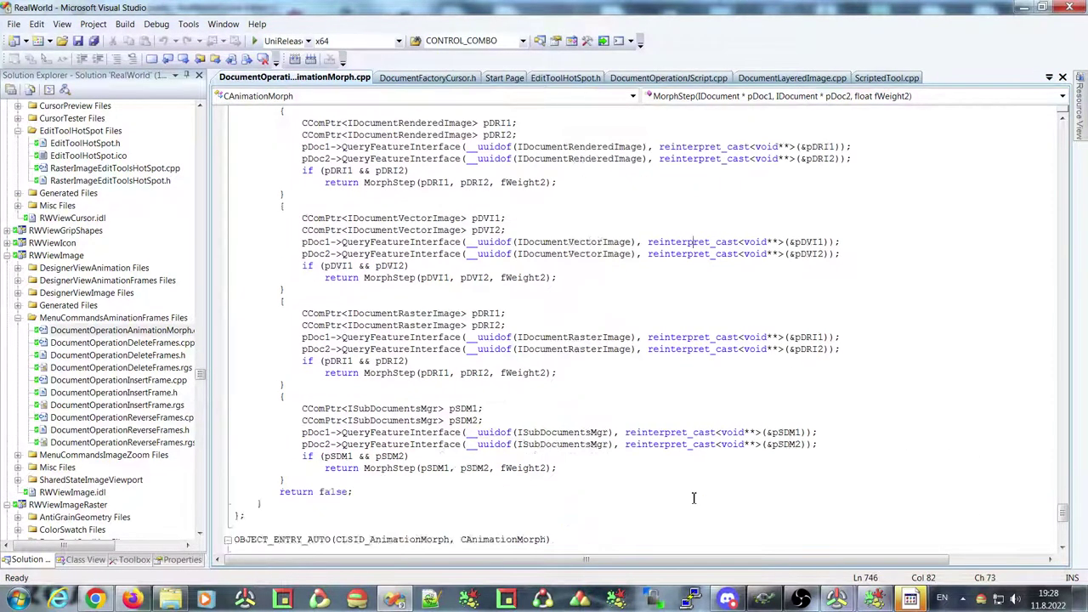
left_click(300, 398)
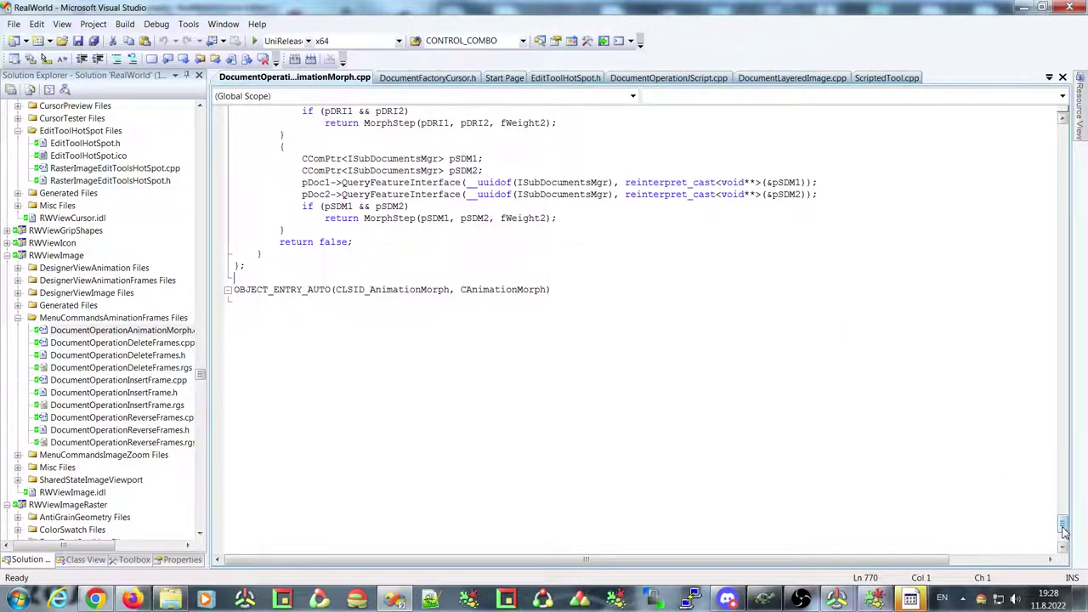
Scroll through the MorphConfigs value interpolation and MorphStep overloads for each image type.
scroll(1063, 529, "up", 2)
left_click_drag(1063, 529, 1038, 422)
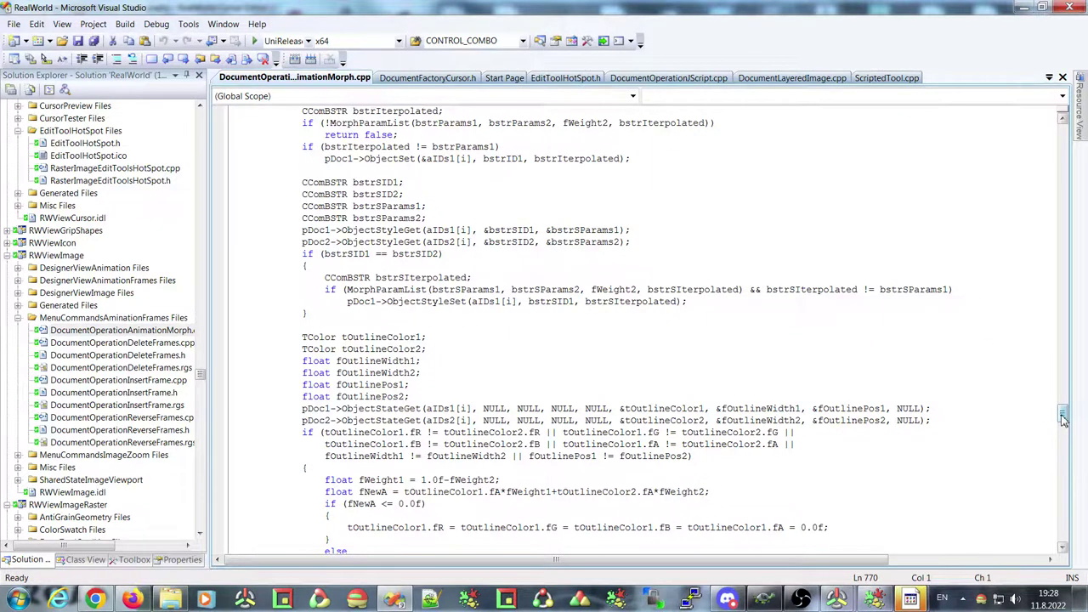
left_click_drag(1064, 415, 1074, 193)
left_click_drag(1076, 208, 1083, 335)
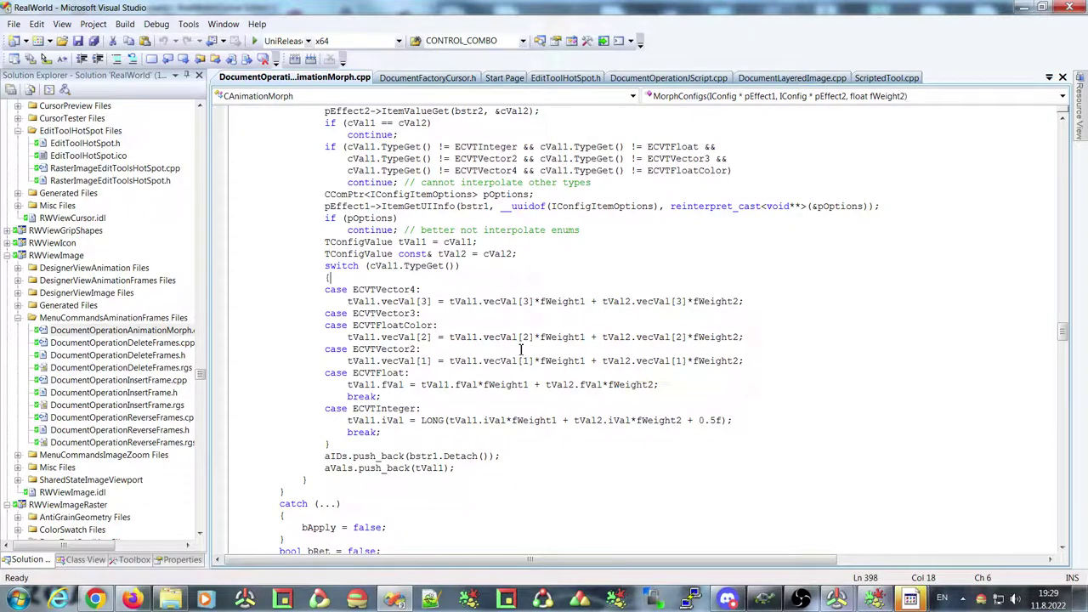
scroll(522, 349, "down", 6)
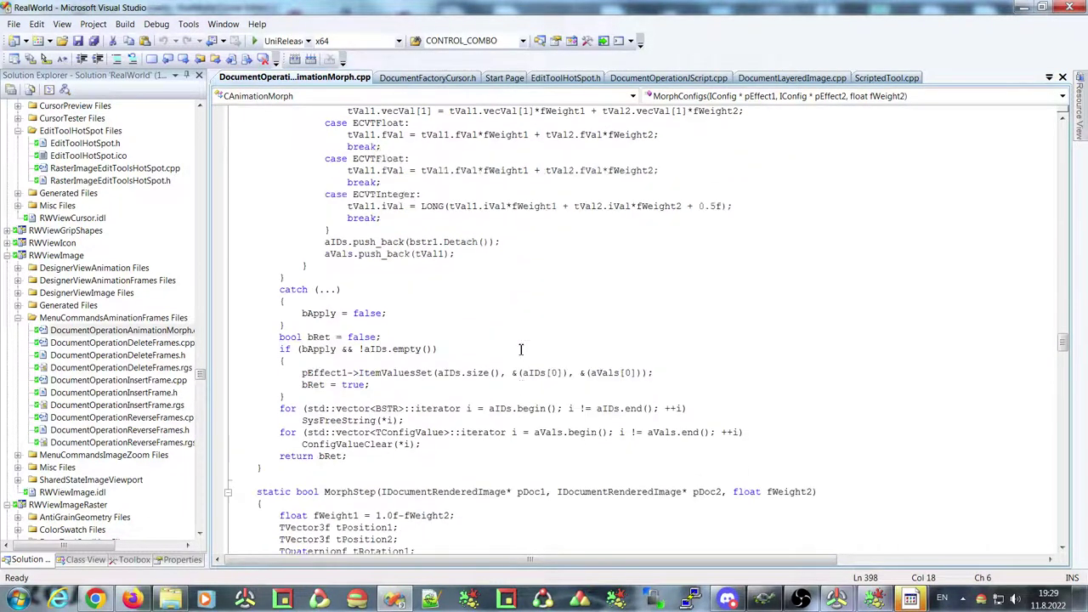
scroll(521, 348, "up", 5)
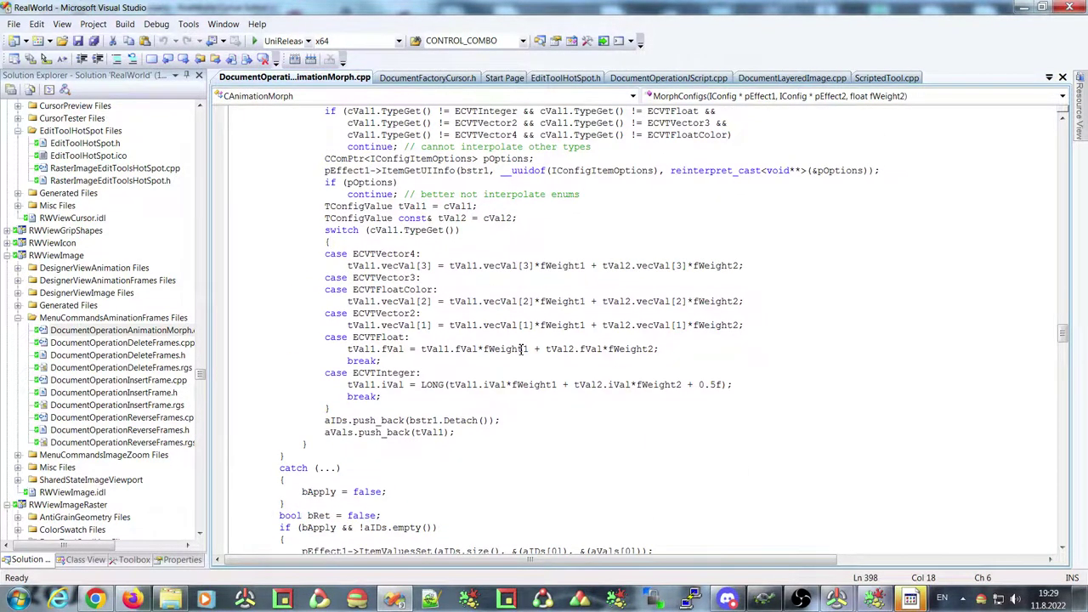
left_click_drag(1062, 334, 1062, 478)
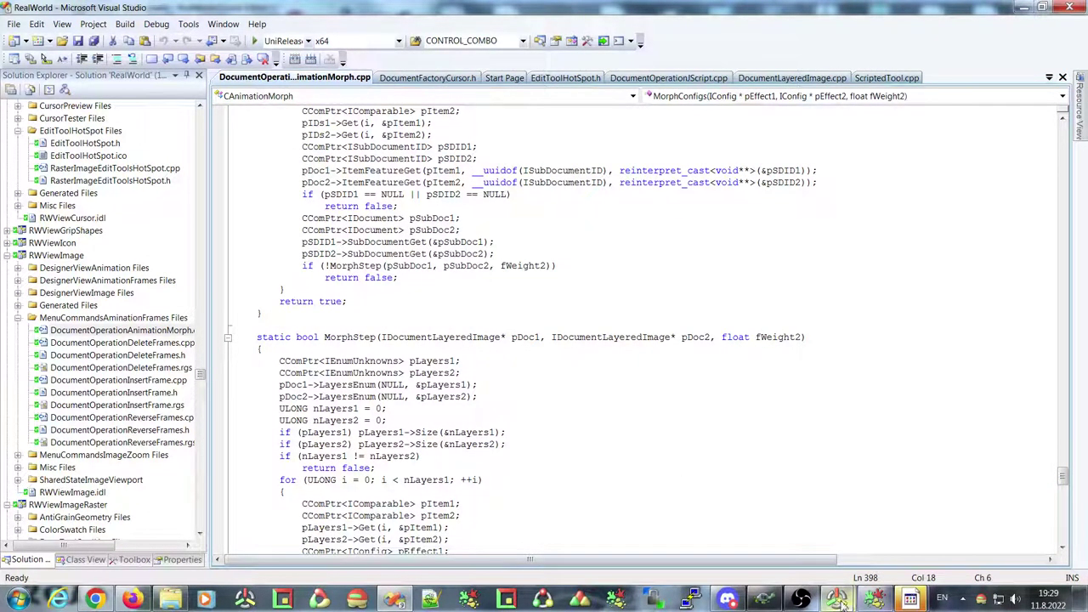
mouse_move(838, 600)
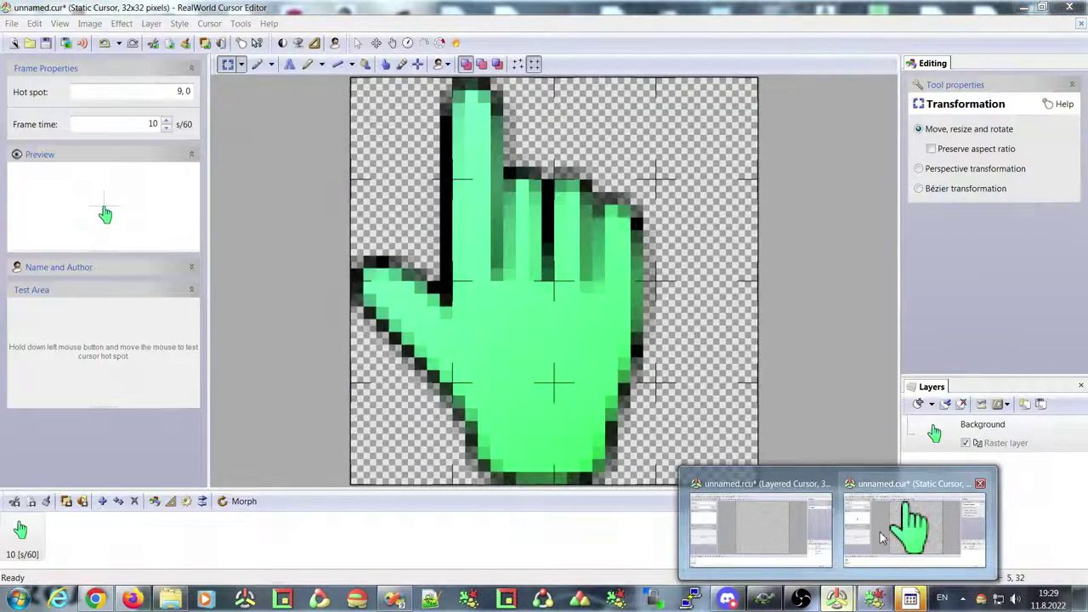
Return to unnamed.cur and toggle the layout control commands option, then cancel Application options.
left_click(882, 538)
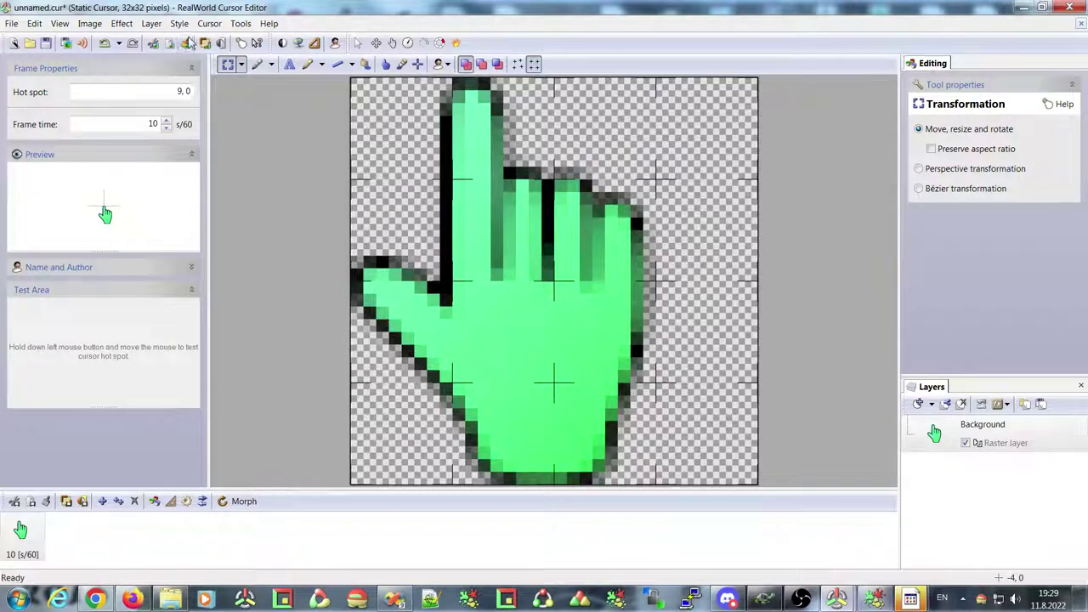
left_click(240, 24)
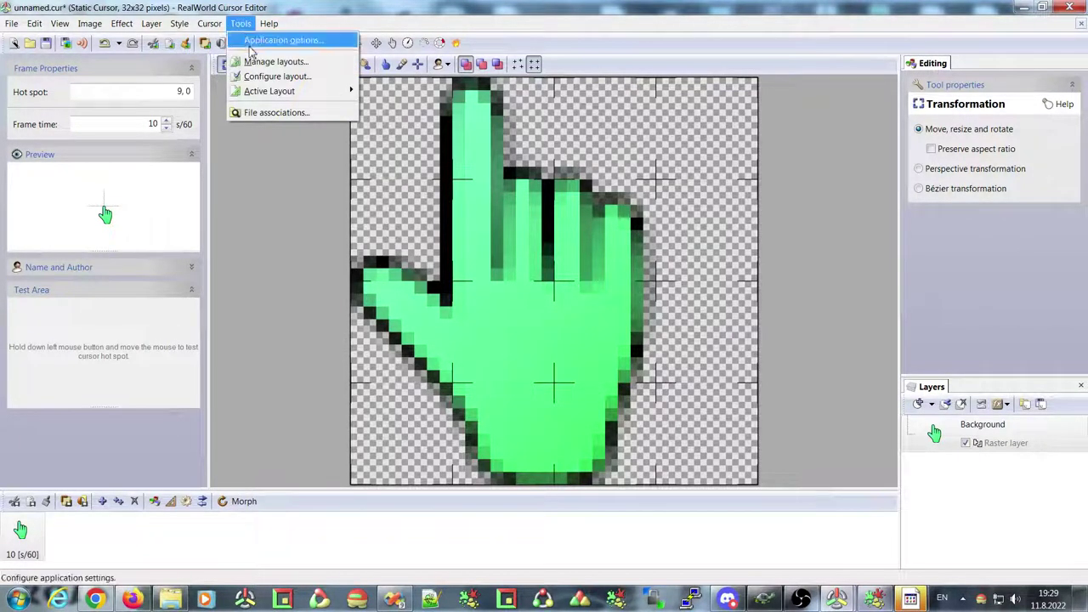
left_click(272, 40)
left_click(406, 358)
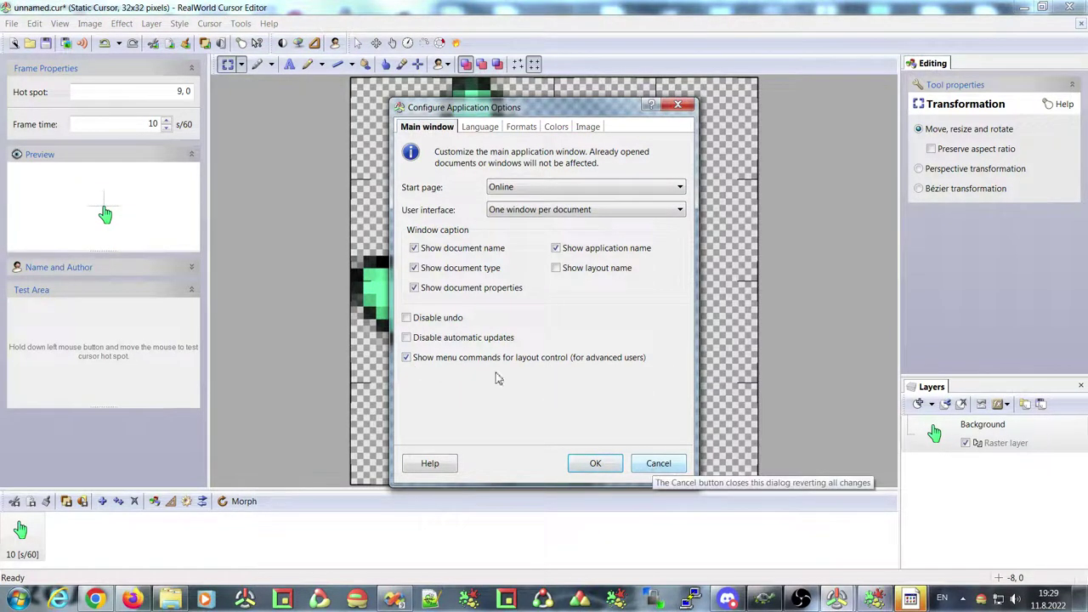
left_click(662, 463)
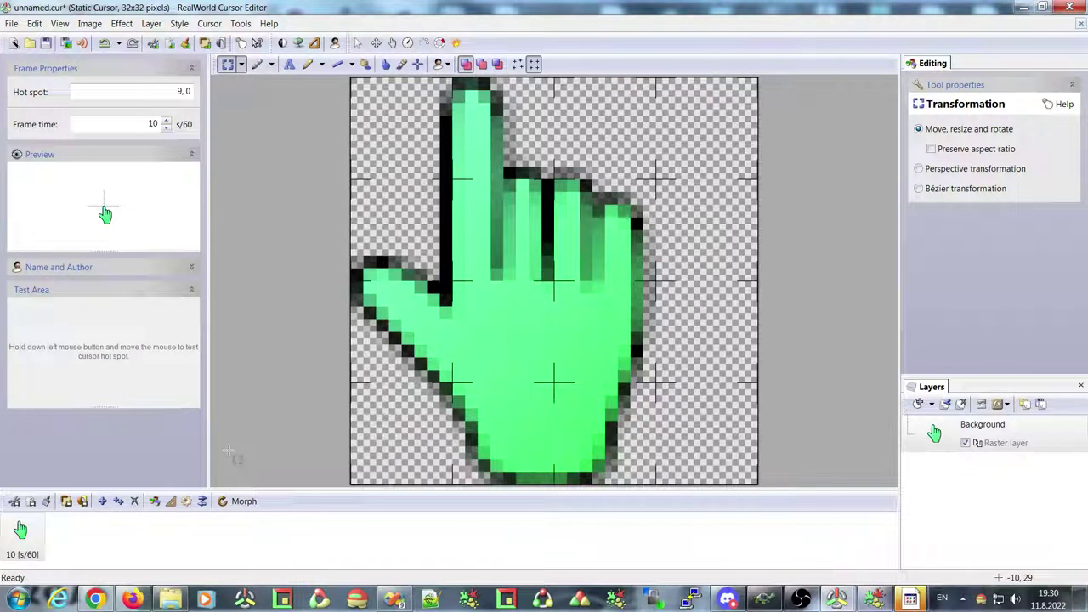
Open Configure toolbar for the frames toolbar, enlarge the dialog, and select the Morph command.
right_click(246, 508)
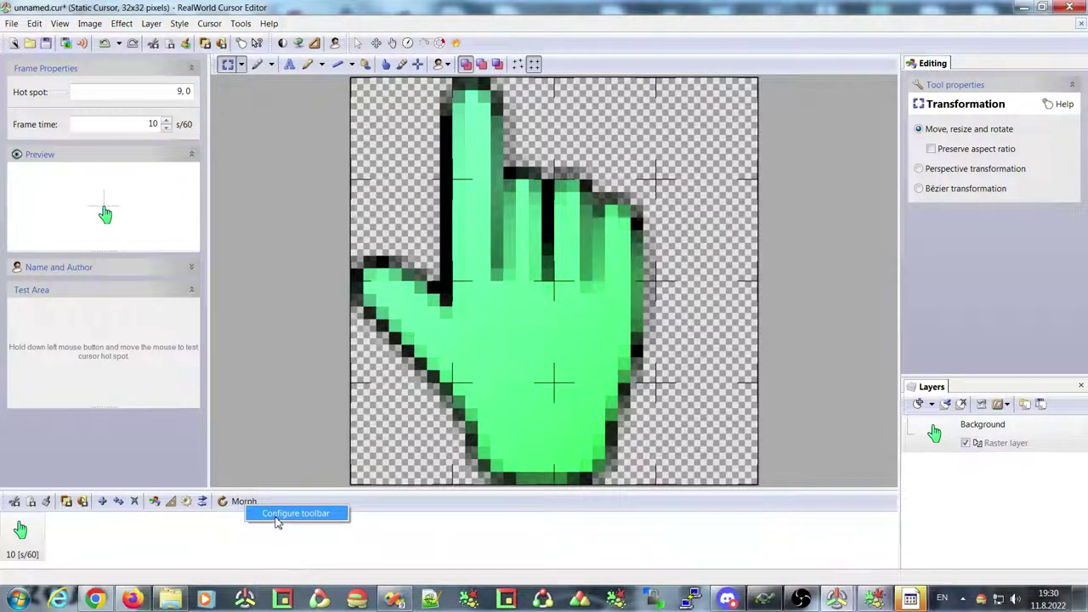
left_click(217, 519)
right_click(243, 508)
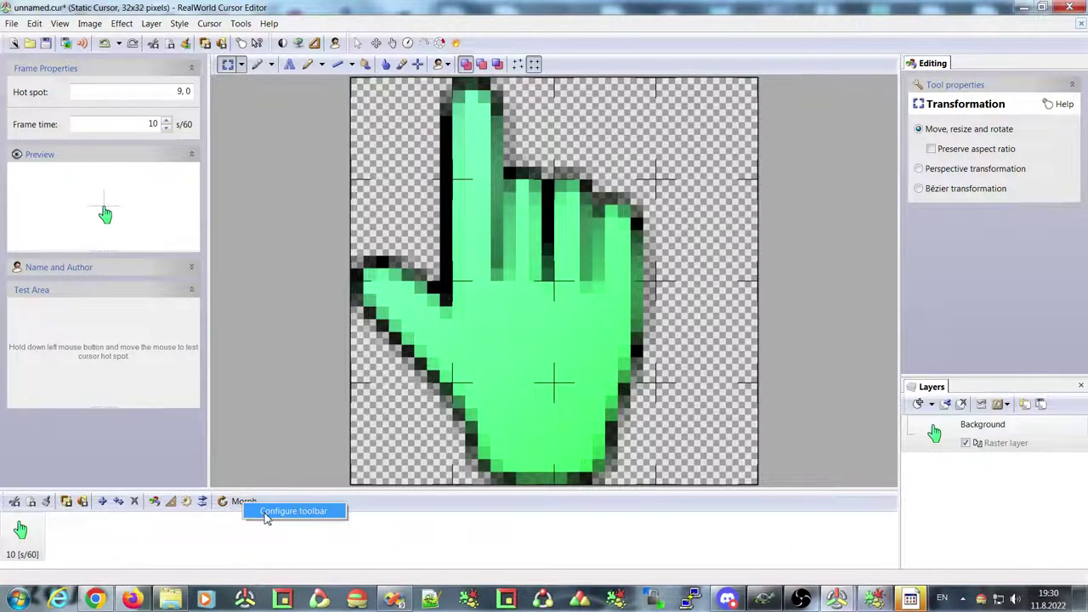
left_click(266, 514)
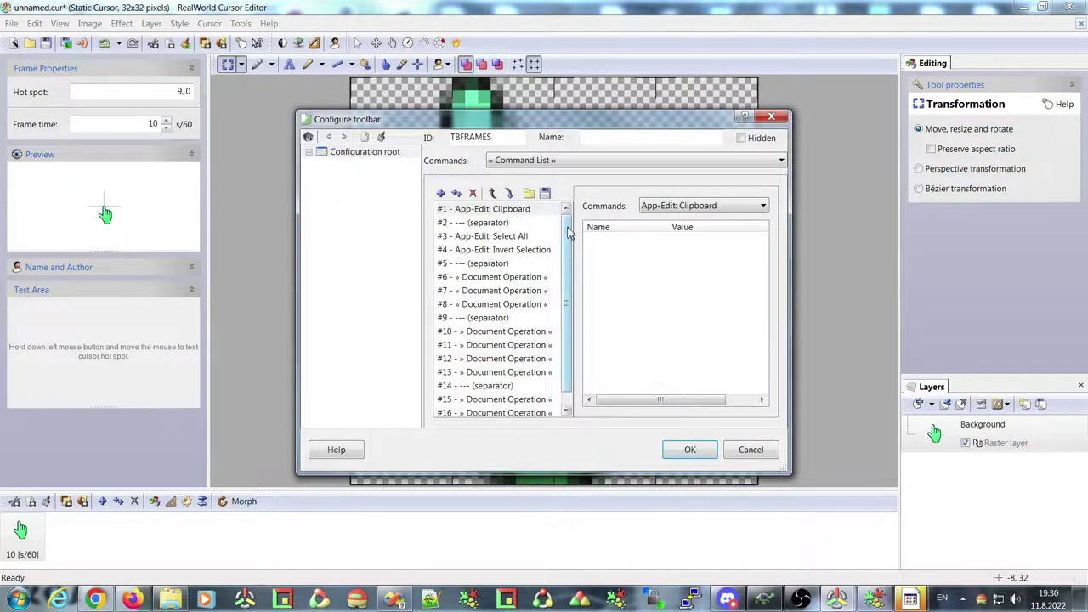
scroll(559, 349, "down", 1)
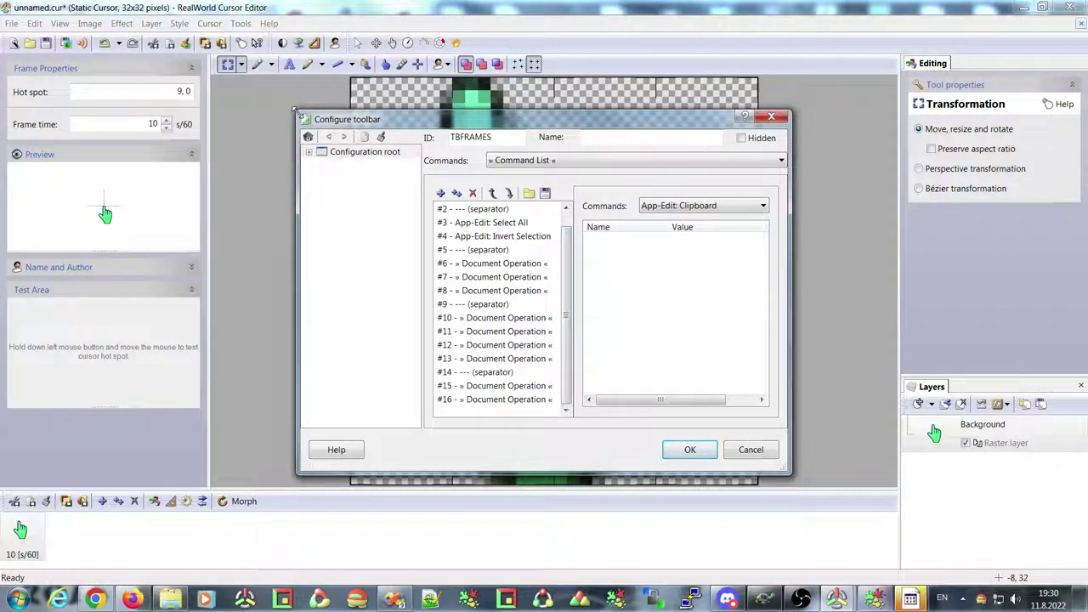
left_click_drag(297, 111, 187, 37)
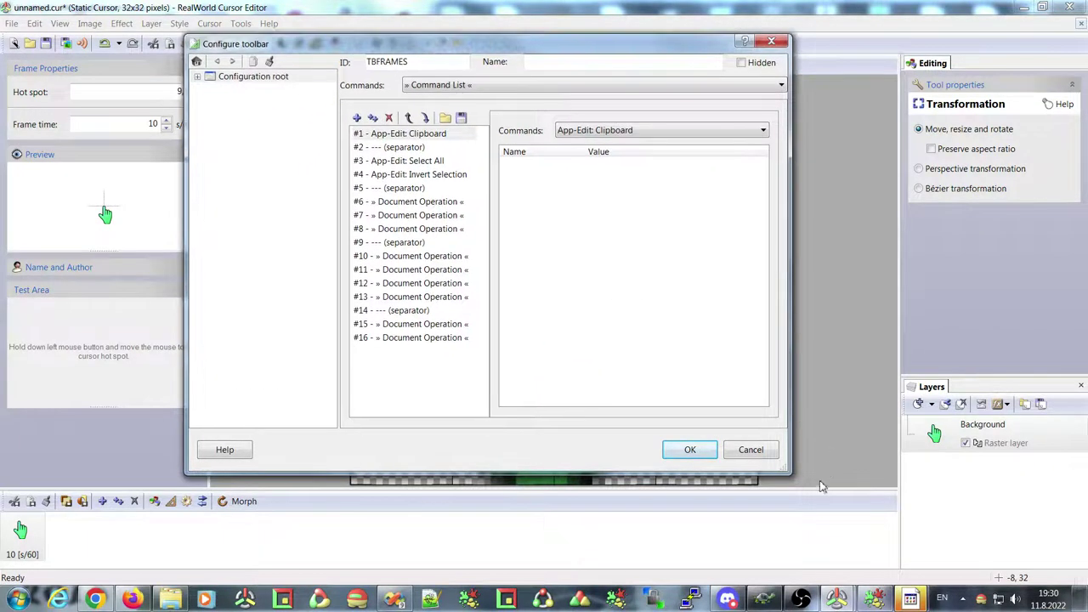
left_click_drag(789, 472, 903, 528)
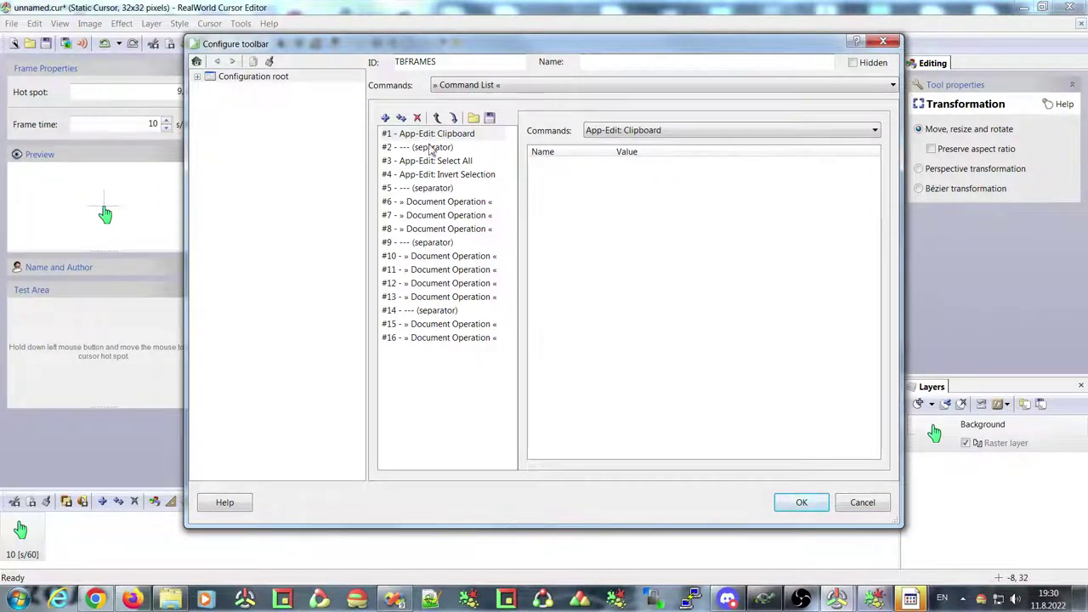
left_click_drag(245, 47, 384, 36)
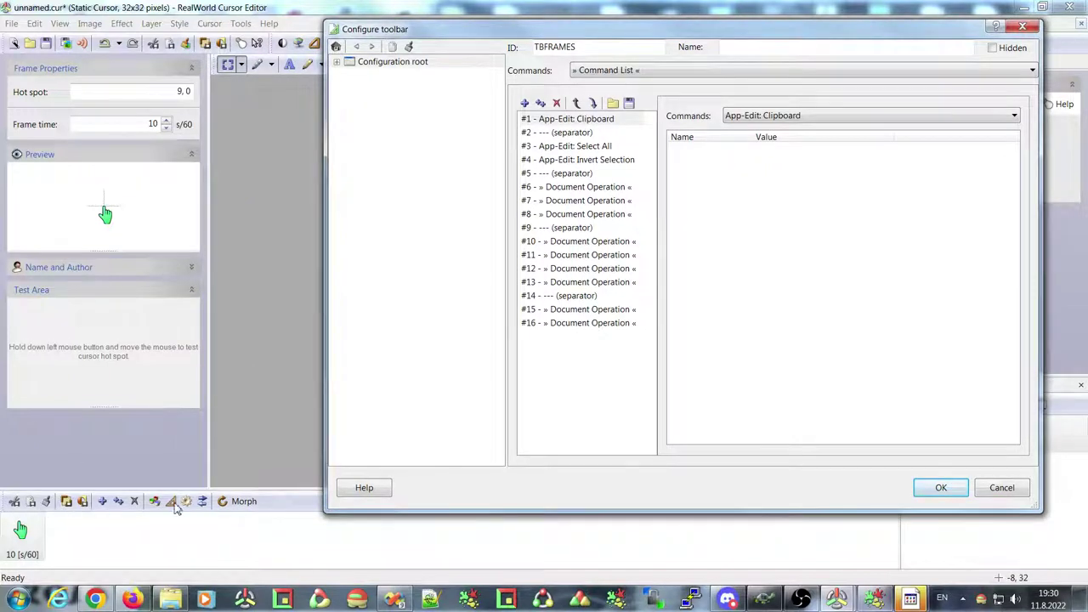
left_click(577, 323)
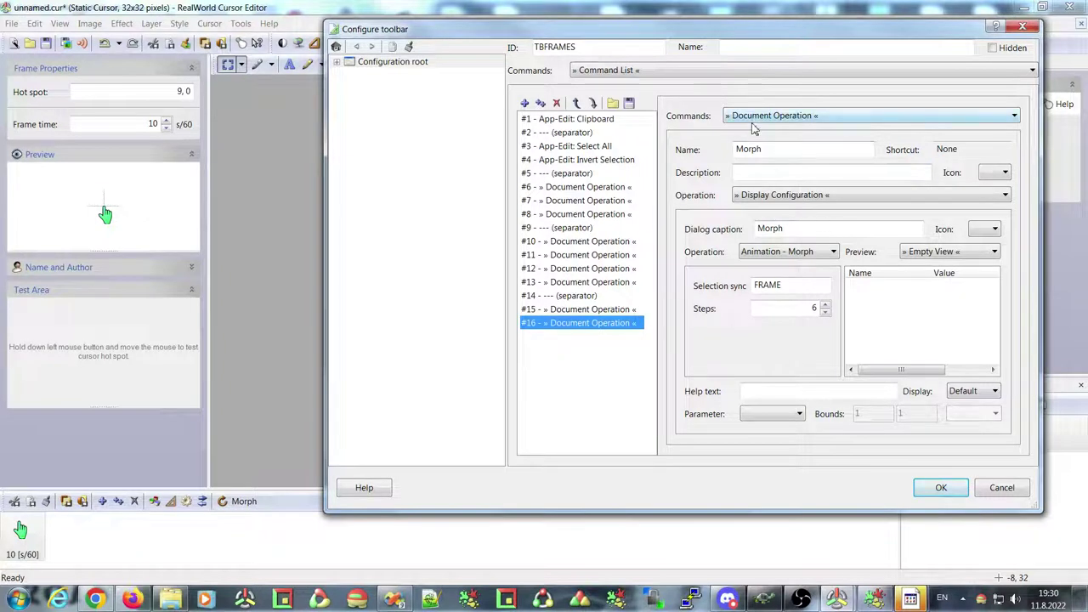
Give the Morph command an icon and the 'Cursor - Preview' preview type, then accept.
left_click(780, 151)
double_click(792, 155)
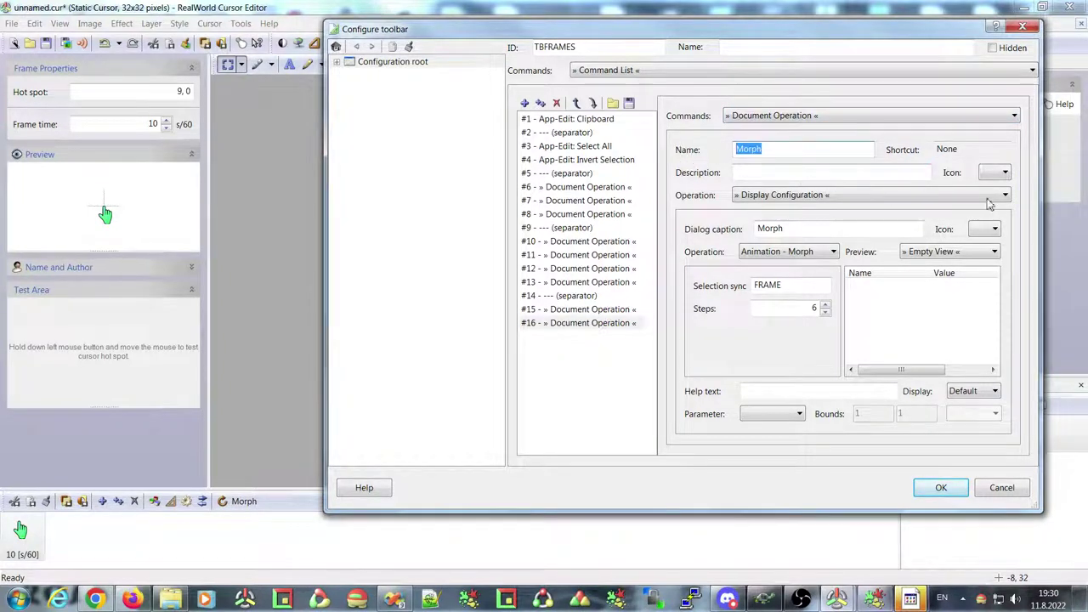
left_click(998, 173)
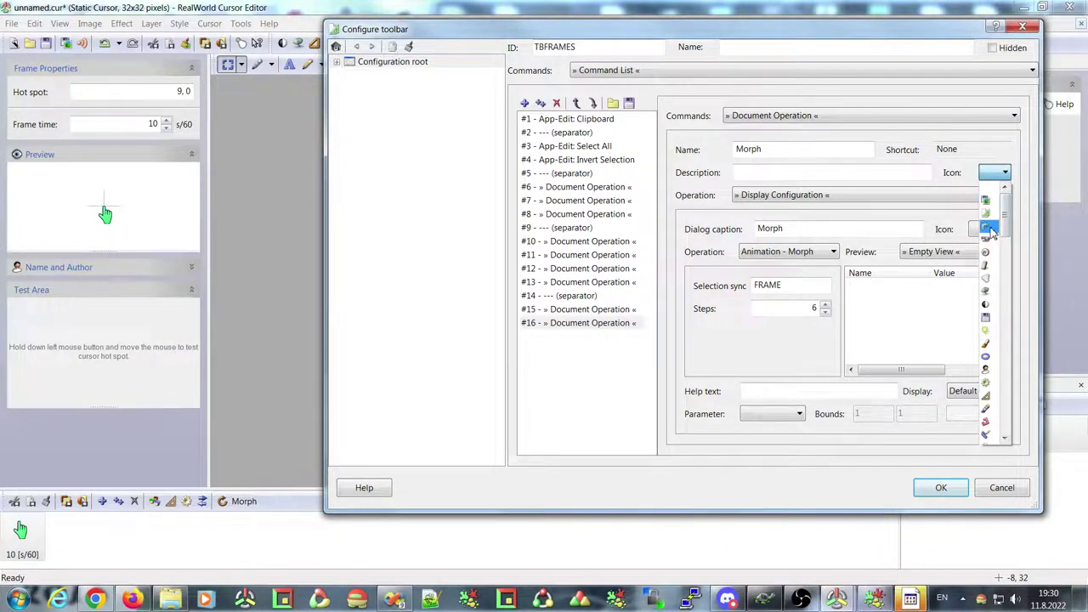
left_click(989, 306)
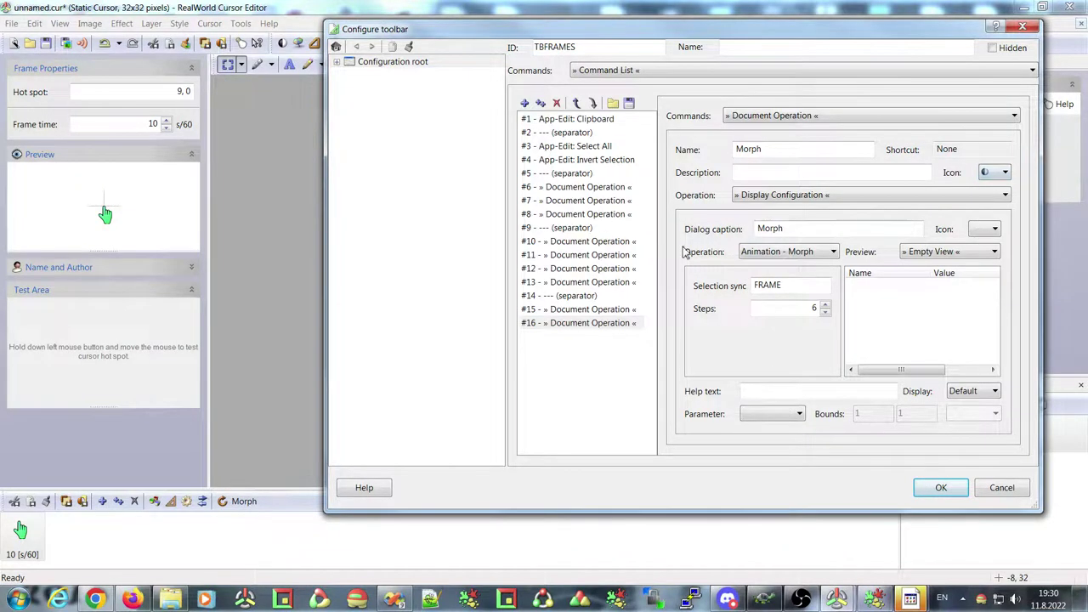
left_click(934, 253)
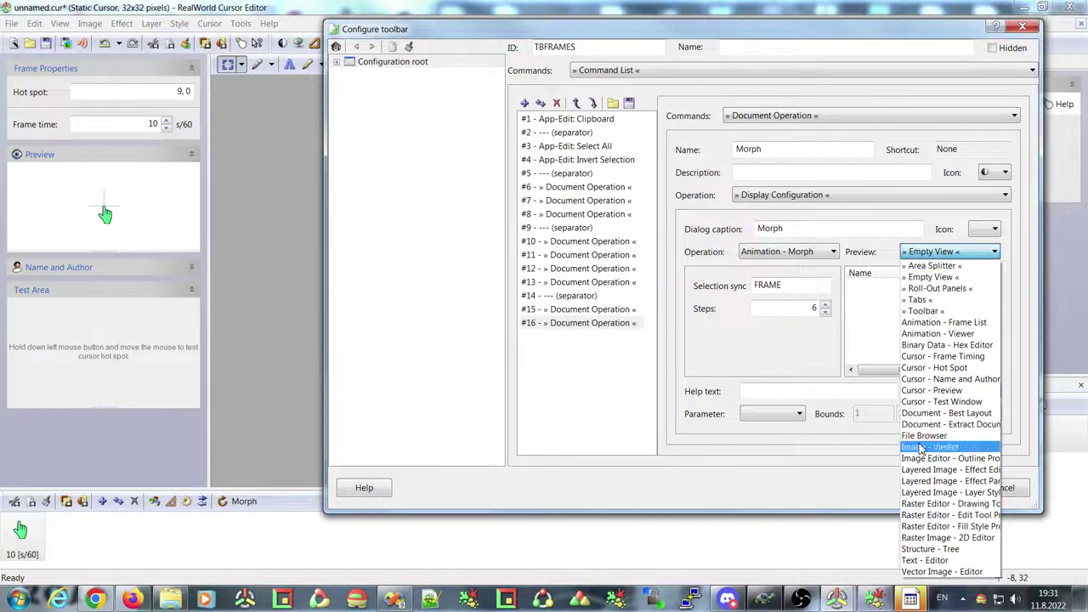
left_click(934, 391)
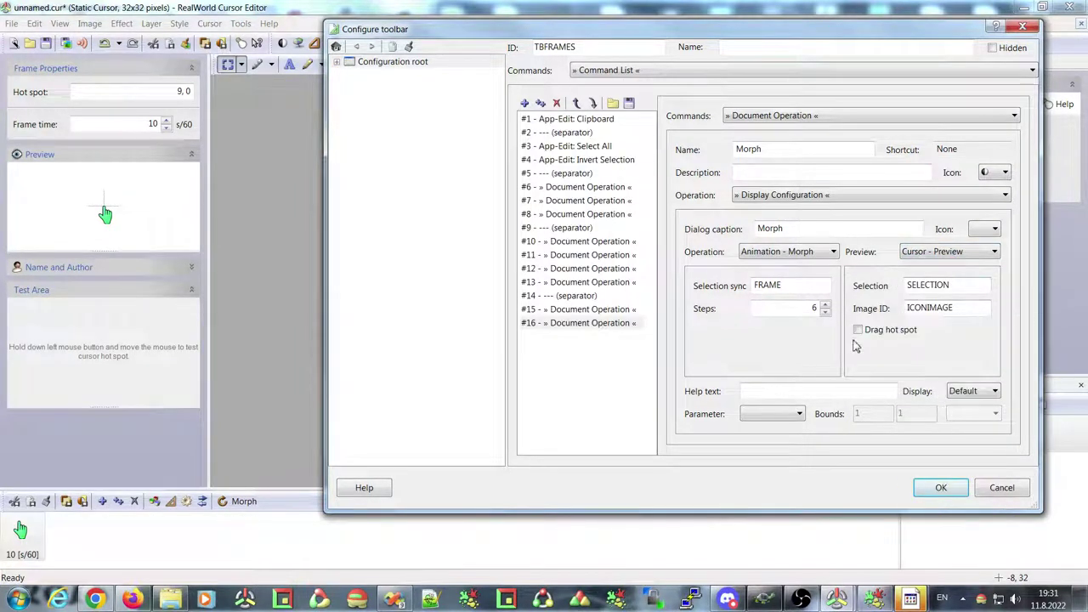
left_click(939, 490)
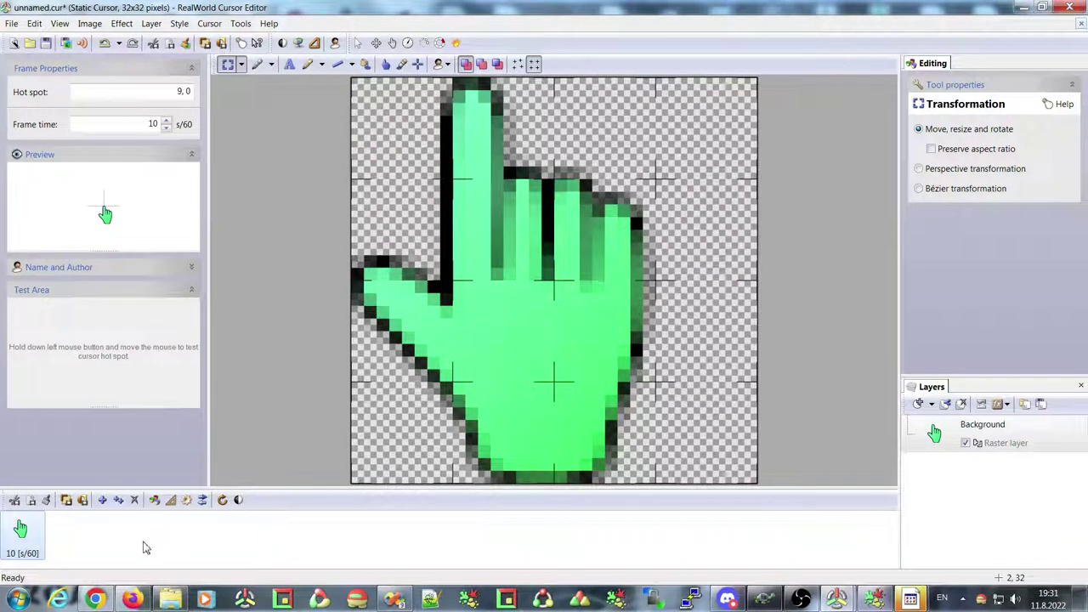
Add a cleared copy of the hand as frame 2, then select frame 1's Background layer.
left_click(119, 501)
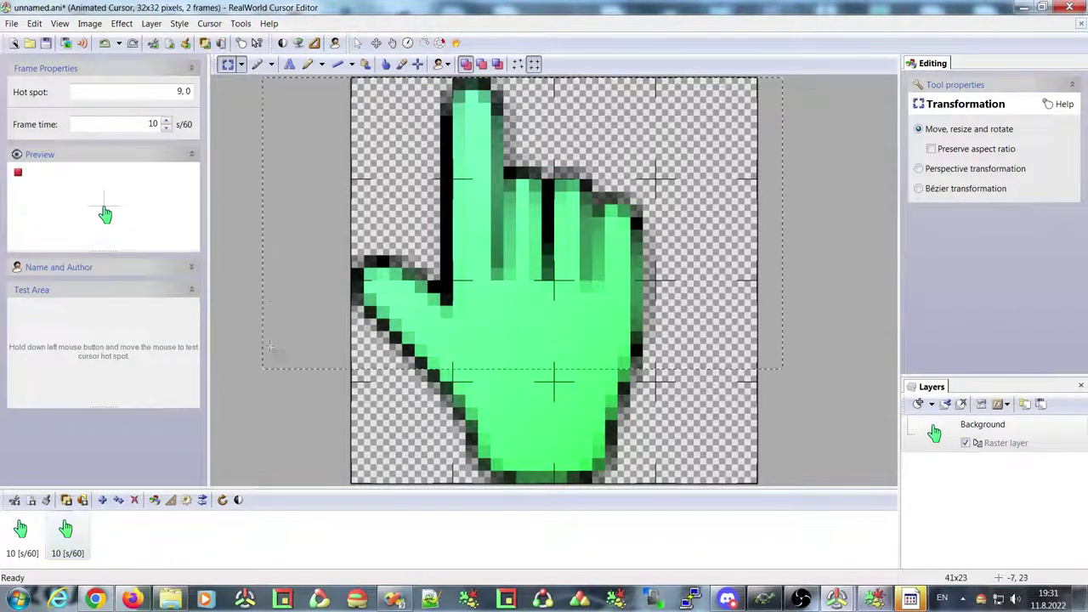
key("Delete")
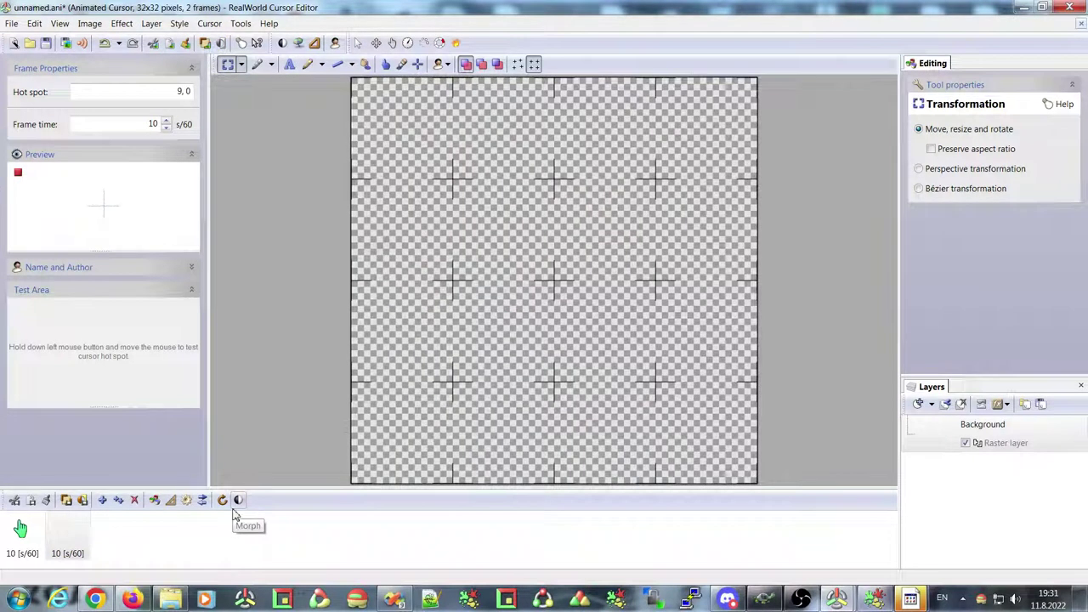
left_click(21, 531)
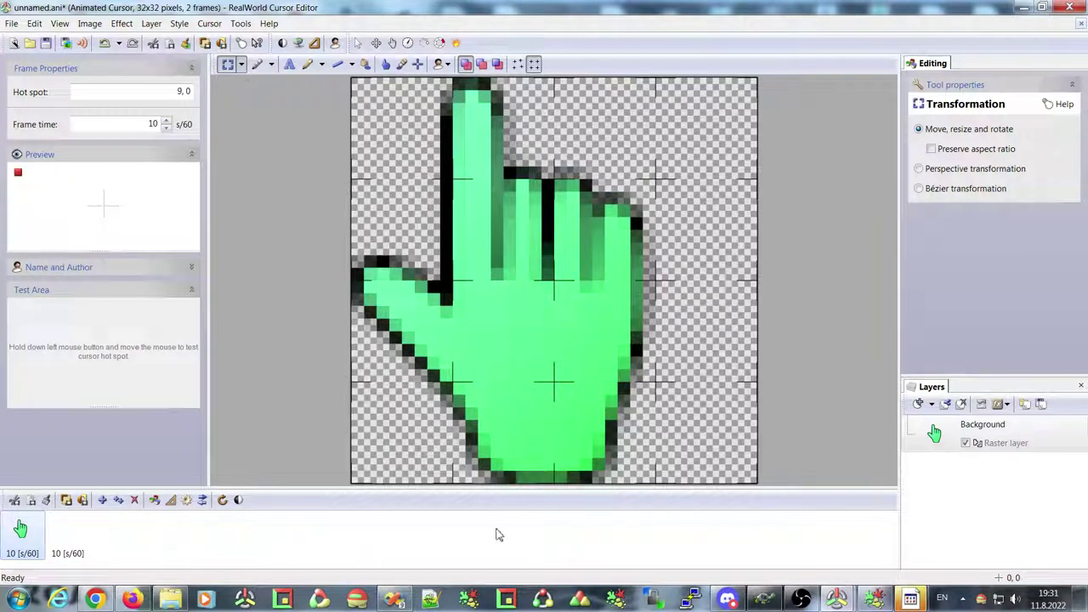
left_click(925, 432)
Open the Morph dialog, move and enlarge it for a bigger preview, then cancel.
left_click(239, 501)
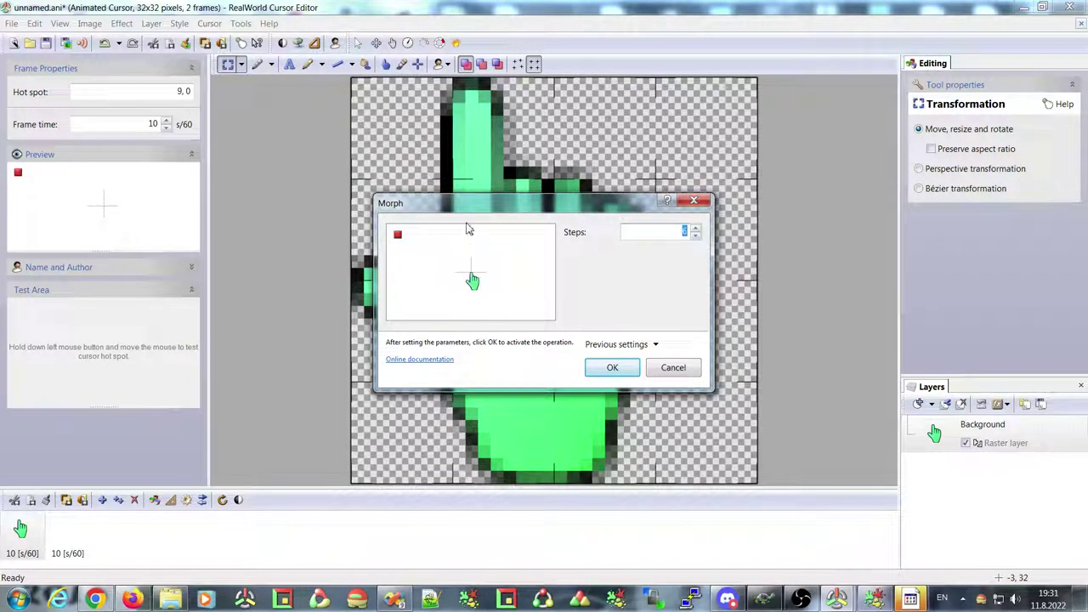
left_click_drag(468, 204, 361, 164)
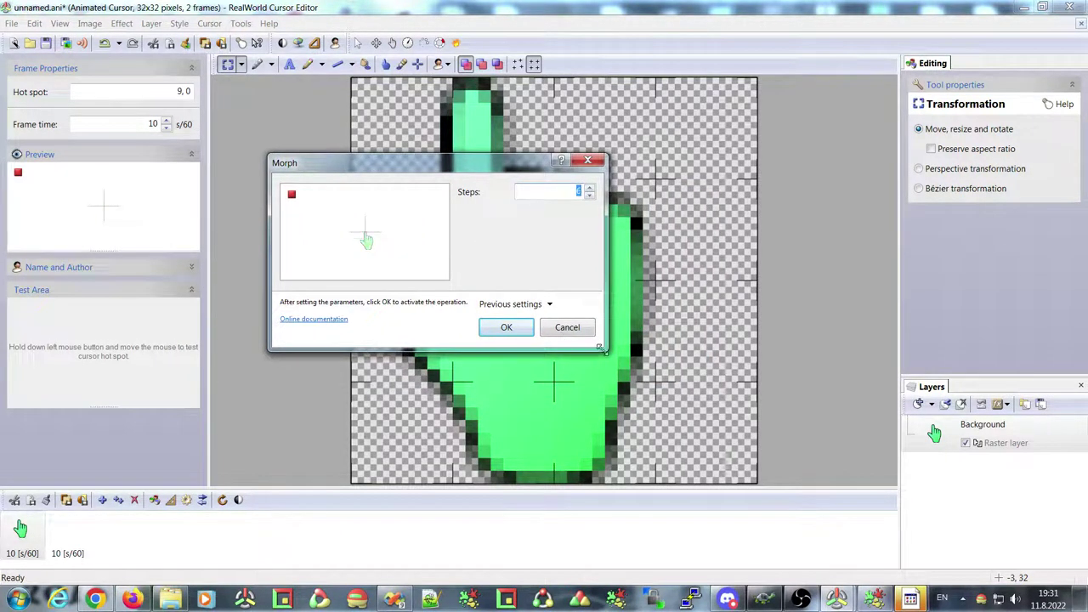
left_click_drag(600, 352, 693, 476)
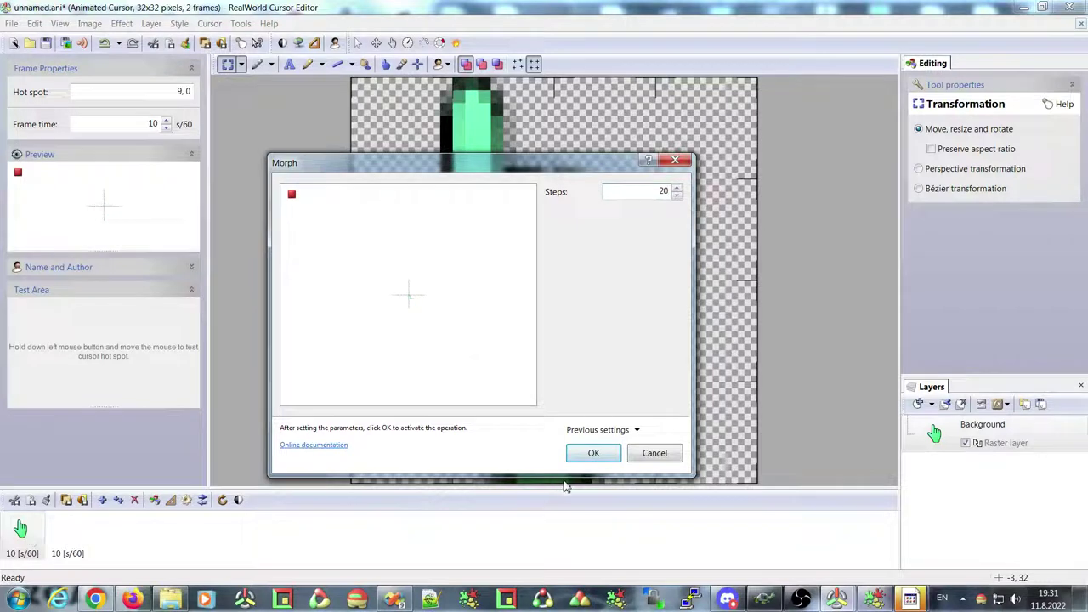
left_click(654, 452)
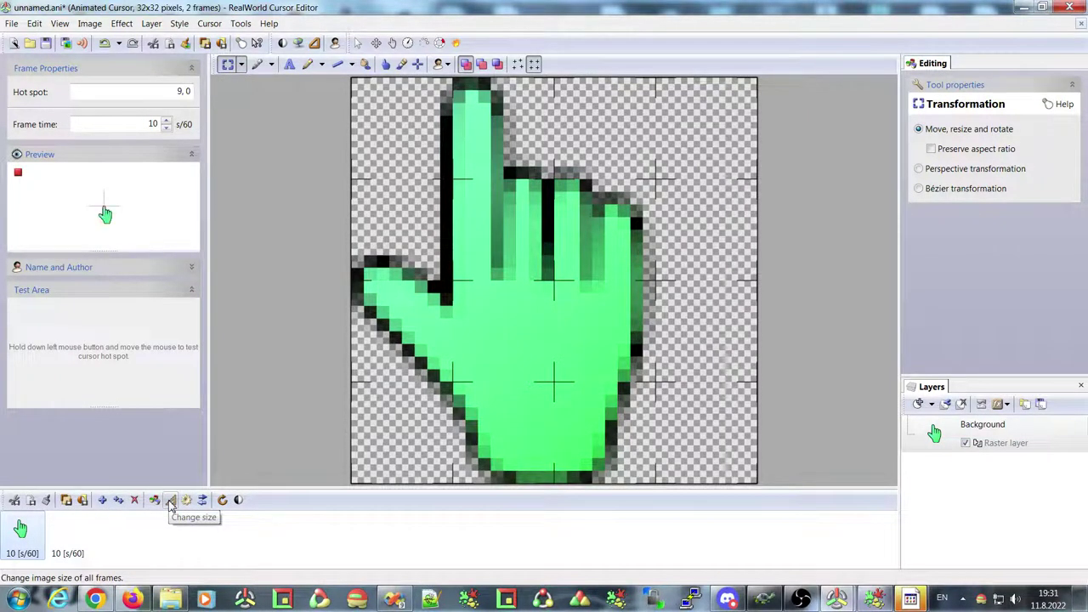
right_click(392, 49)
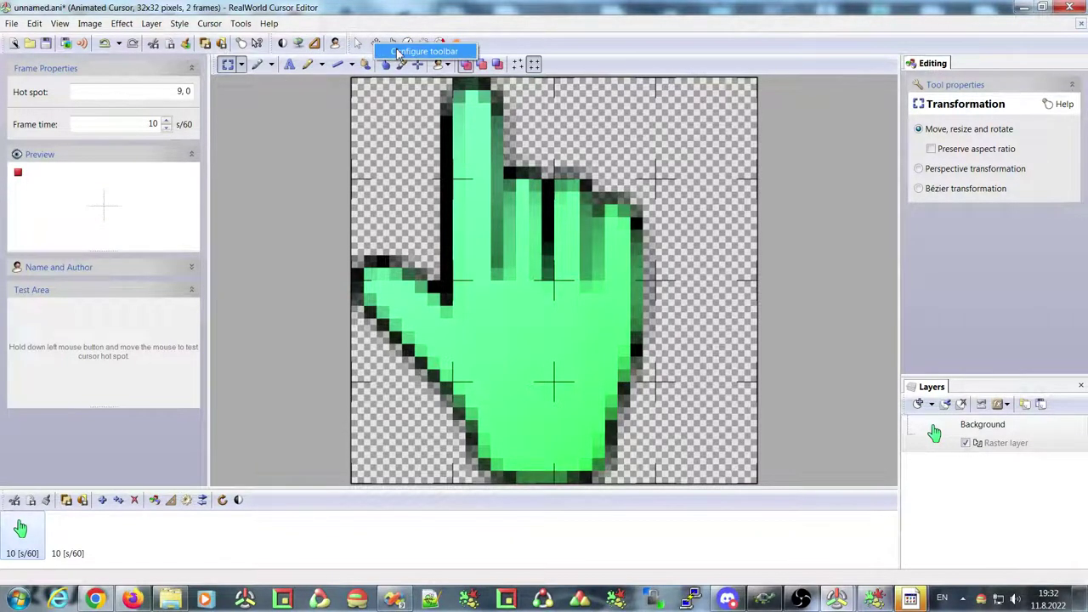
left_click(398, 51)
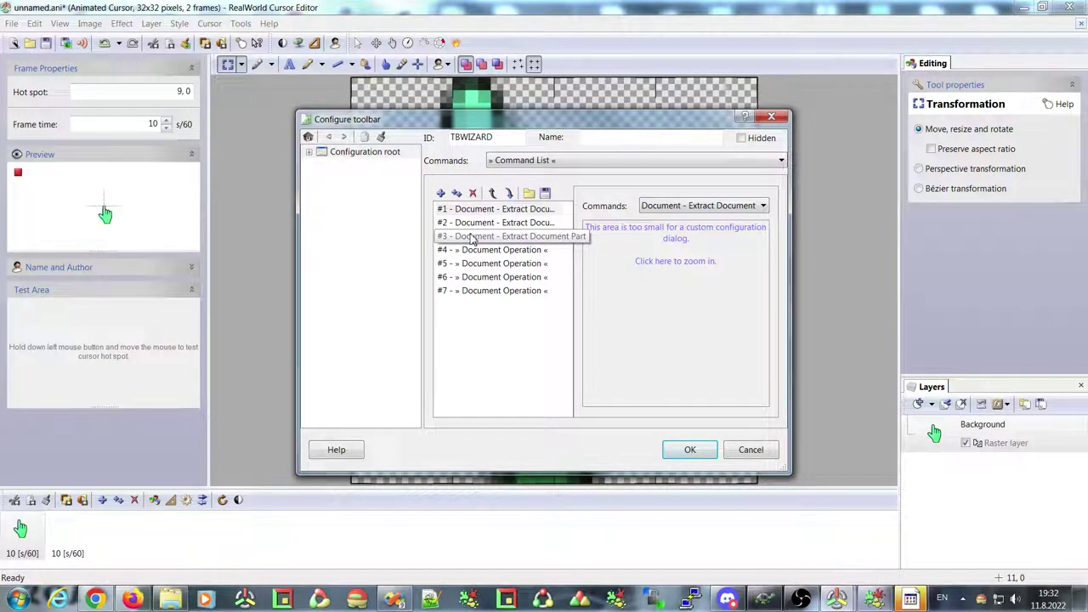
left_click(472, 236)
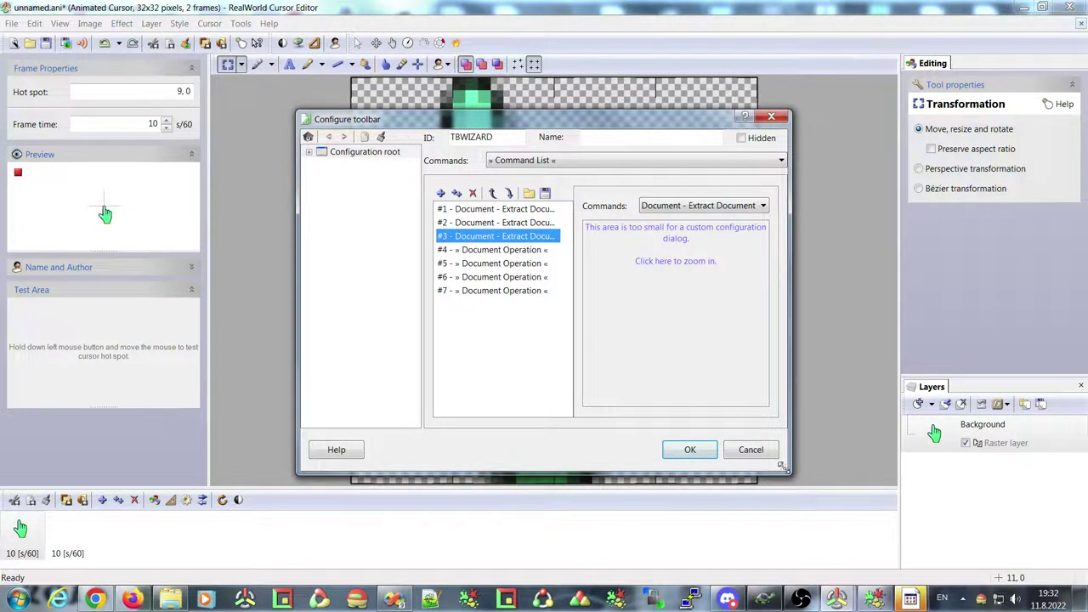
left_click(675, 261)
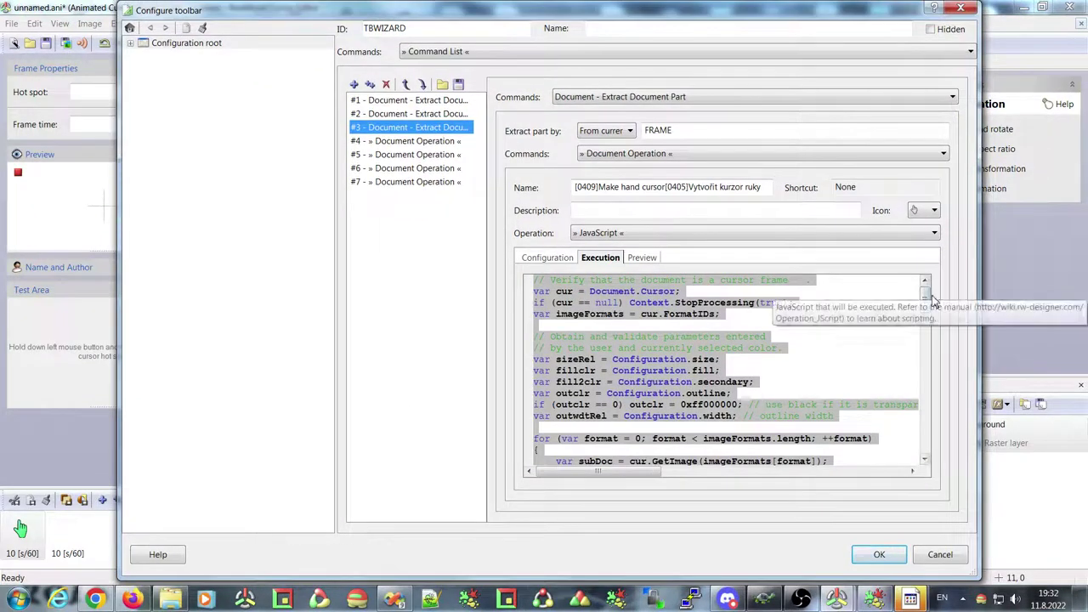
left_click_drag(927, 293, 929, 450)
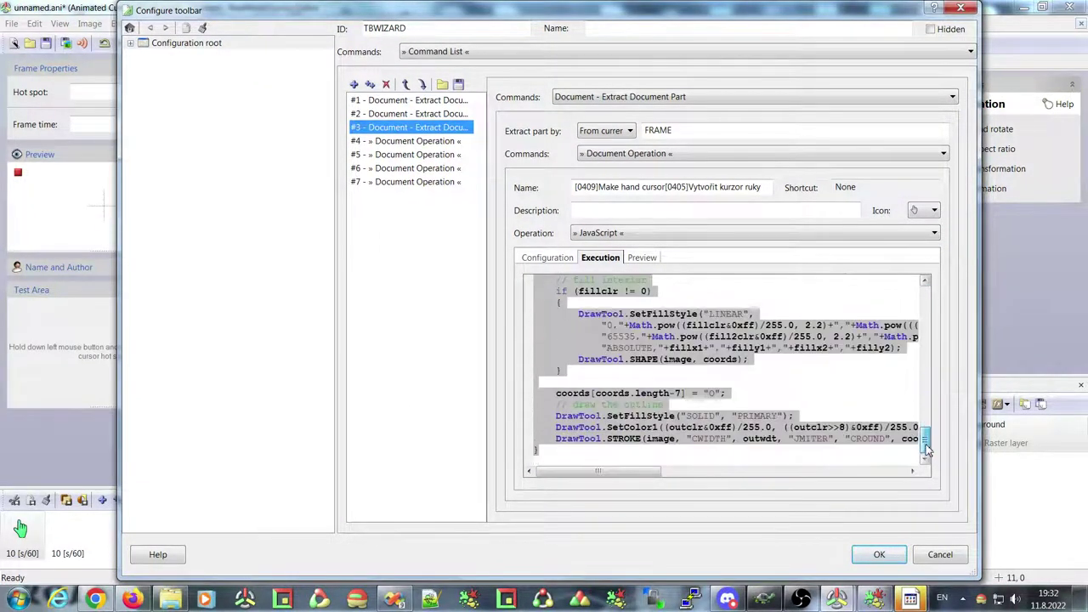
left_click(682, 393)
scroll(671, 391, "up", 15)
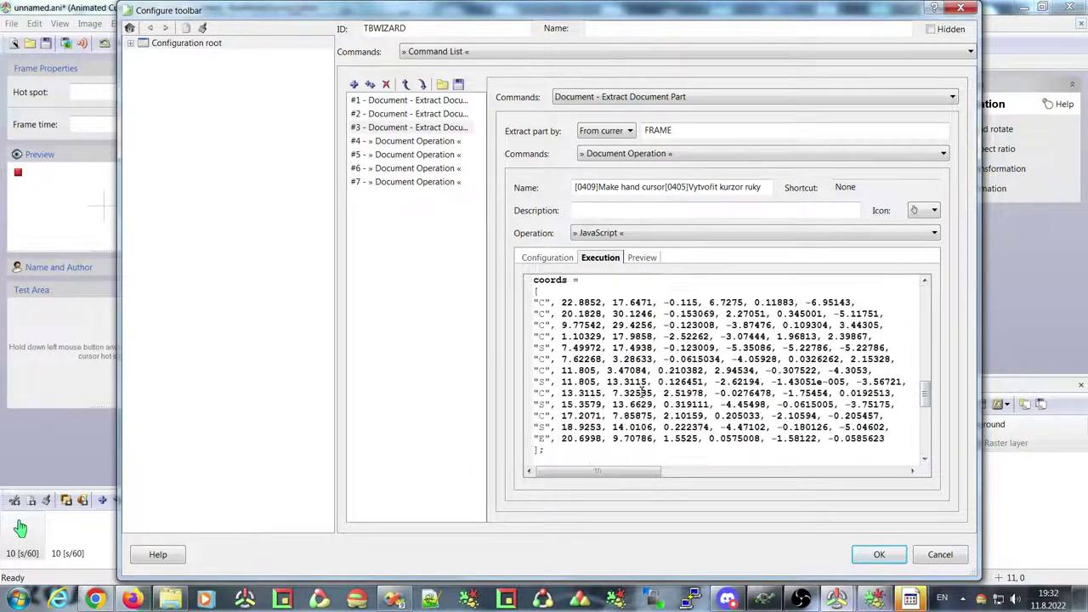
scroll(644, 390, "up", 5)
scroll(642, 393, "down", 15)
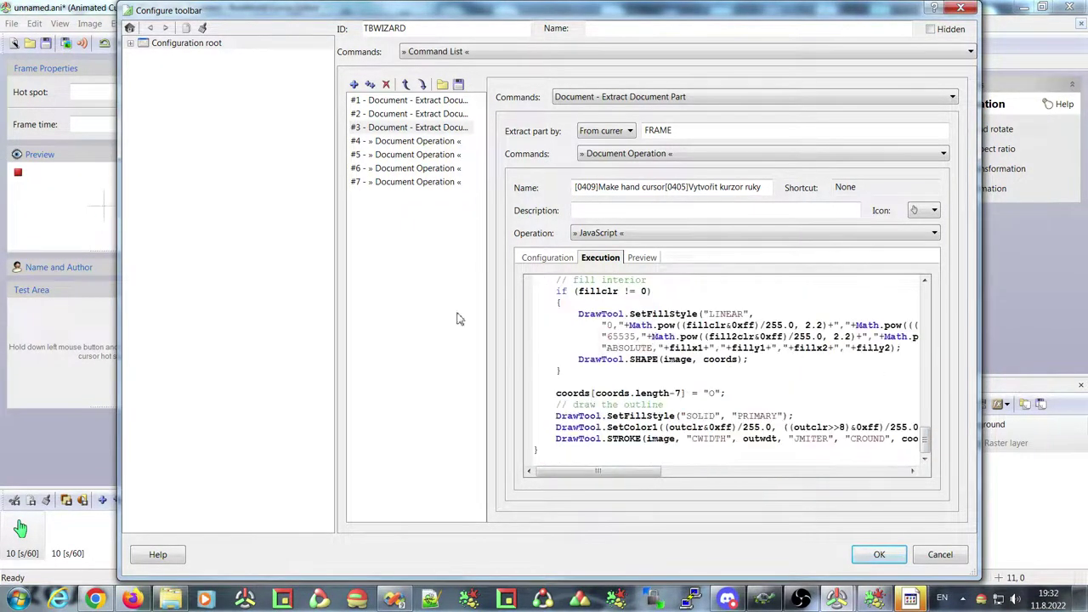
scroll(640, 382, "up", 4)
scroll(639, 381, "up", 5)
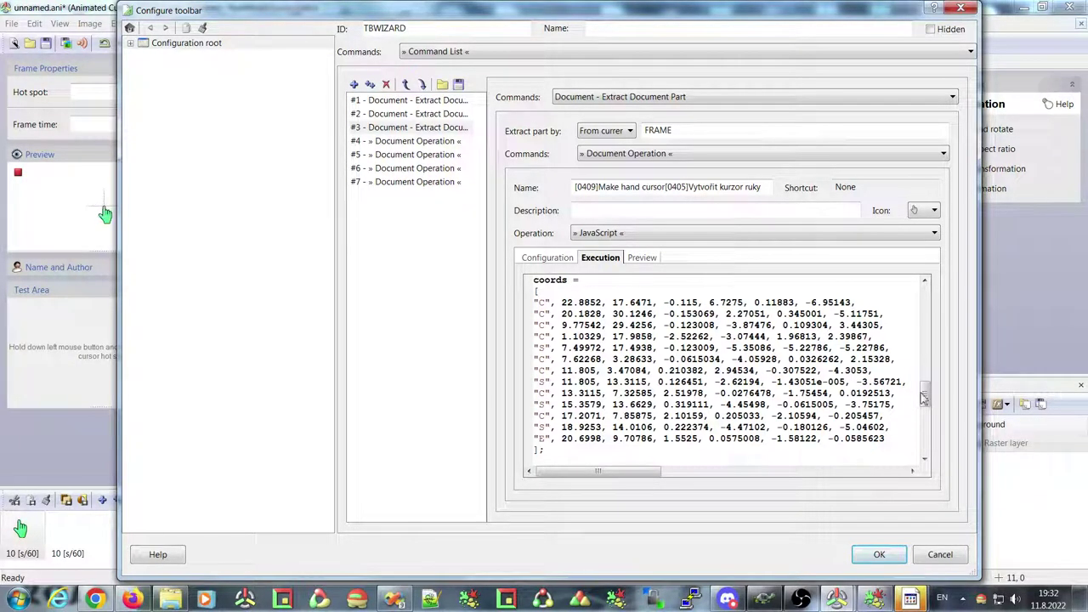
left_click_drag(925, 397, 920, 443)
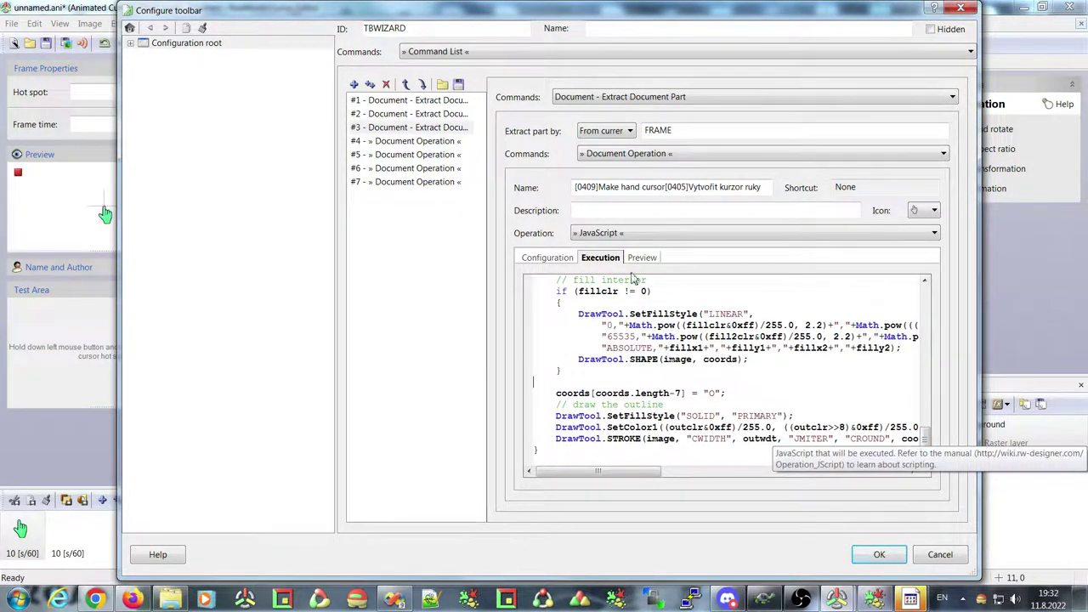
left_click(549, 257)
left_click(697, 360)
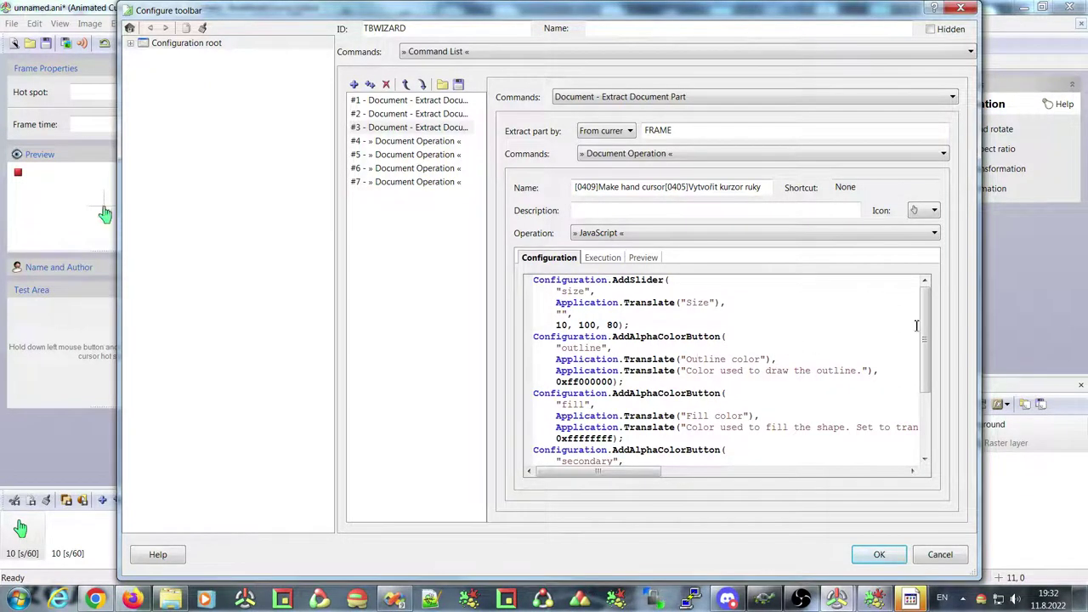
scroll(927, 304, "down", 3)
scroll(758, 275, "up", 3)
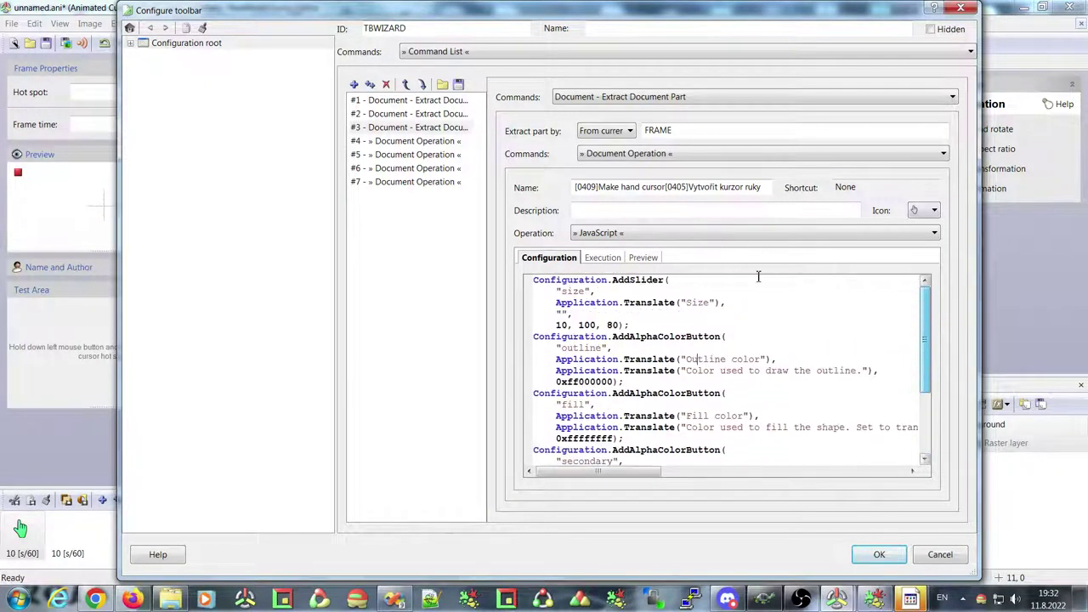
left_click(603, 257)
left_click(709, 383)
left_click_drag(925, 306, 929, 451)
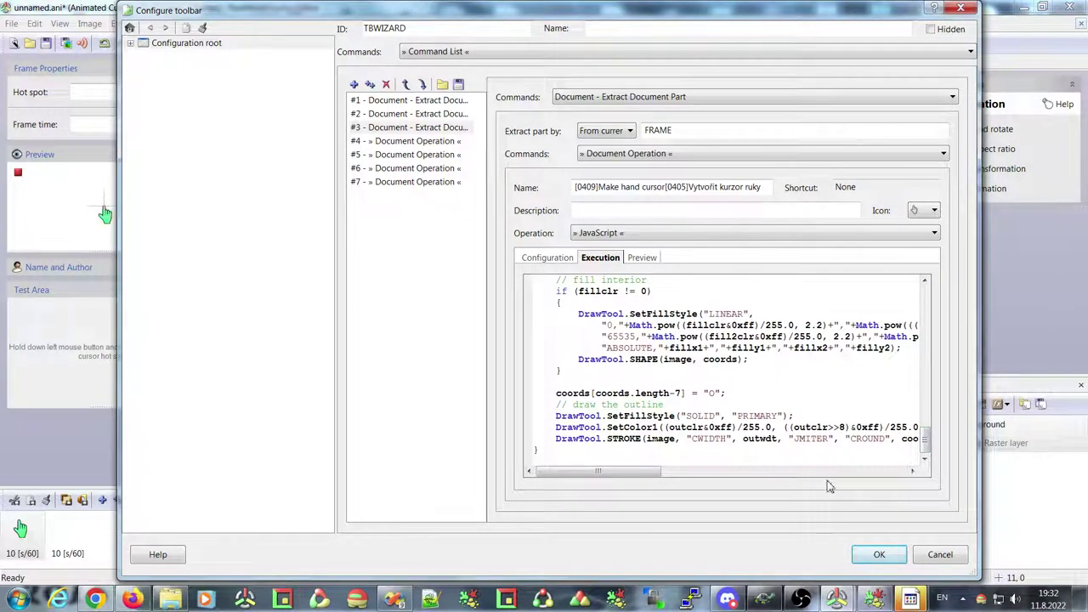
left_click(936, 555)
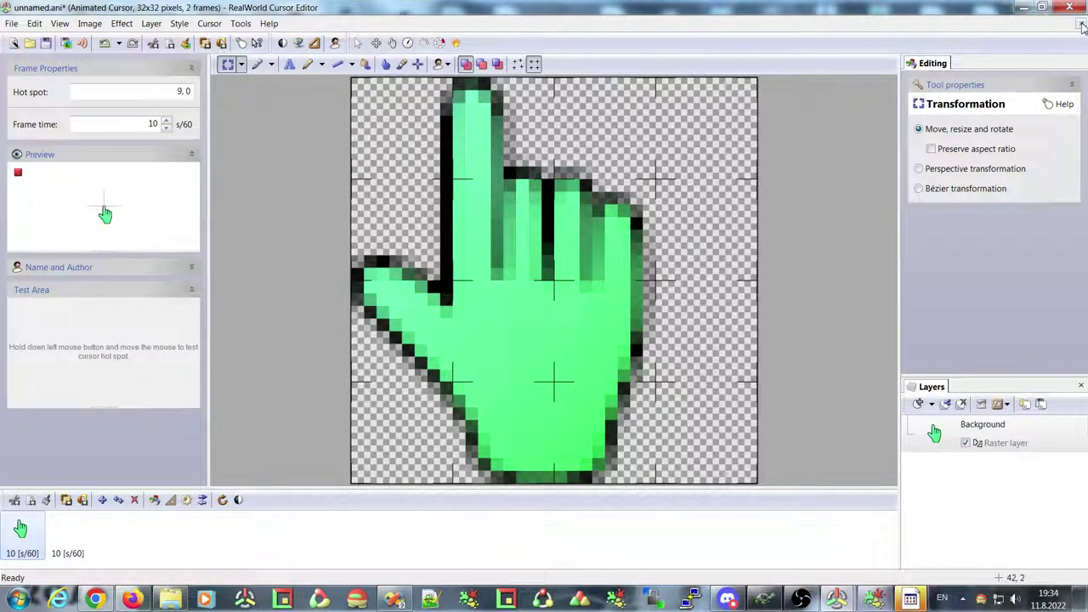
Close unnamed.ani without saving and bring up the Canvas size presets on the Create cursor page.
key("ctrl+w")
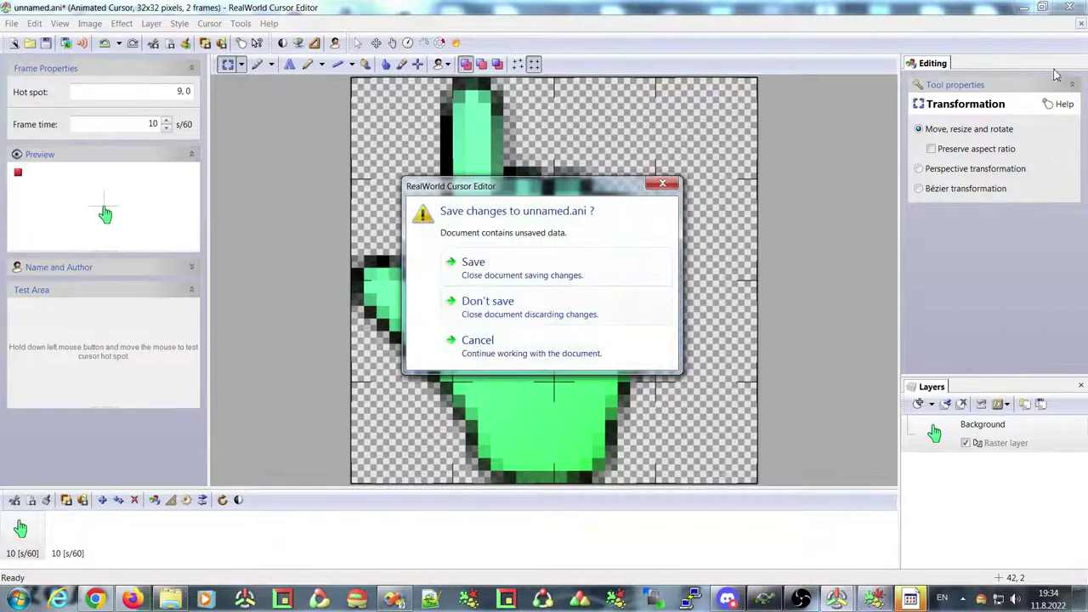
left_click(551, 303)
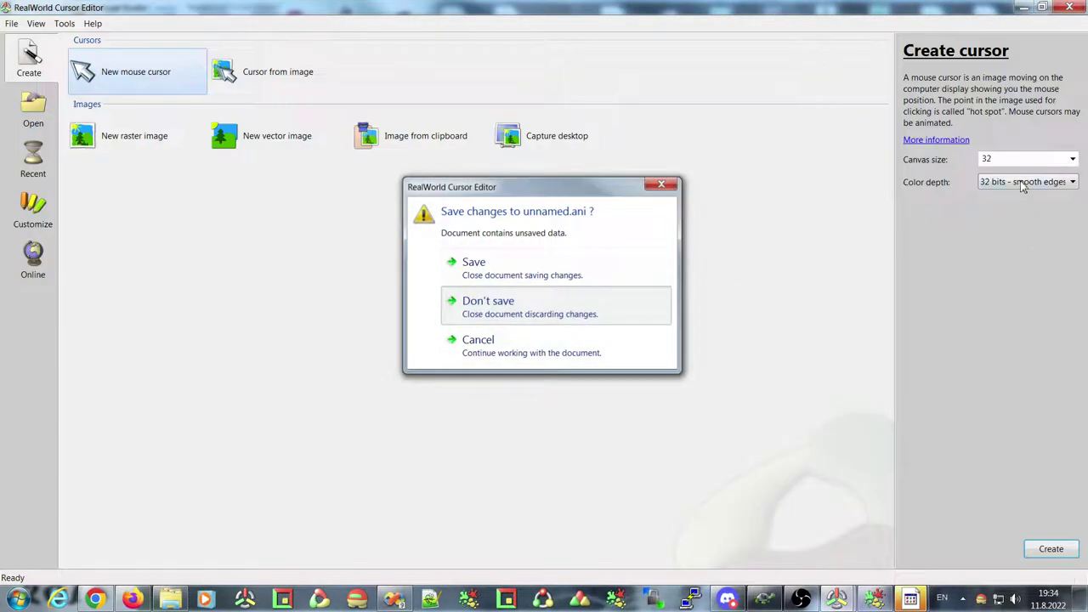
left_click(1072, 159)
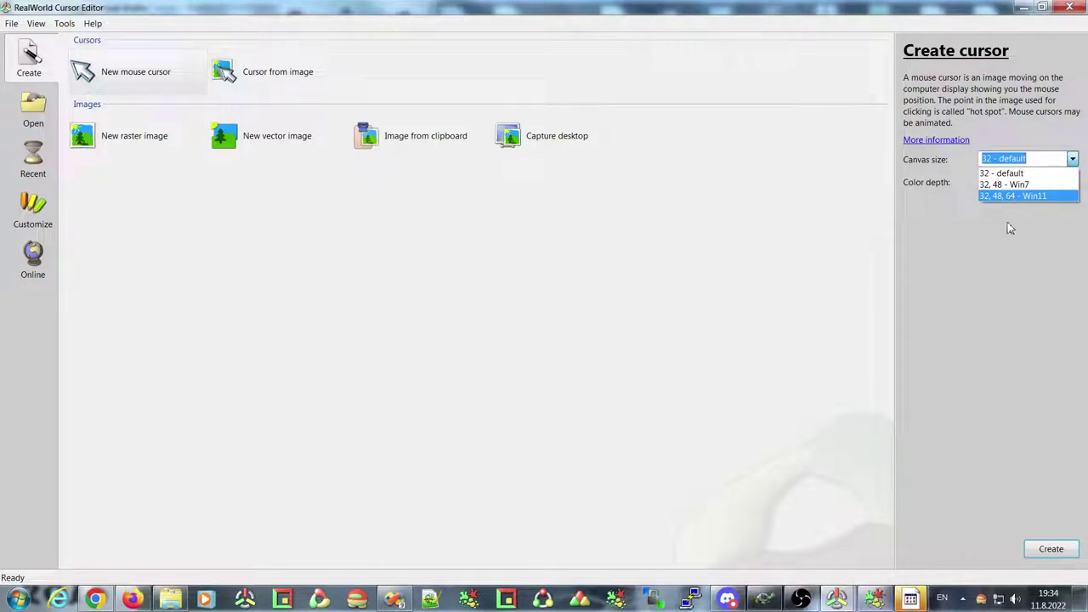
Enter canvas size 32,64 and create the new static cursor with 32 and 64 px images.
left_click(965, 253)
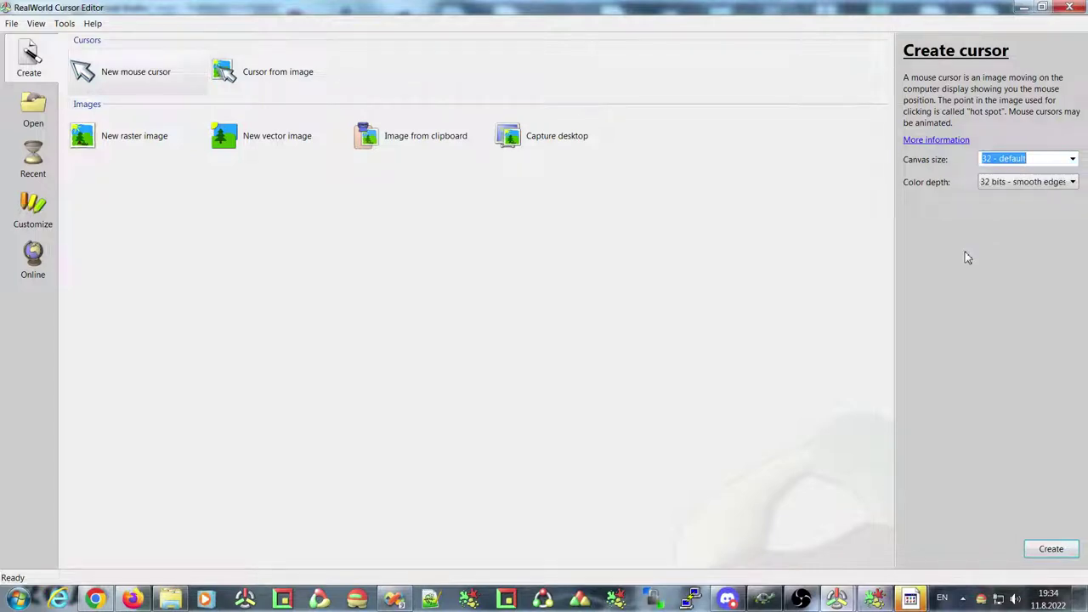
left_click(1073, 159)
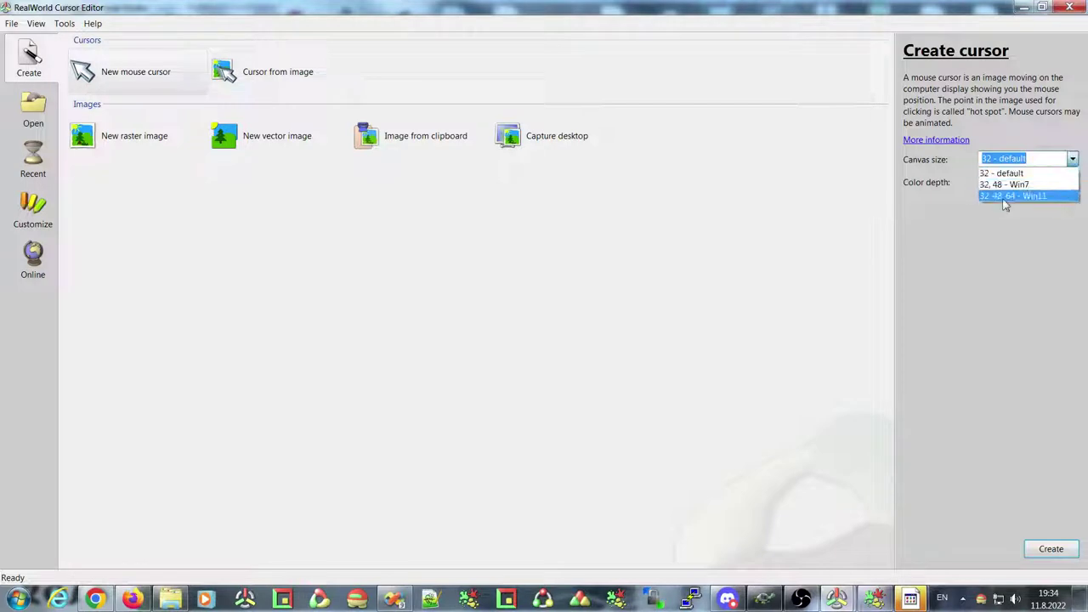
left_click(1024, 160)
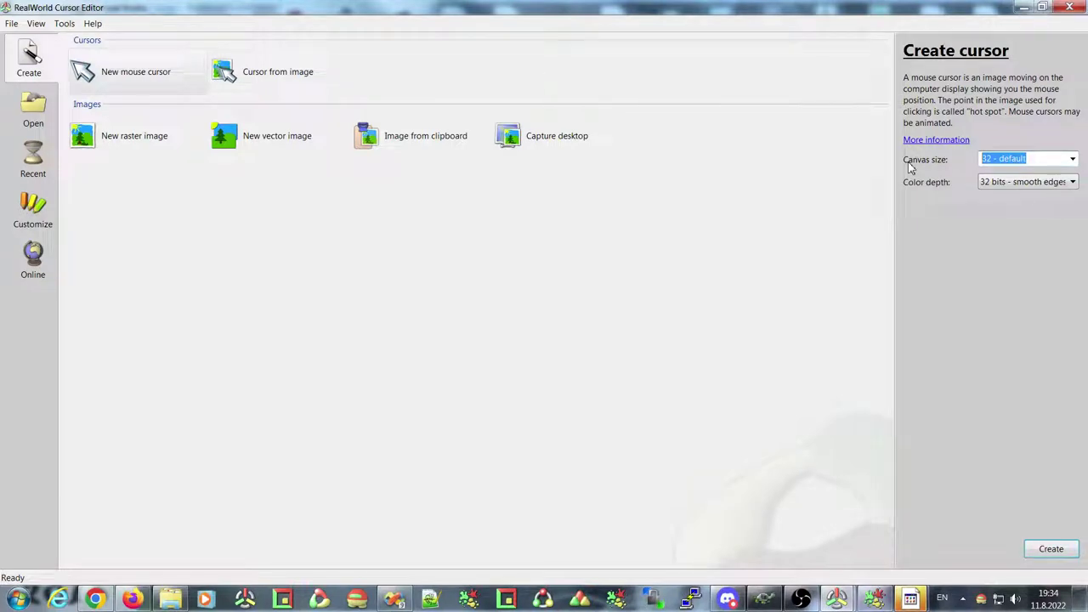
type("32")
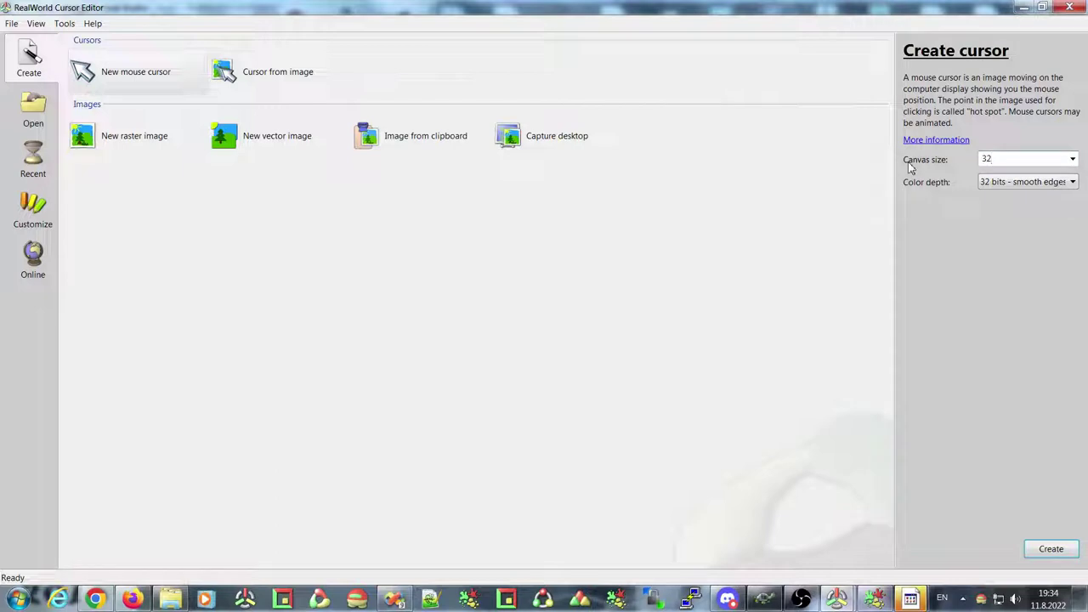
type(",64")
left_click(1051, 549)
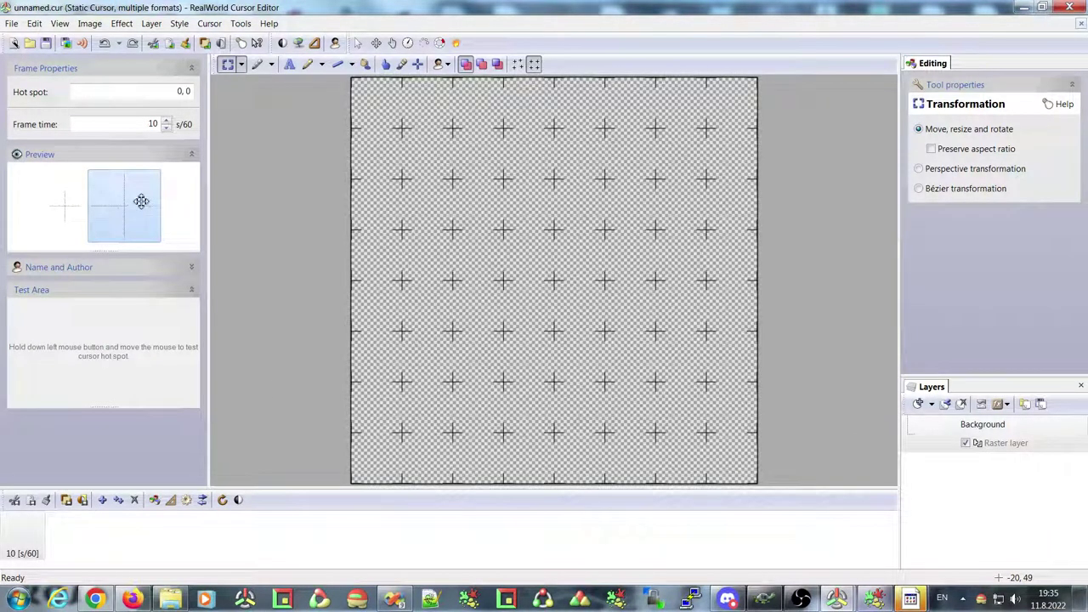